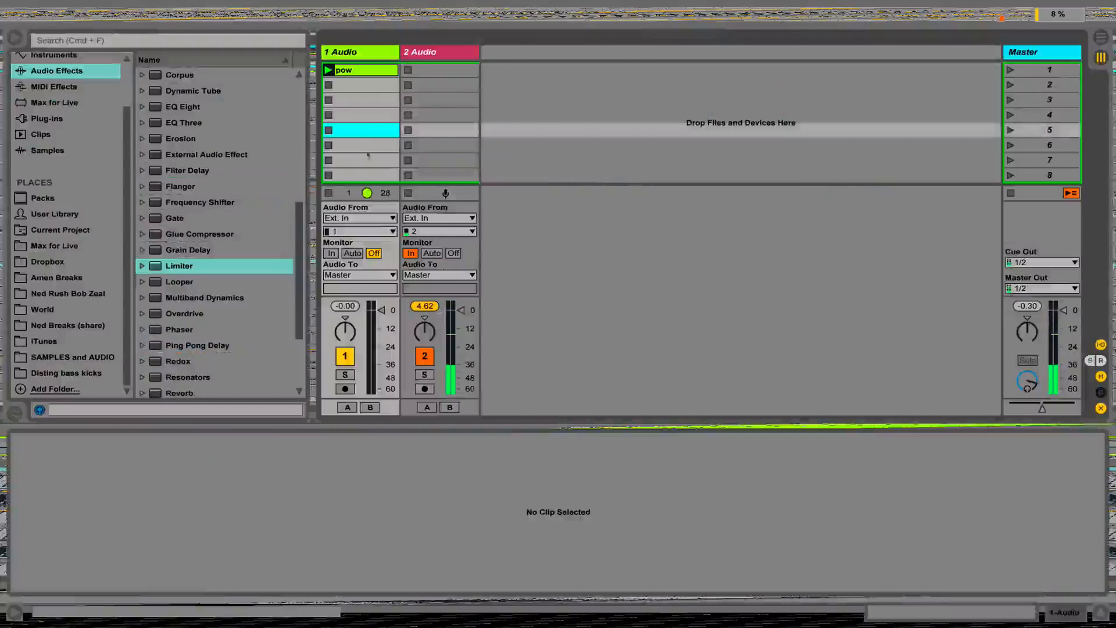
key(Down)
key(Down)
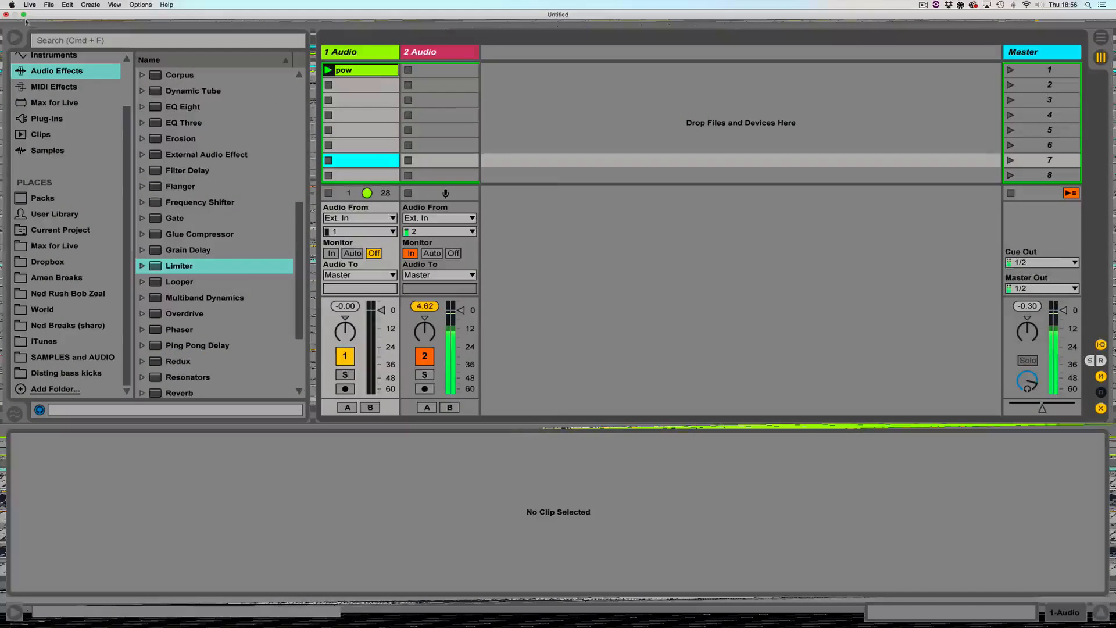
click(23, 15)
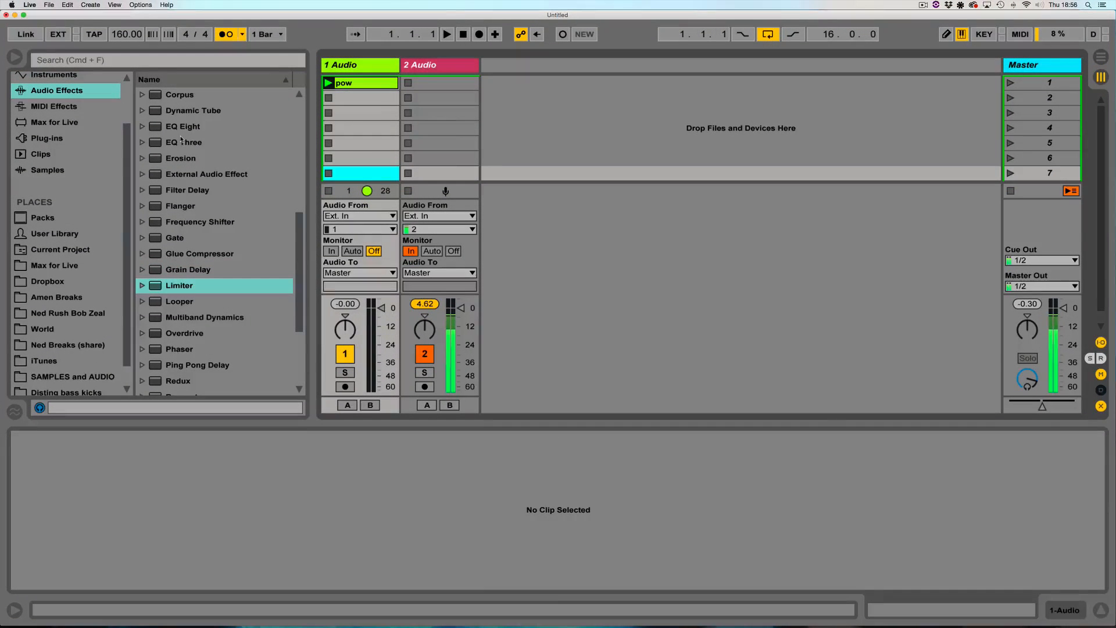
click(24, 15)
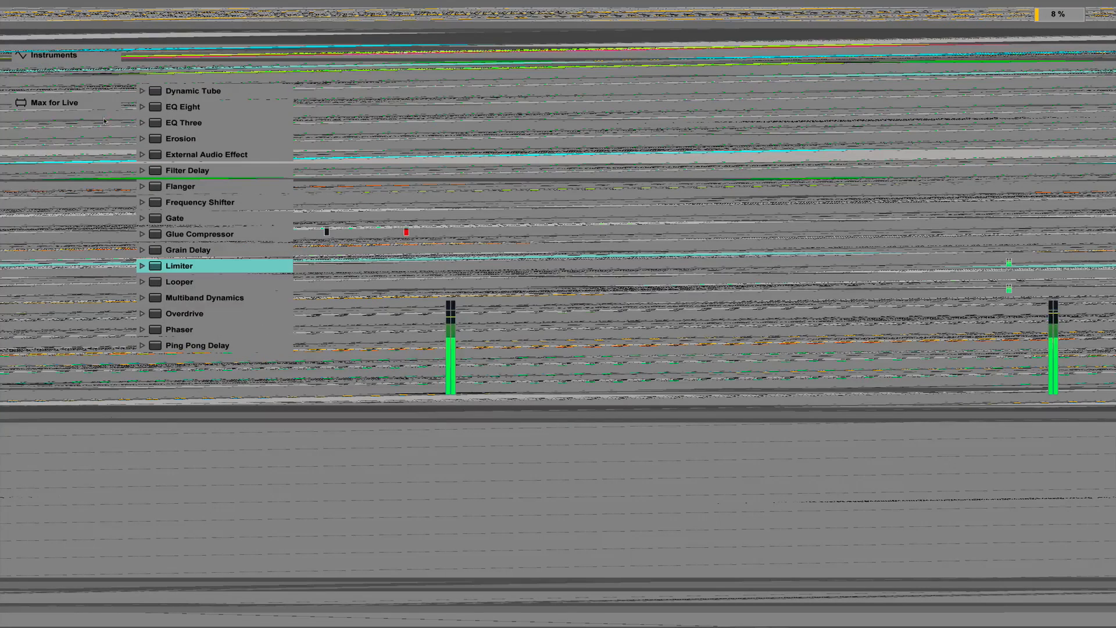
click(366, 175)
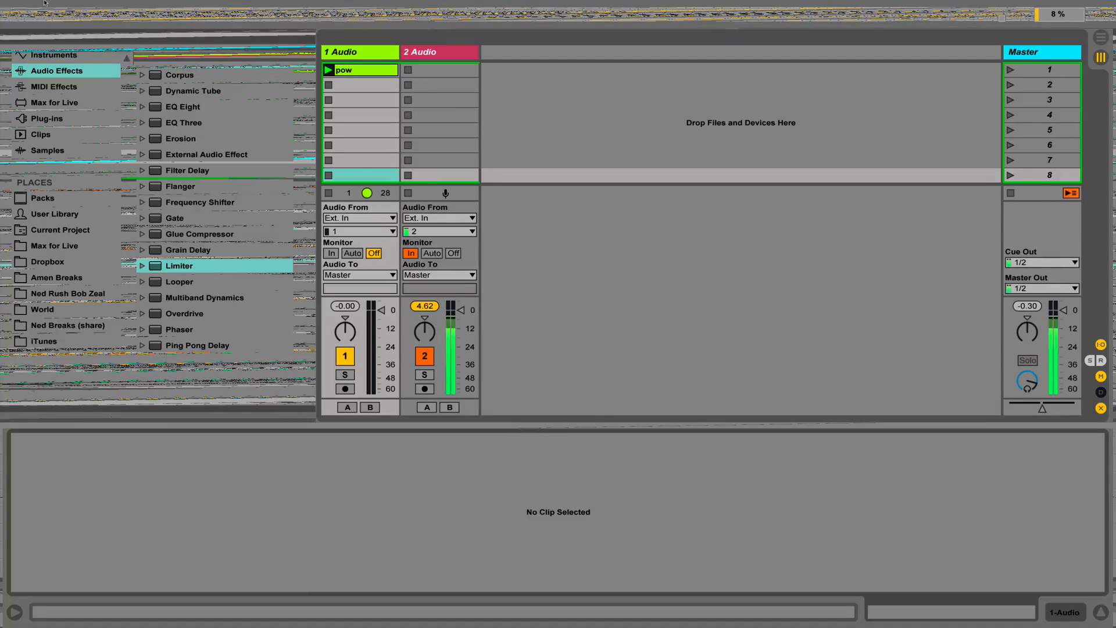
click(24, 15)
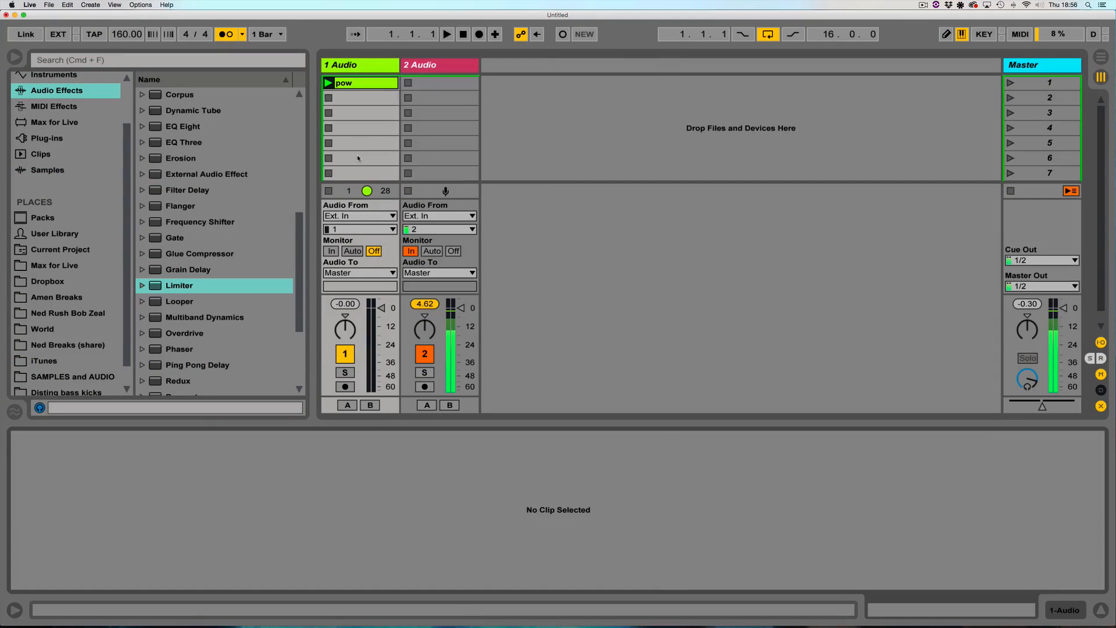
Open the pow clip on the 1 Audio track to view its sample waveform
click(359, 83)
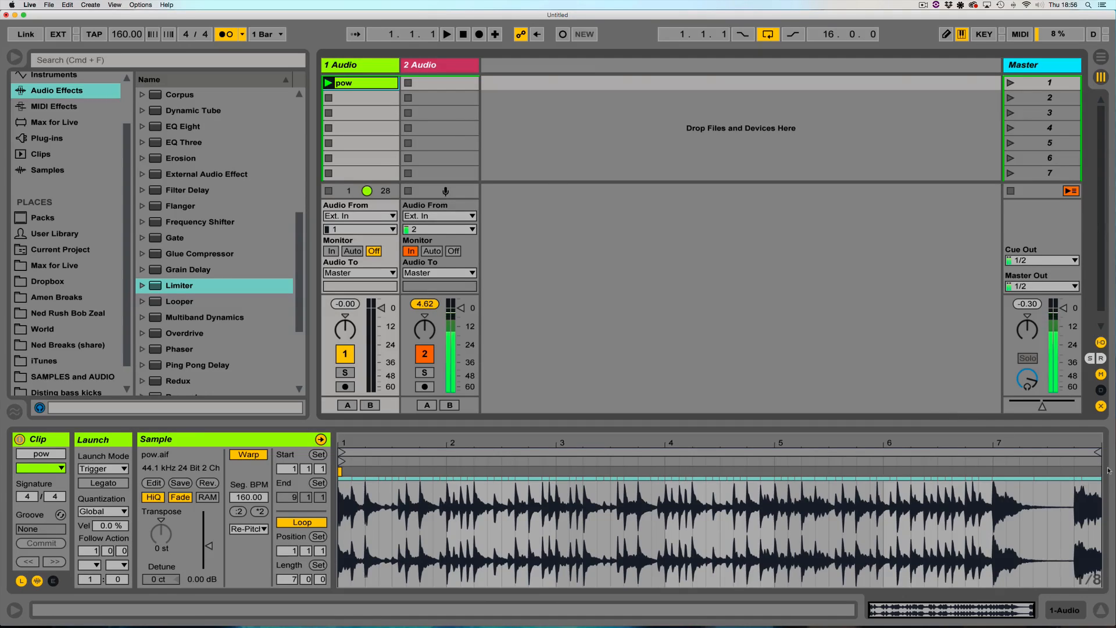
click(335, 85)
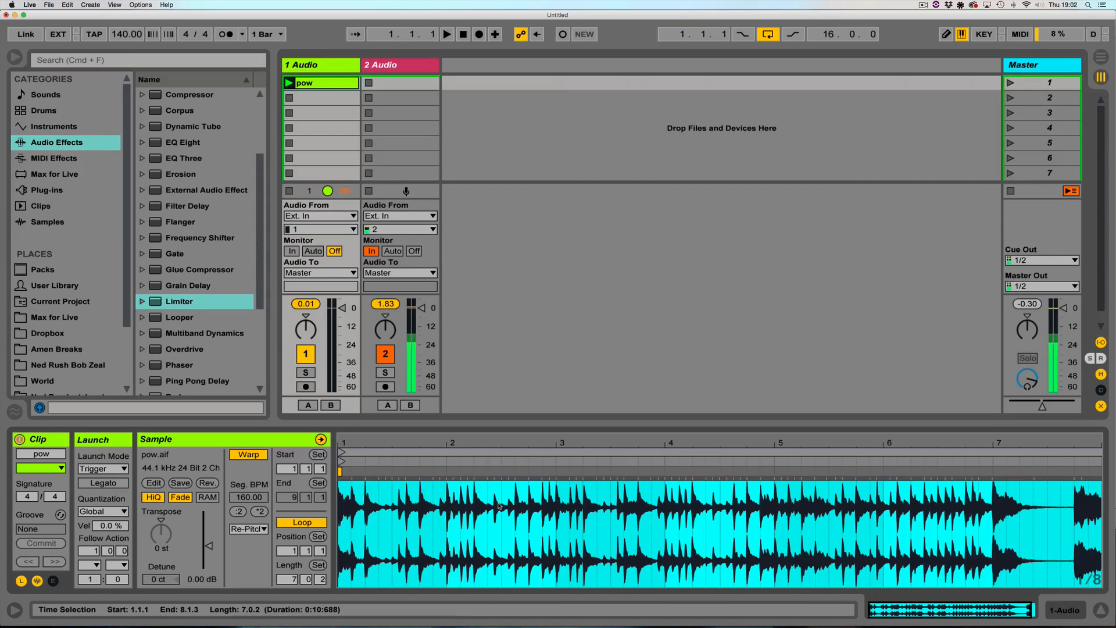
click(331, 84)
Show the device chain of the 1 Audio track and add the Beat Repeat audio effect to it
scroll(153, 160, up, 4)
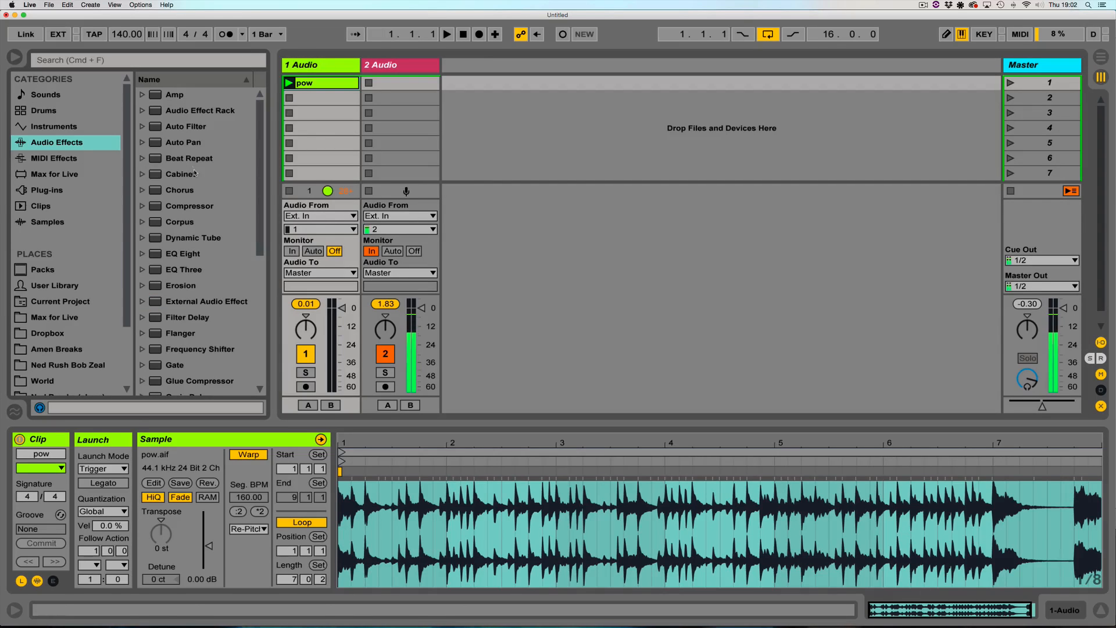
click(320, 66)
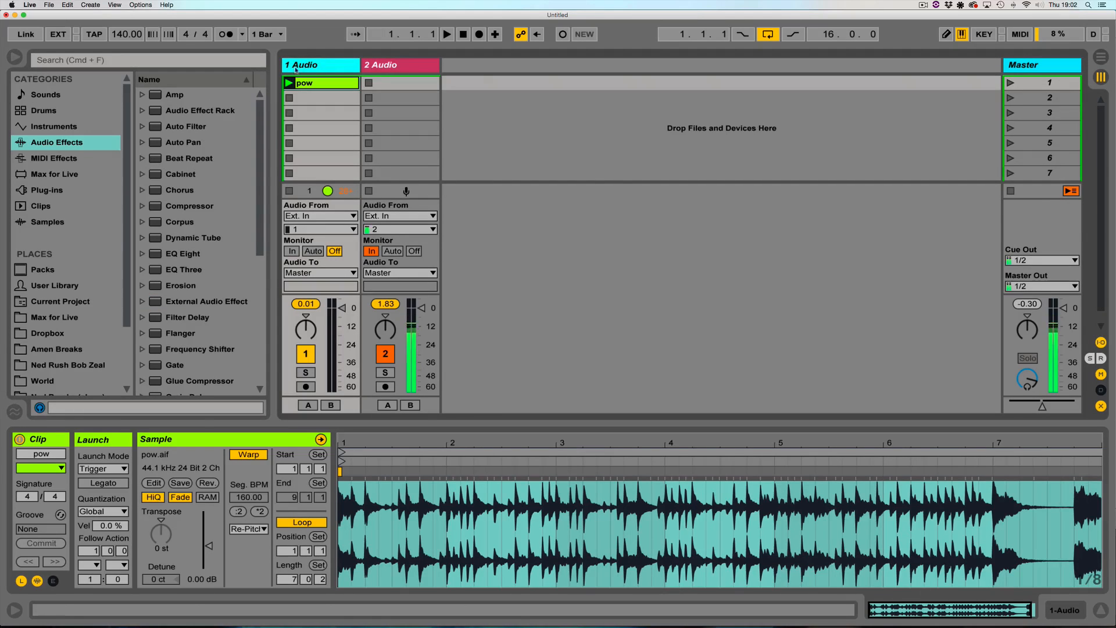
click(320, 67)
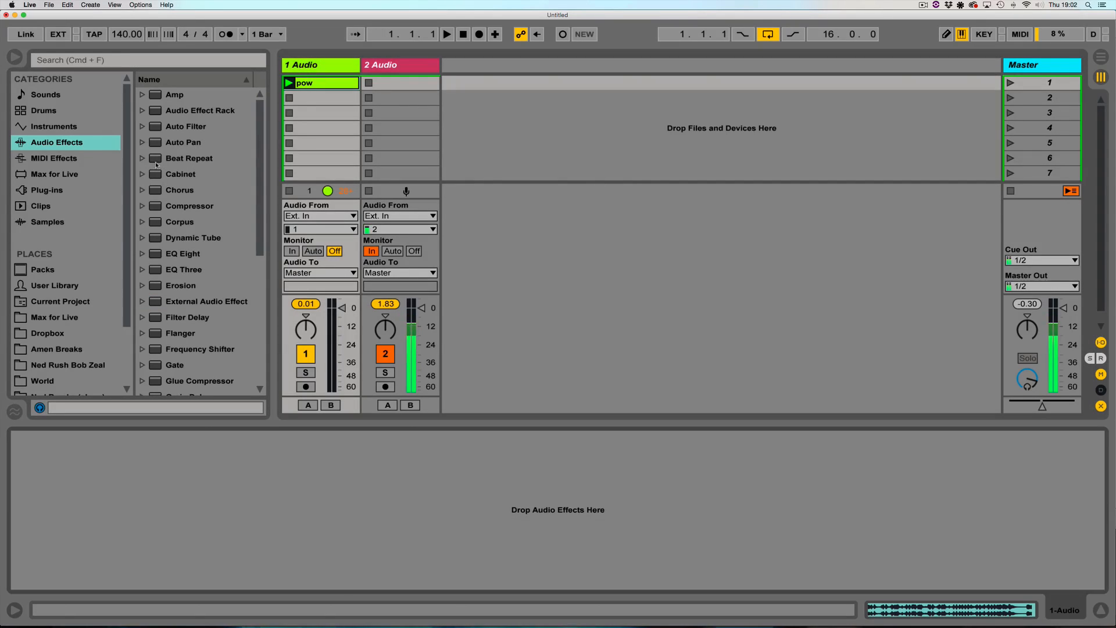
drag(157, 161, 99, 523)
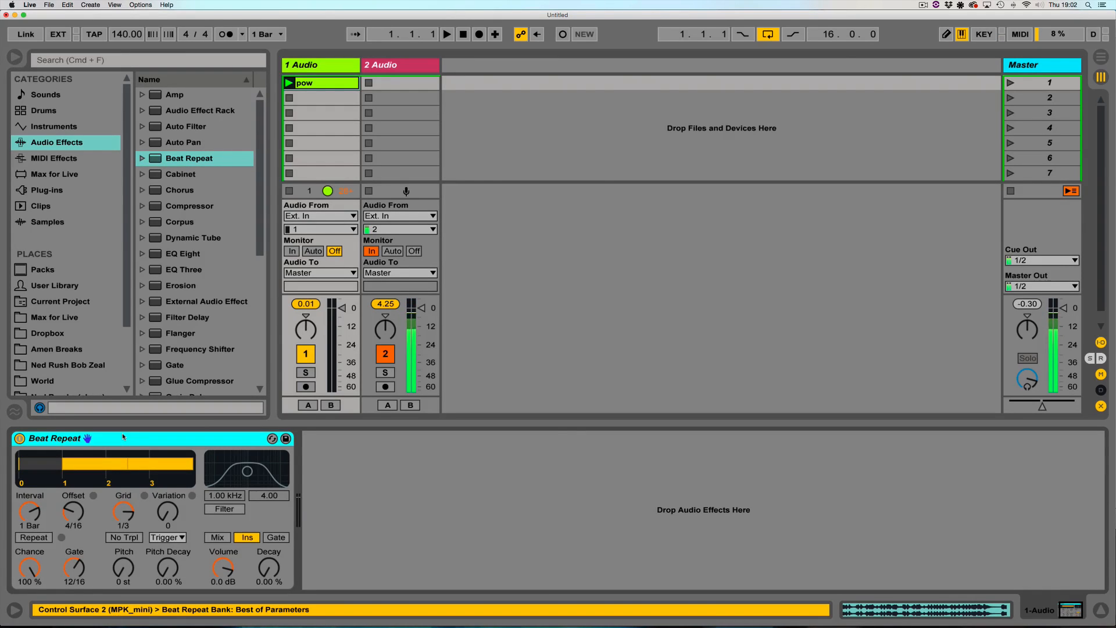
Duplicate the Beat Repeat device several times along the 1 Audio track's device chain
key(super+d)
key(super+d)
key(super+d)
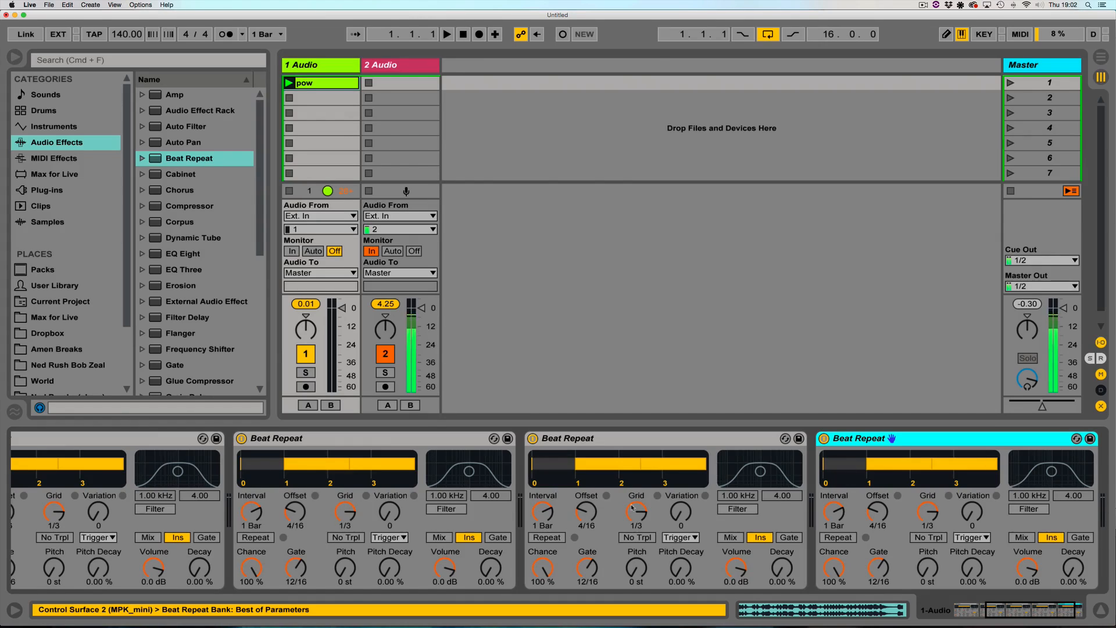
drag(1008, 618, 996, 618)
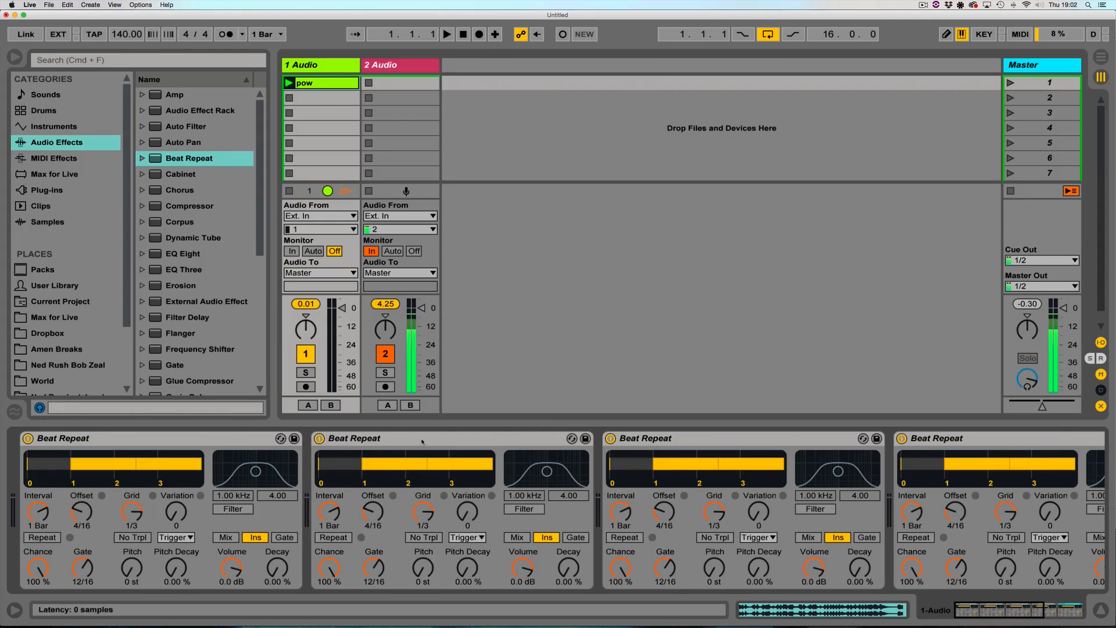
Delete the extra Beat Repeat copies, keeping only the first one on the track
click(418, 442)
key(Delete)
key(Delete)
key(Delete)
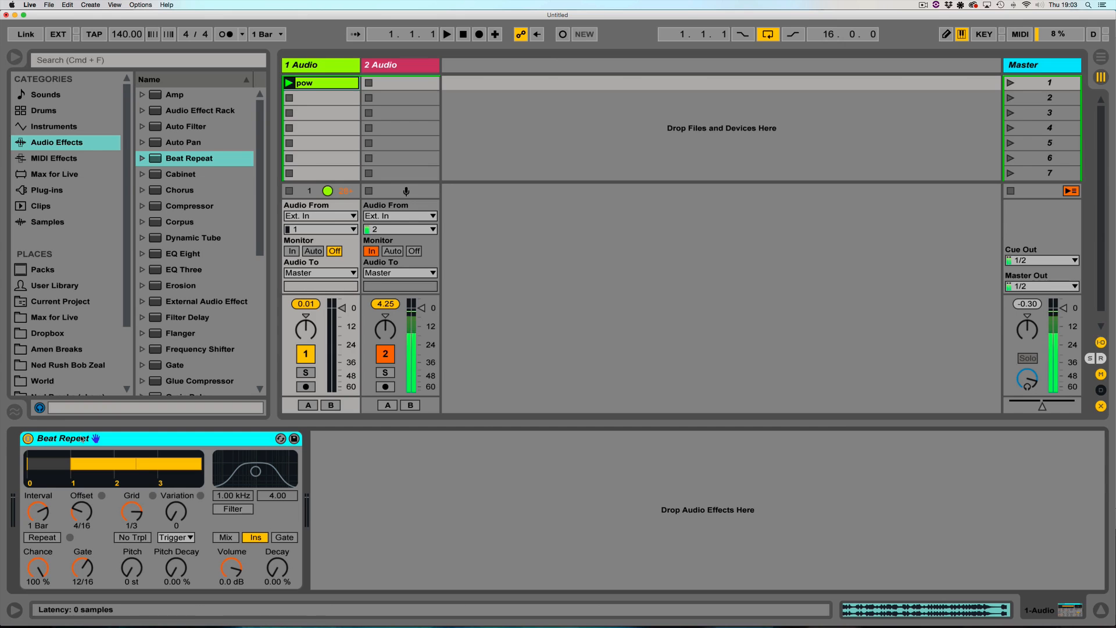
Open the pow clip and play it through Beat Repeat for a few bars before stopping playback
double_click(335, 83)
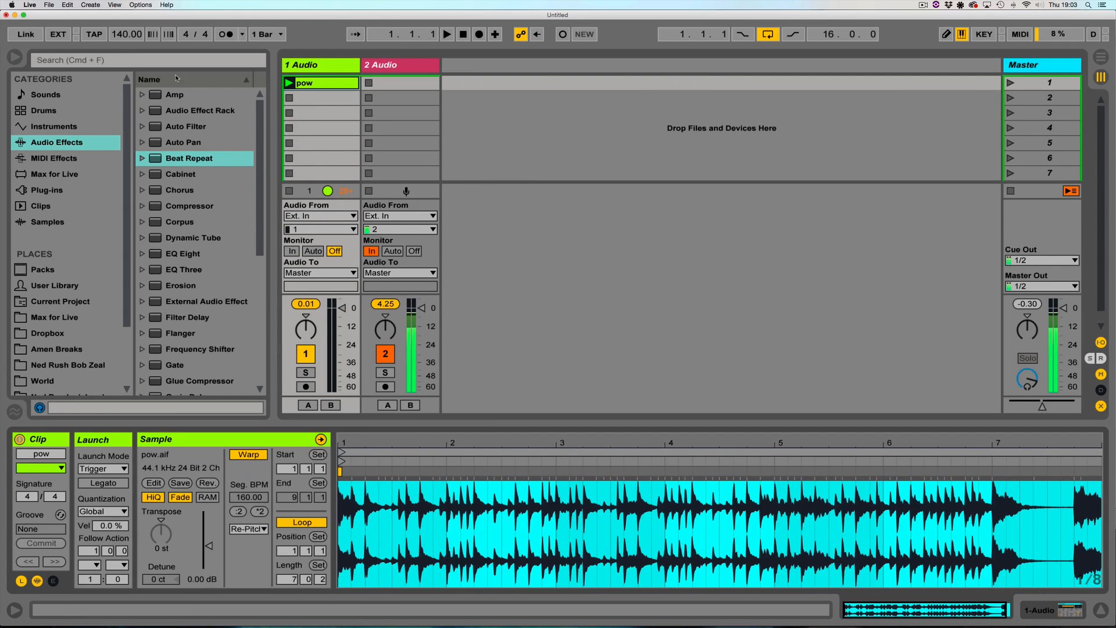
key(space)
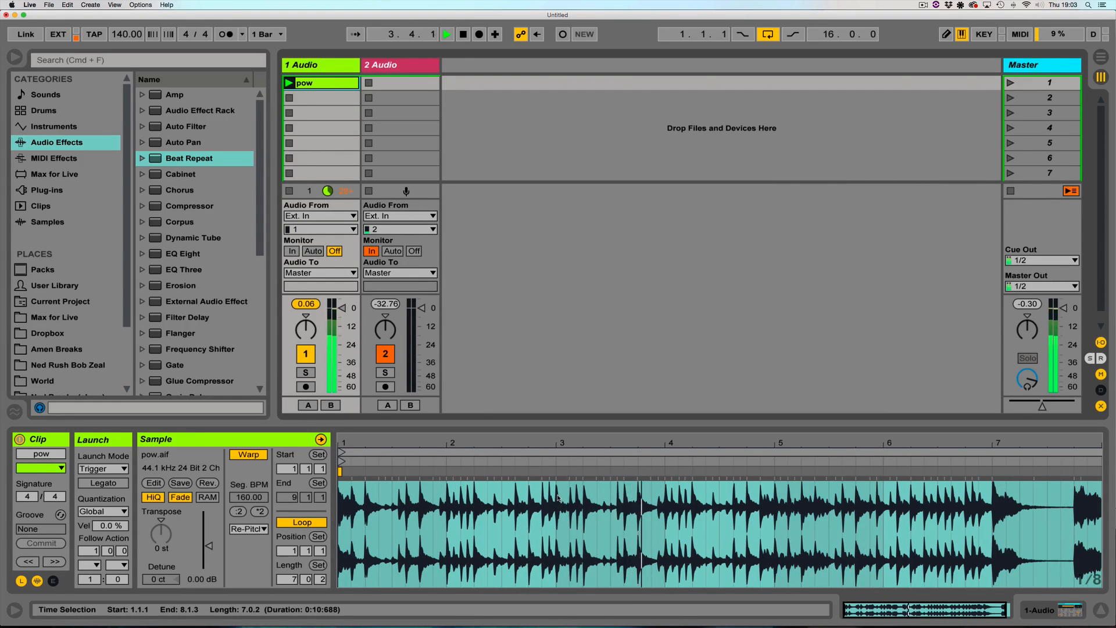
key(space)
Bypass the Beat Repeat on the 1 Audio track and start playback to hear the unprocessed loop
double_click(326, 65)
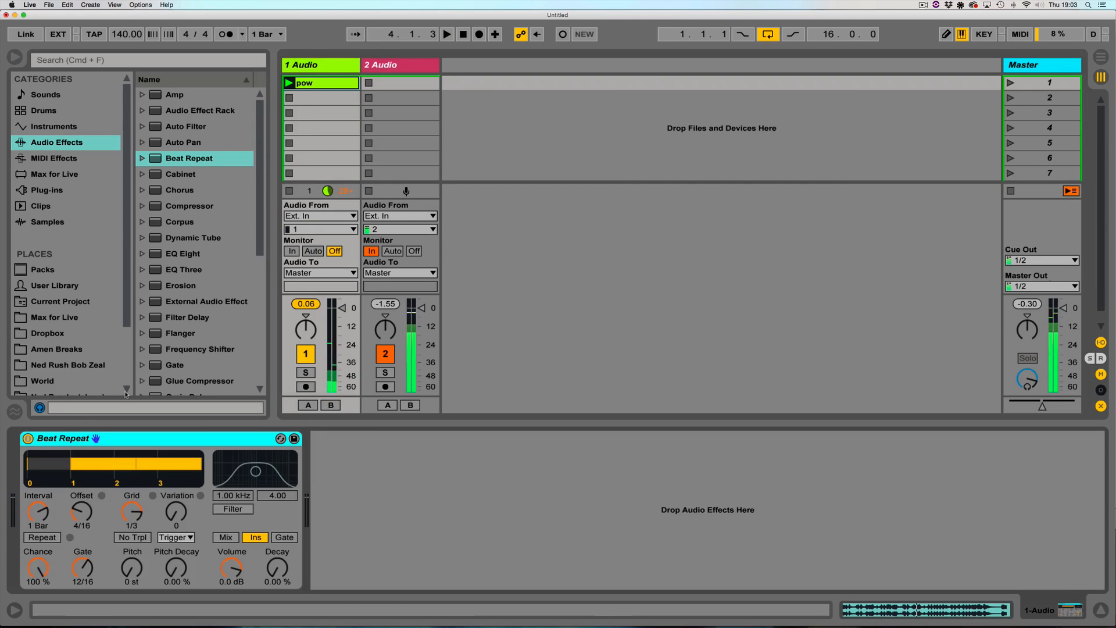
click(28, 439)
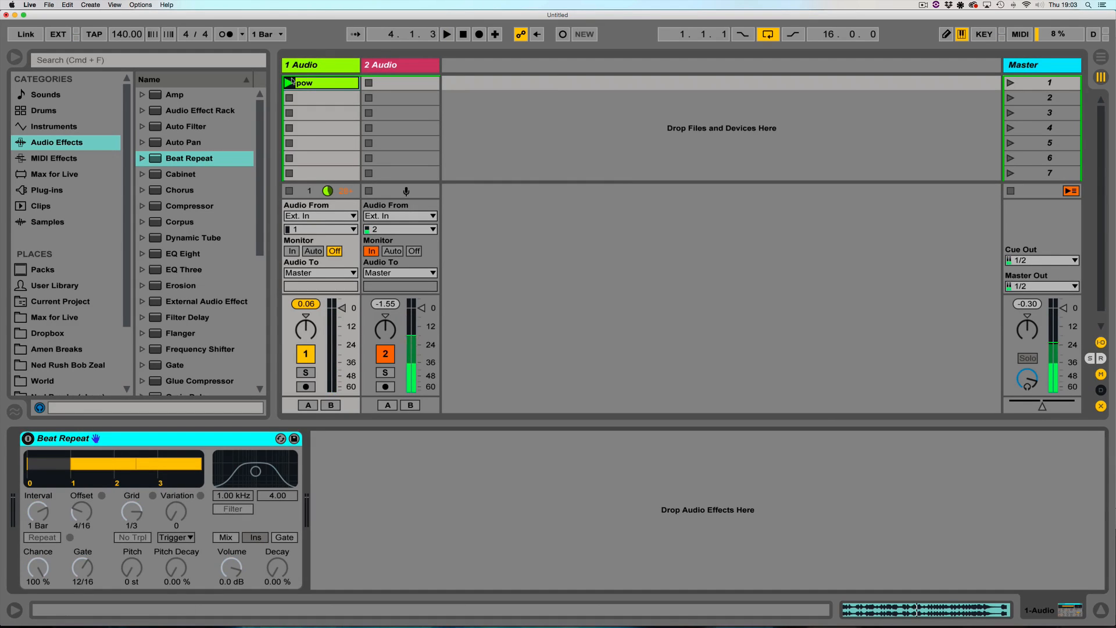
key(space)
Loop only bar 3 of the pow clip, from 3.1.1 to 4.1.1
click(332, 85)
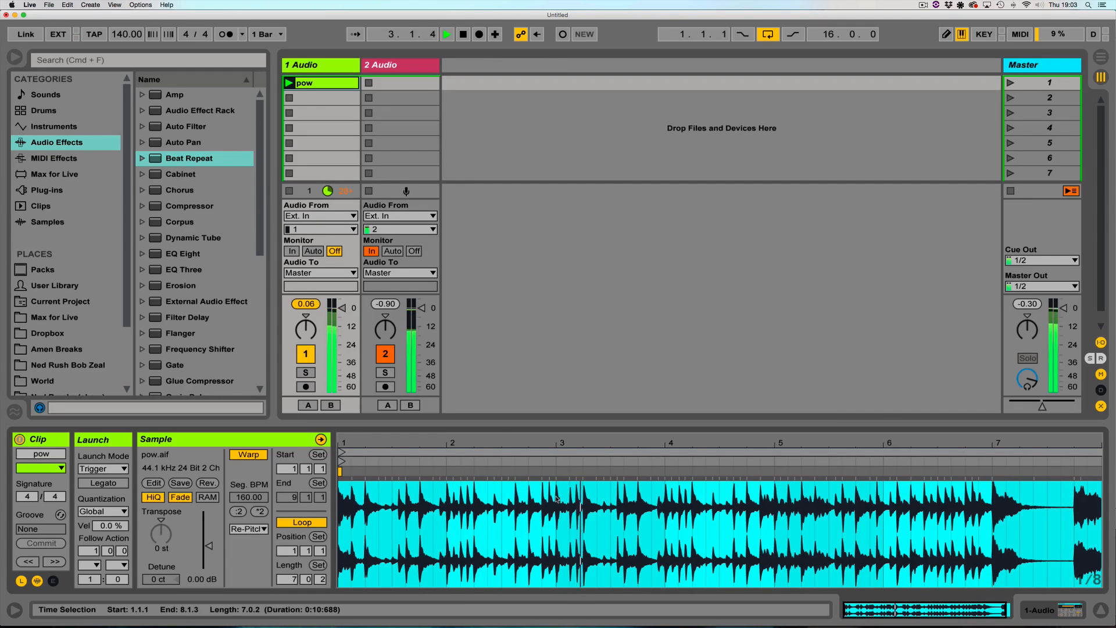
drag(557, 499, 665, 510)
key(super+l)
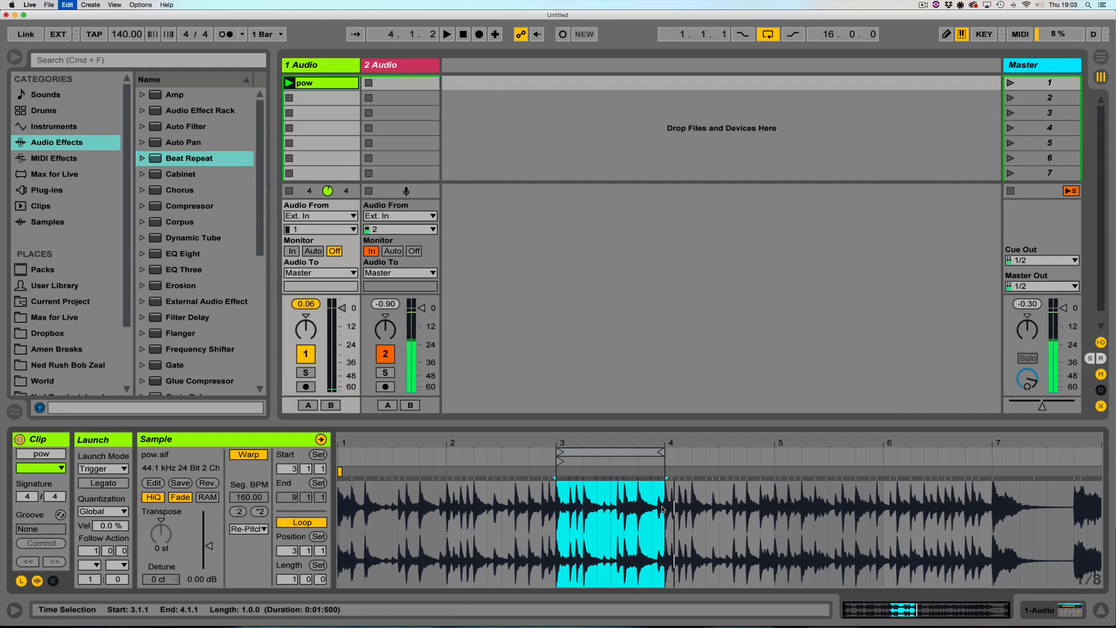
Play the looped bar, stop playback and switch the Beat Repeat on the 1 Audio track back on
key(space)
double_click(324, 66)
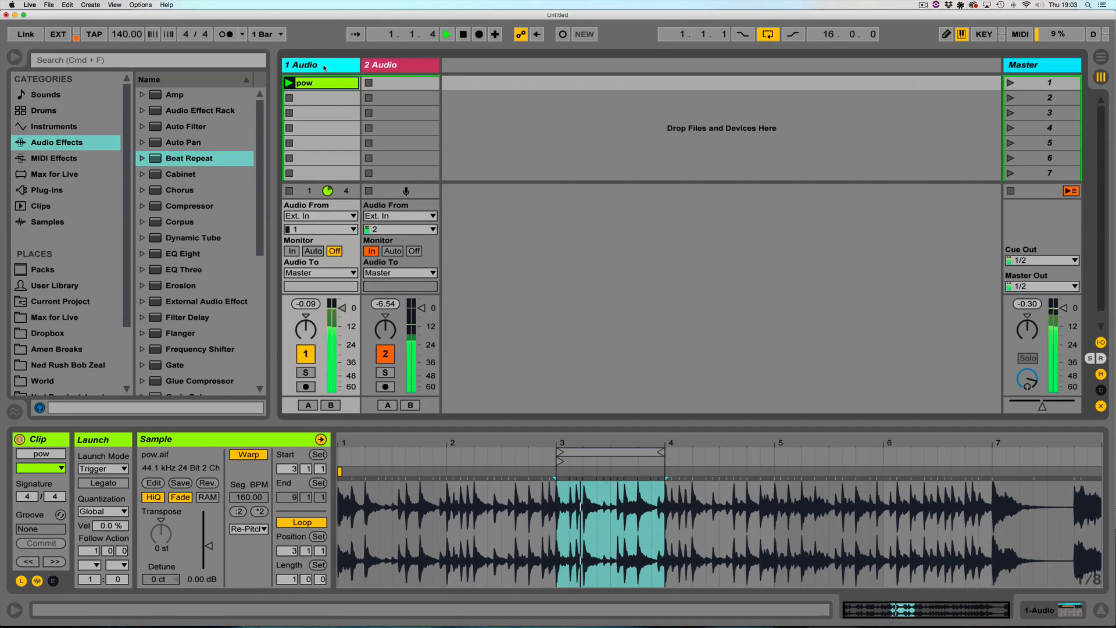
key(space)
click(28, 439)
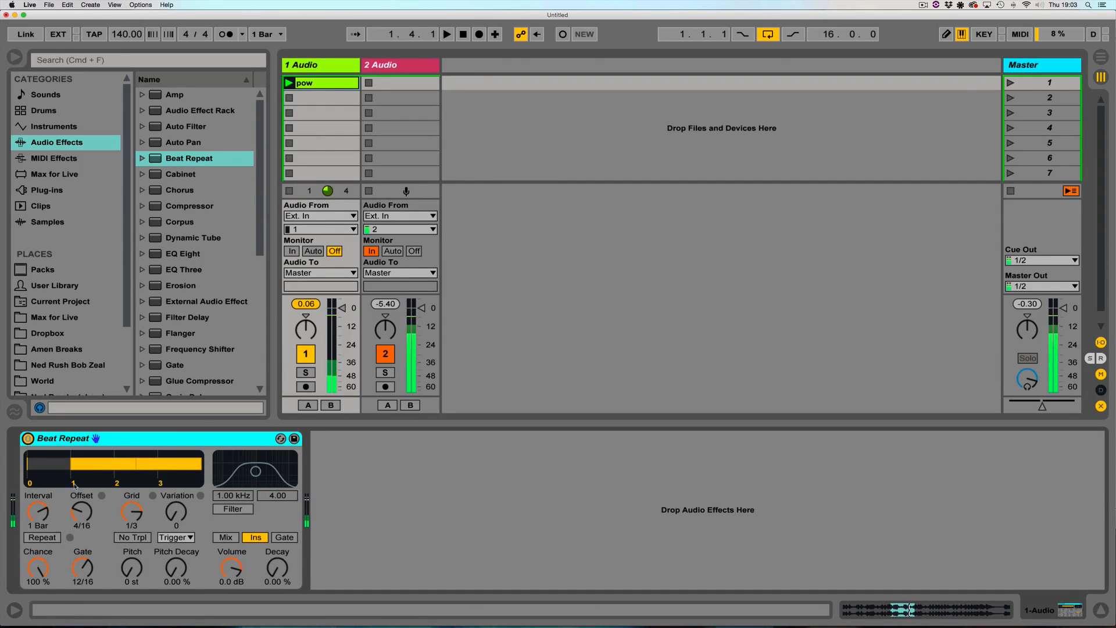
Set the Beat Repeat to Interval 2 Bar, Offset 0, Gate 8/16 and Grid 1/4, auditioning it with the pow clip playing
drag(79, 516, 79, 590)
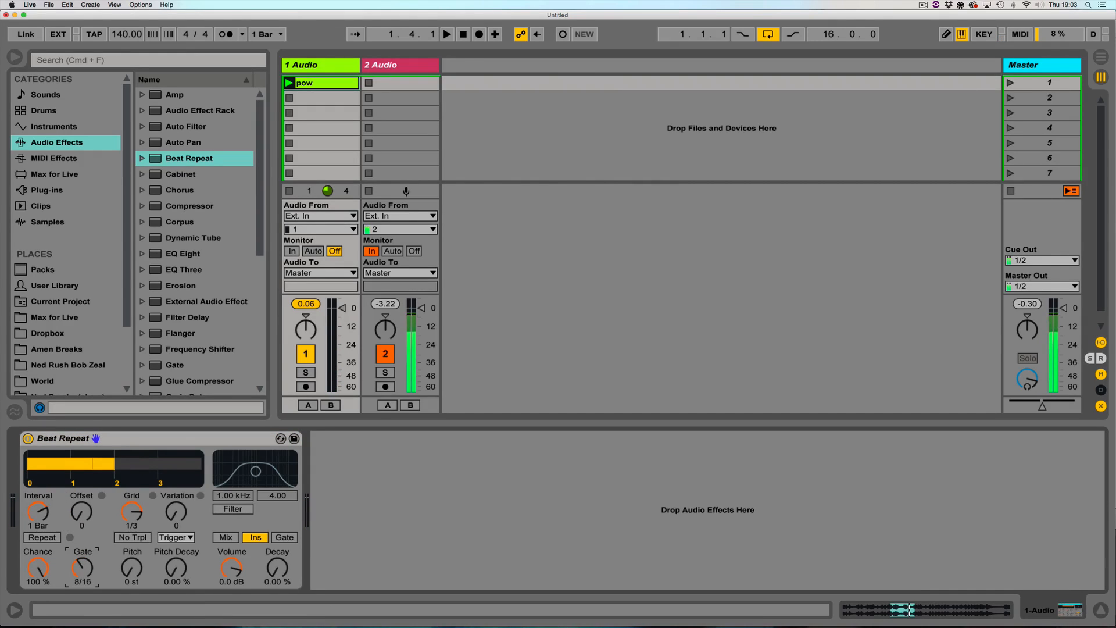
drag(38, 513, 38, 505)
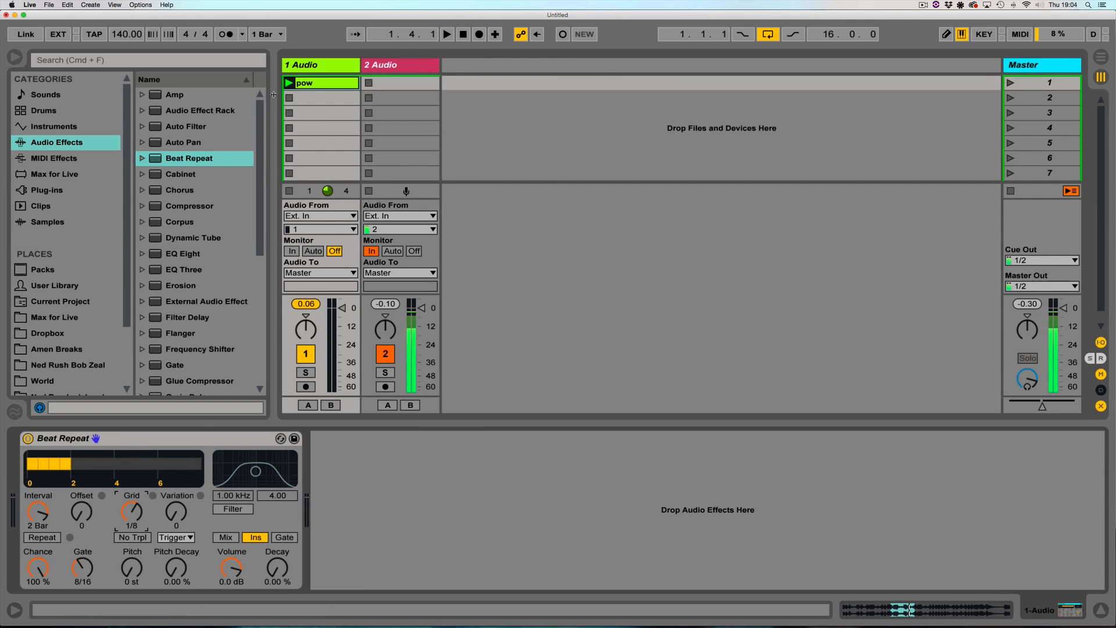
click(289, 83)
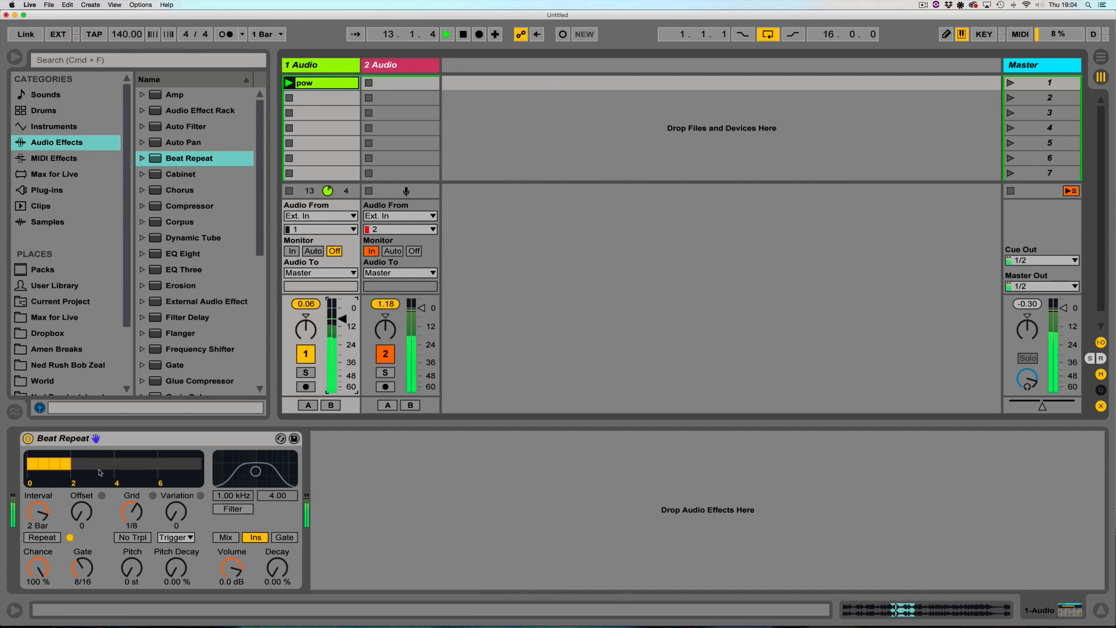
drag(134, 513, 128, 487)
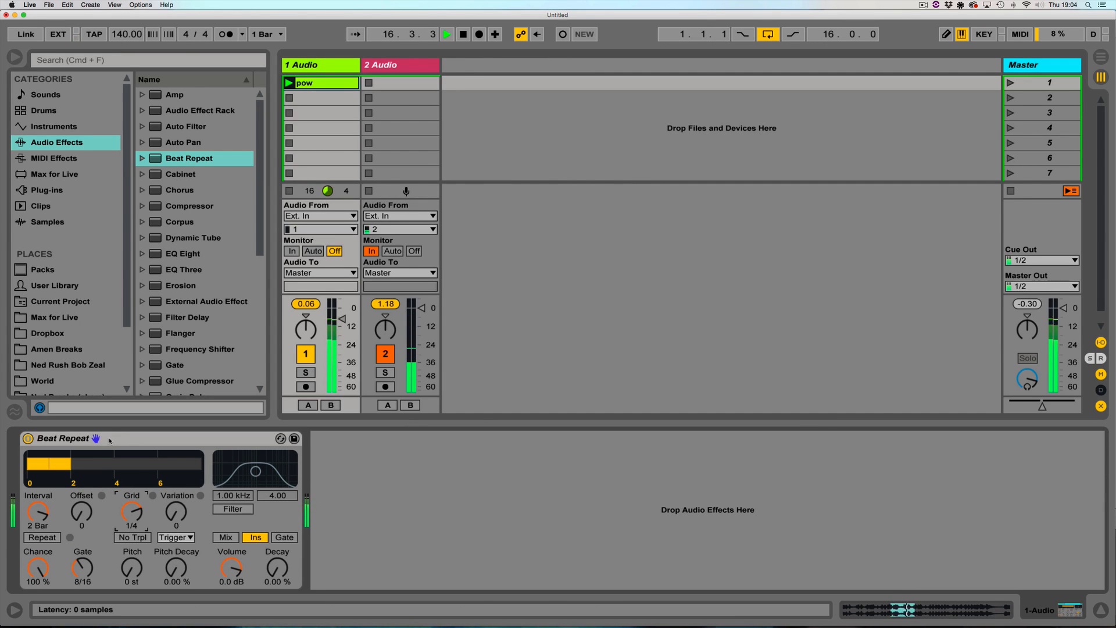
Copy the Beat Repeat to the end of the chain and set the copy's Offset to 8/16 and Grid to 1/8
drag(111, 438, 368, 465)
drag(367, 510, 367, 478)
drag(372, 511, 373, 516)
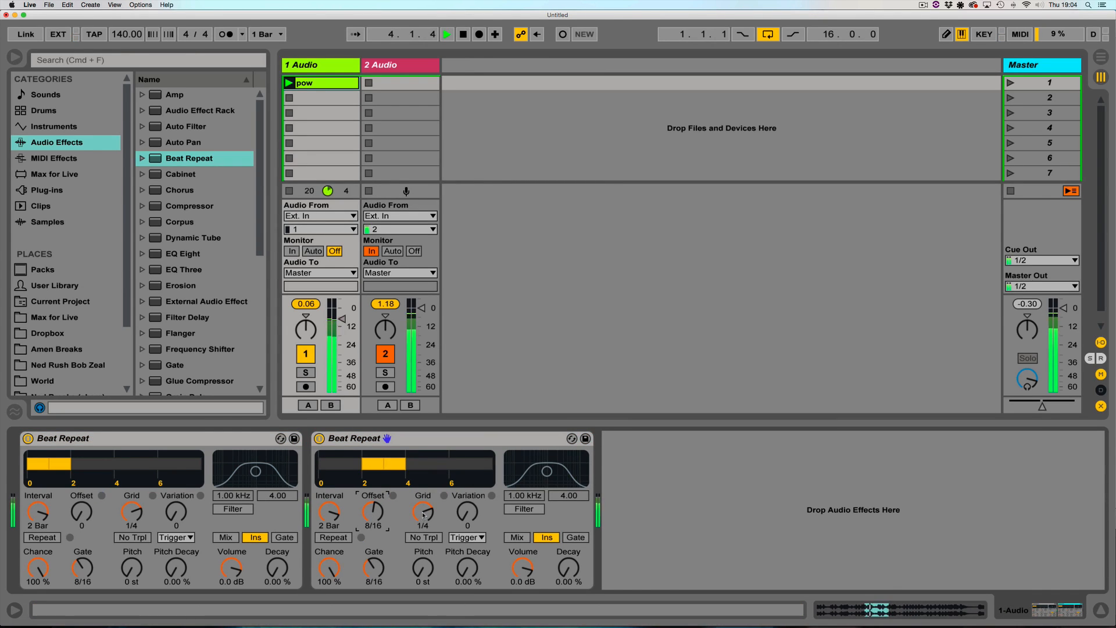
drag(423, 515, 423, 519)
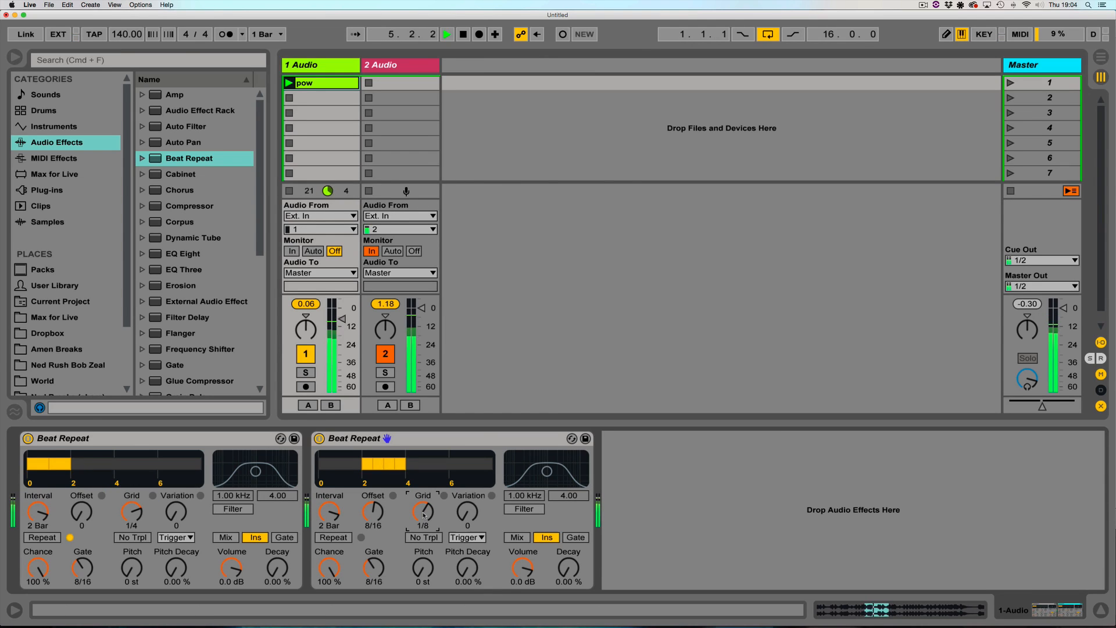
Raise the 1 Audio track volume to 0 dB and try Grid 1/3 on the second Beat Repeat, returning it to 1/8
drag(342, 319, 342, 307)
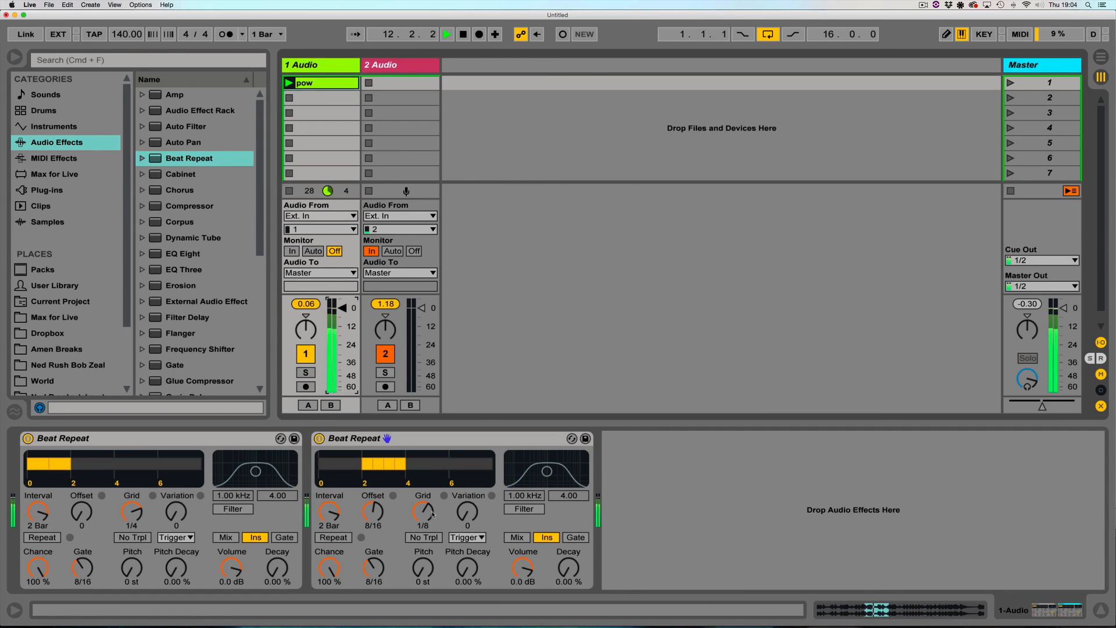
drag(433, 515, 434, 509)
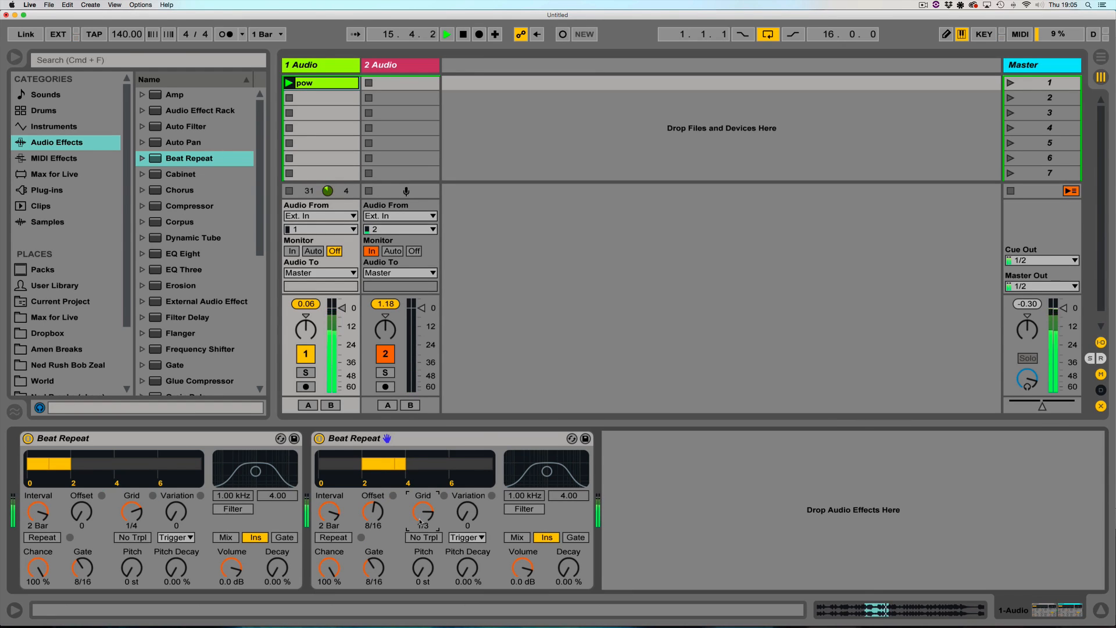
drag(422, 516, 422, 521)
Duplicate the second Beat Repeat and set the third one to Interval 1 Bar, Offset 8/16 and Grid 1/4
click(384, 439)
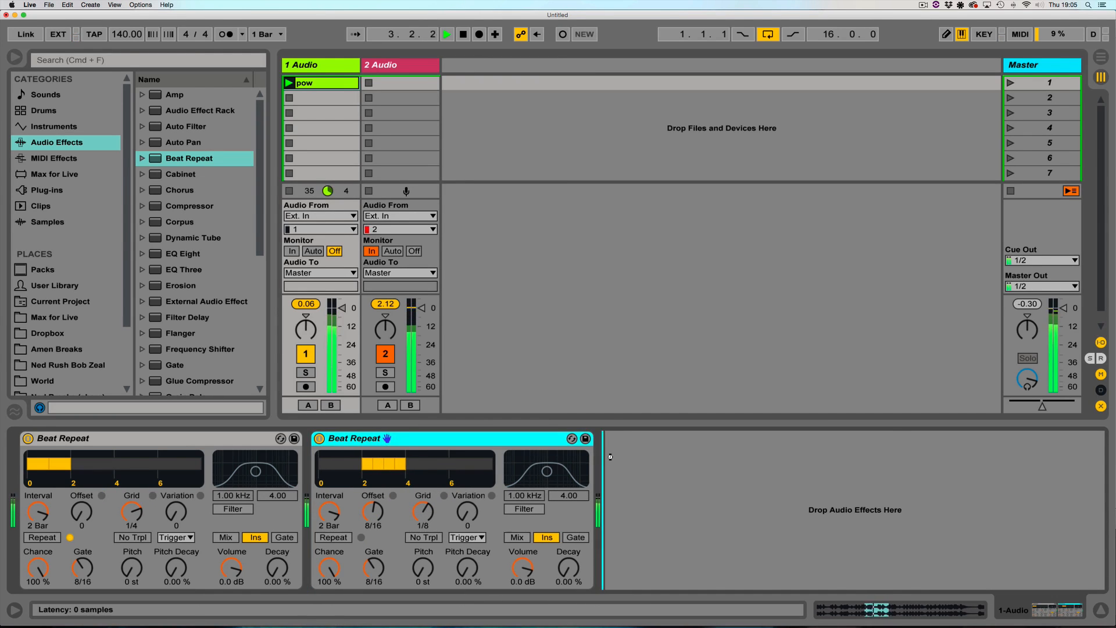
key(super+d)
drag(664, 512, 664, 496)
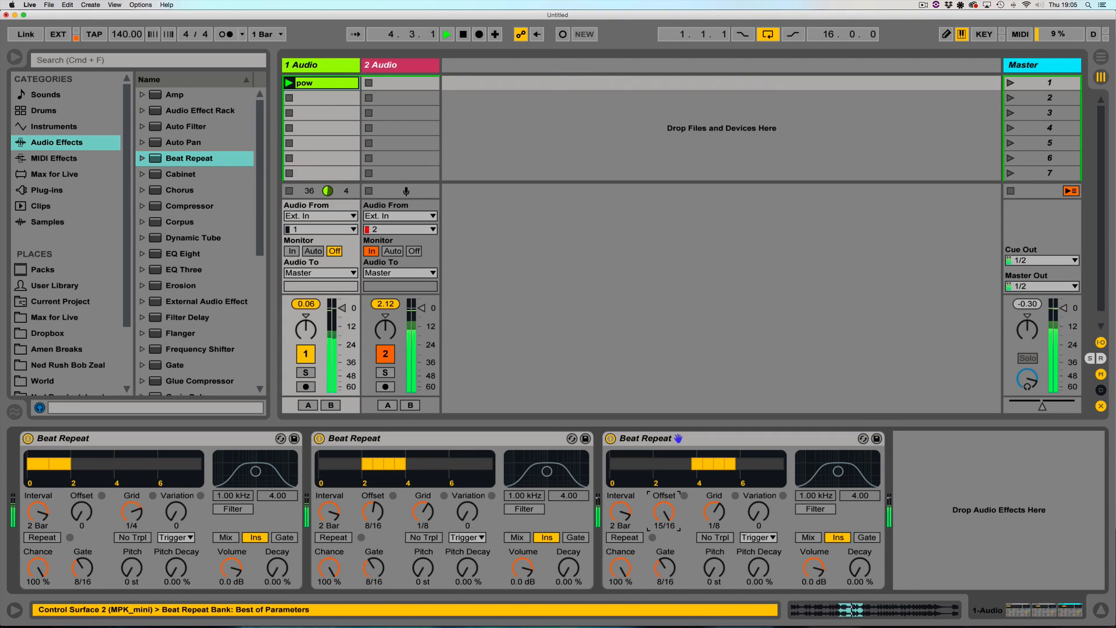
click(621, 512)
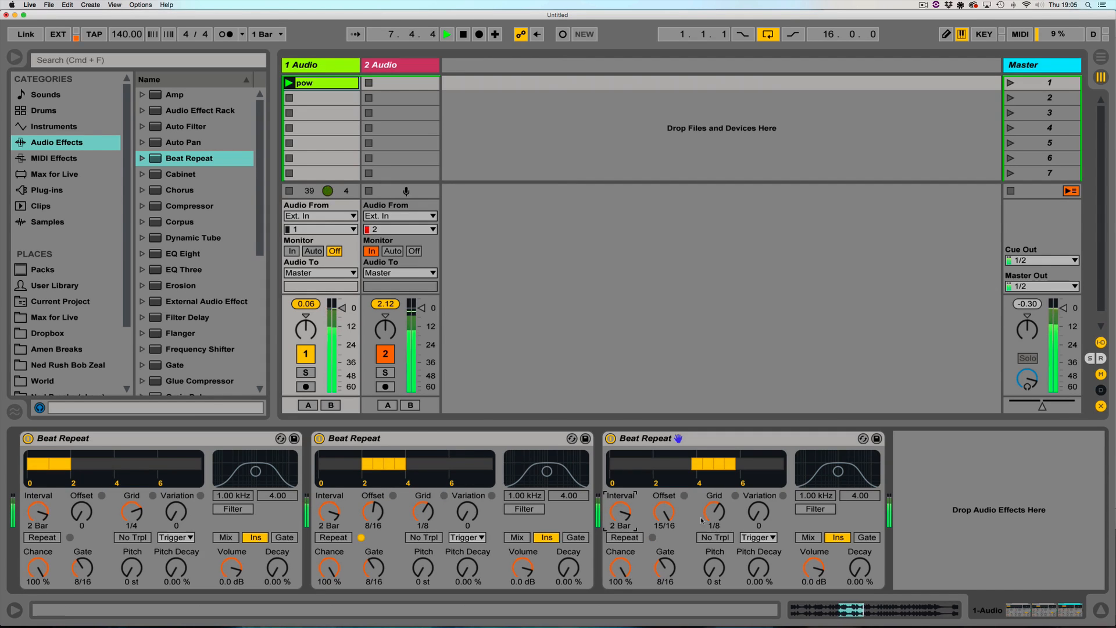
drag(715, 512, 714, 503)
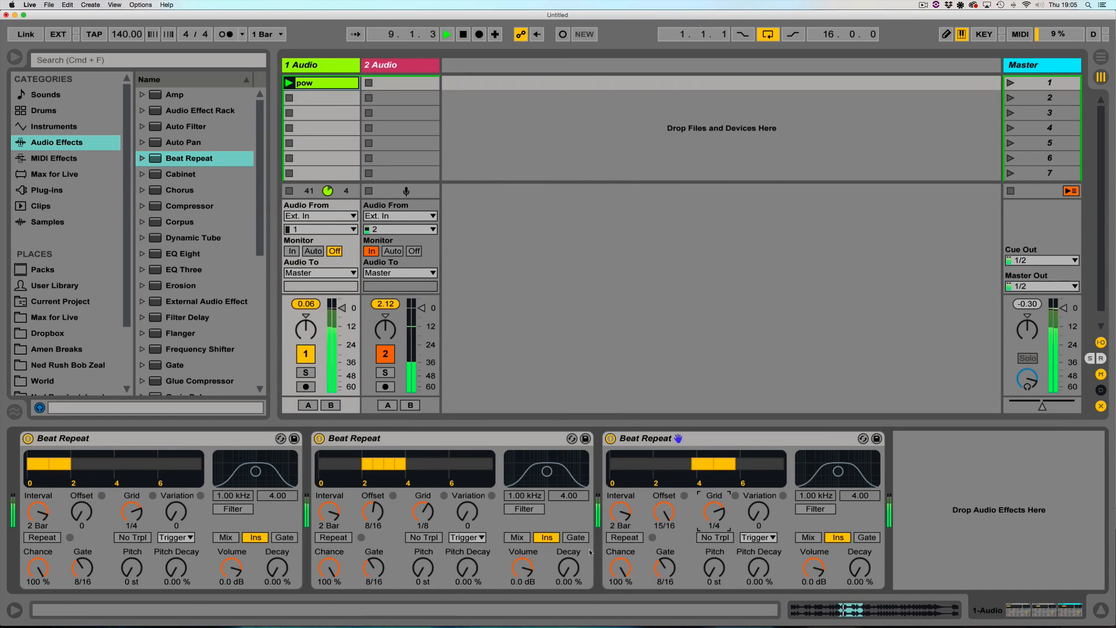
drag(620, 511, 658, 559)
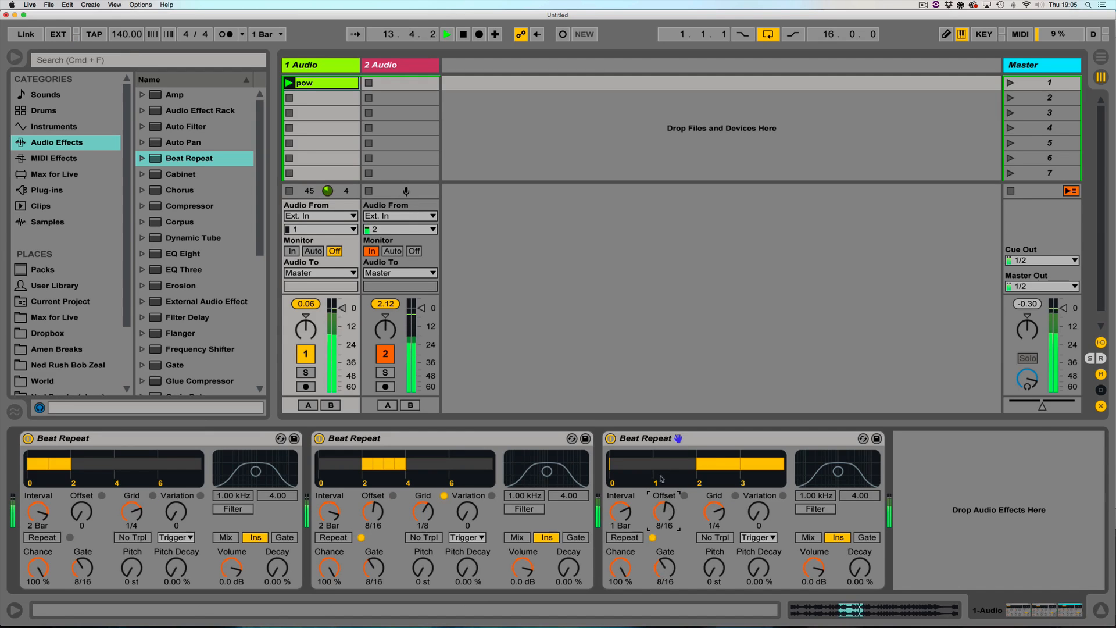
Duplicate the third Beat Repeat and set the fourth one to Interval 1 Bar, Offset 12/16, Gate 4/16 and Grid 1/16
click(654, 440)
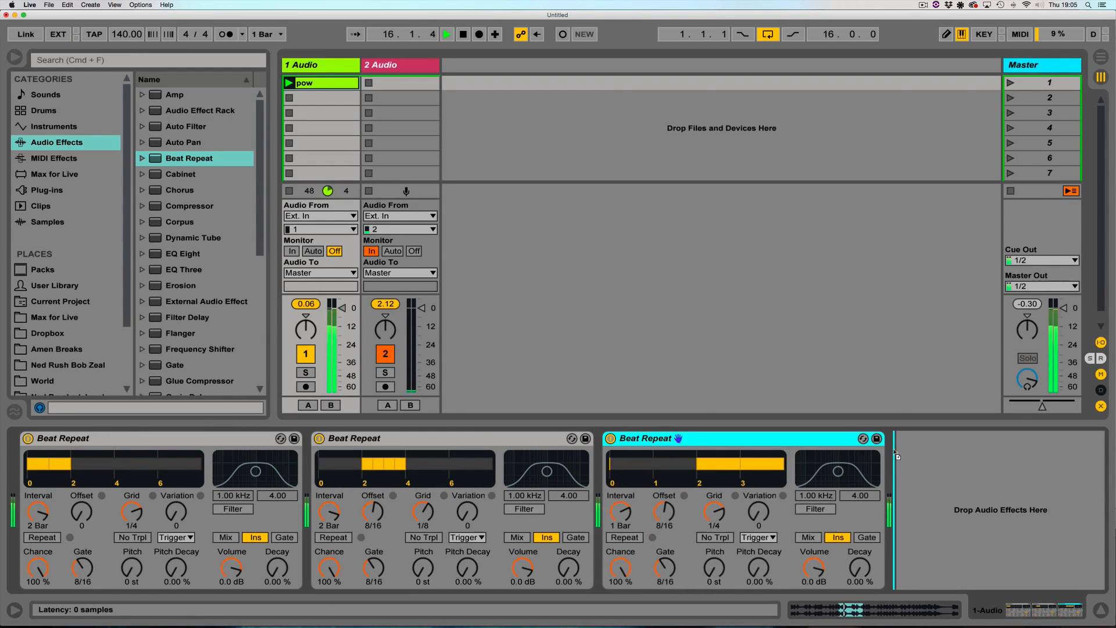
key(super+d)
drag(1013, 616, 1025, 616)
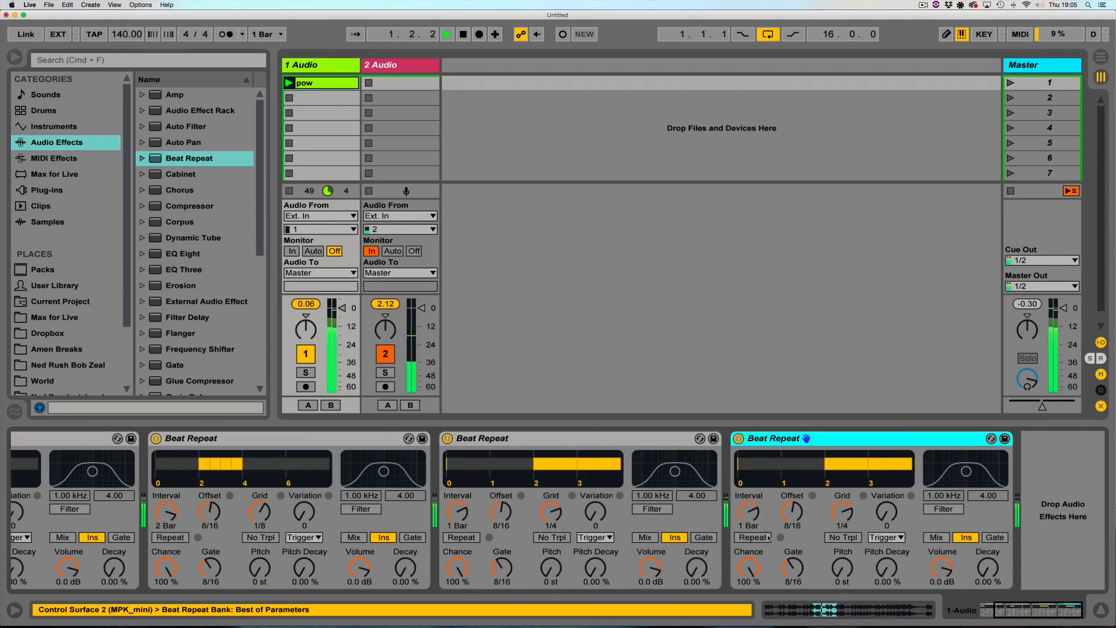
mouse_move(749, 511)
mouse_down()
mouse_move(749, 522)
mouse_move(749, 502)
mouse_up()
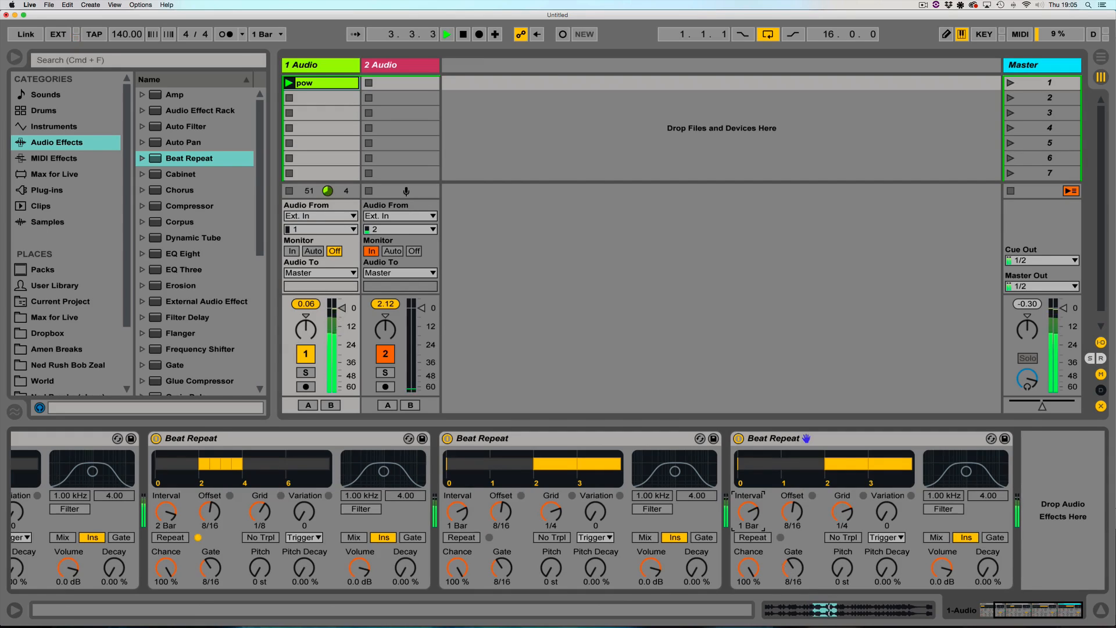
drag(792, 568, 792, 588)
drag(792, 512, 843, 523)
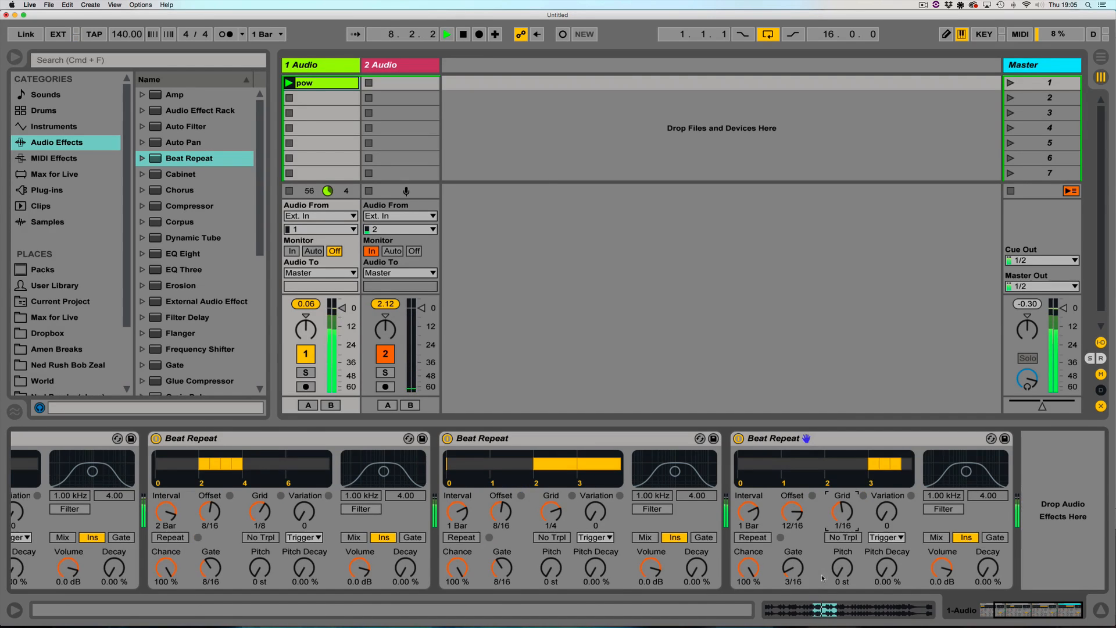
drag(795, 575, 796, 573)
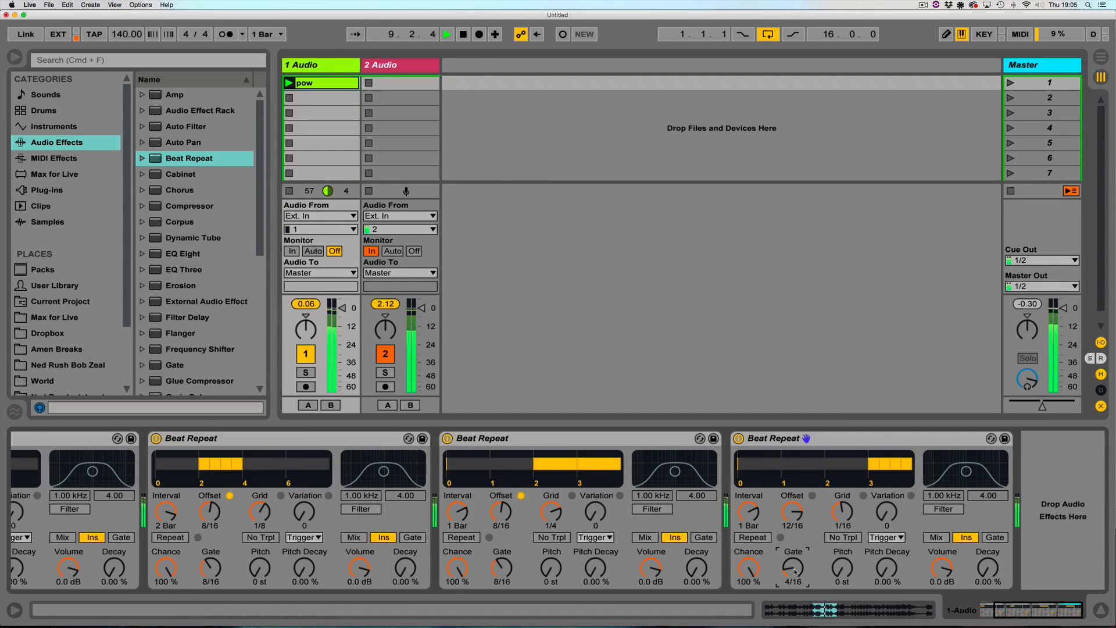
Set the fourth Beat Repeat's Decay to 50 % and Variation to 10, exclude triplets, and audition the whole chain
drag(988, 570, 988, 550)
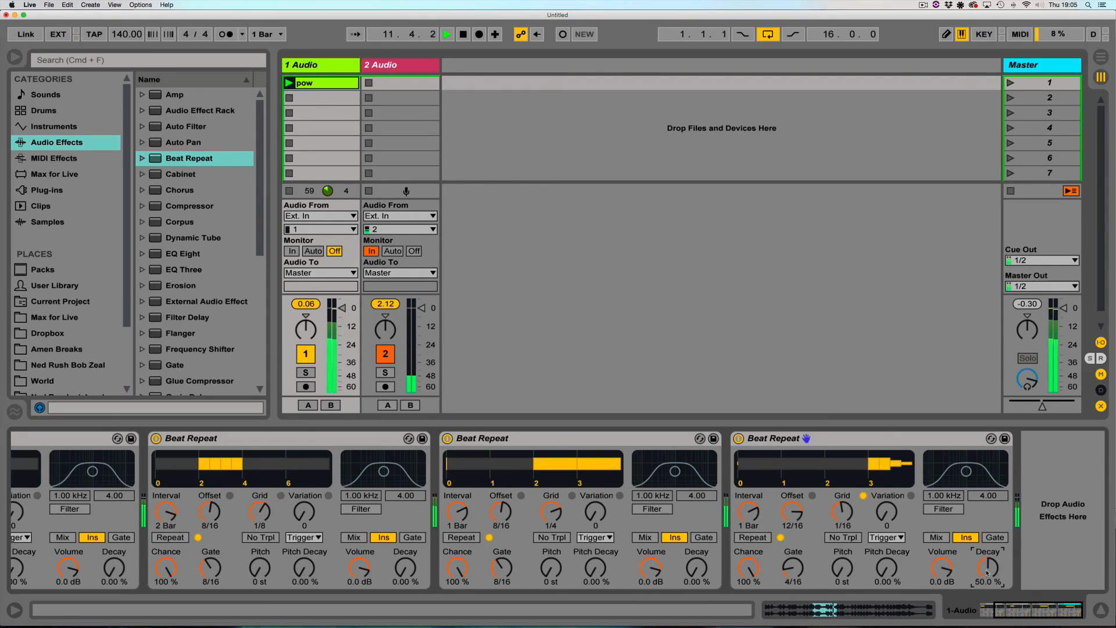
key(space)
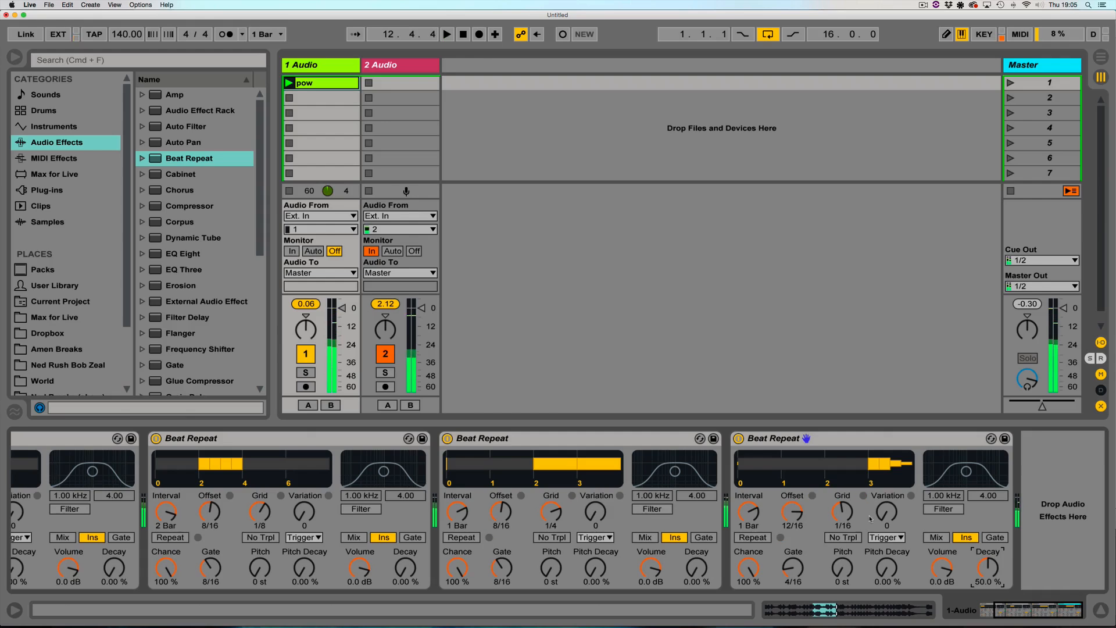
drag(887, 513, 887, 506)
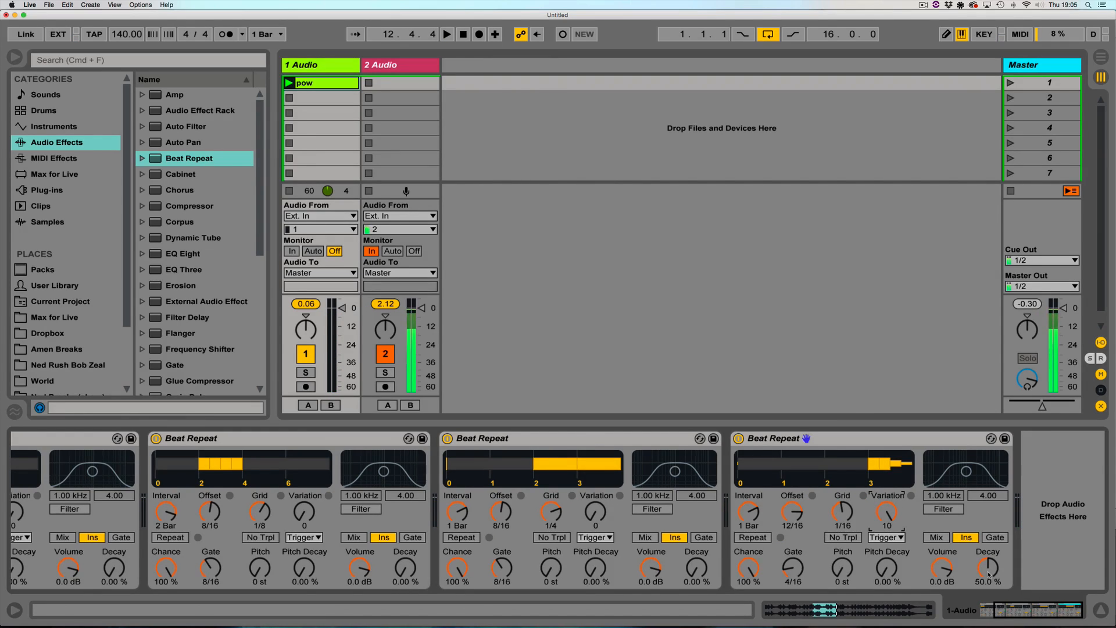
key(space)
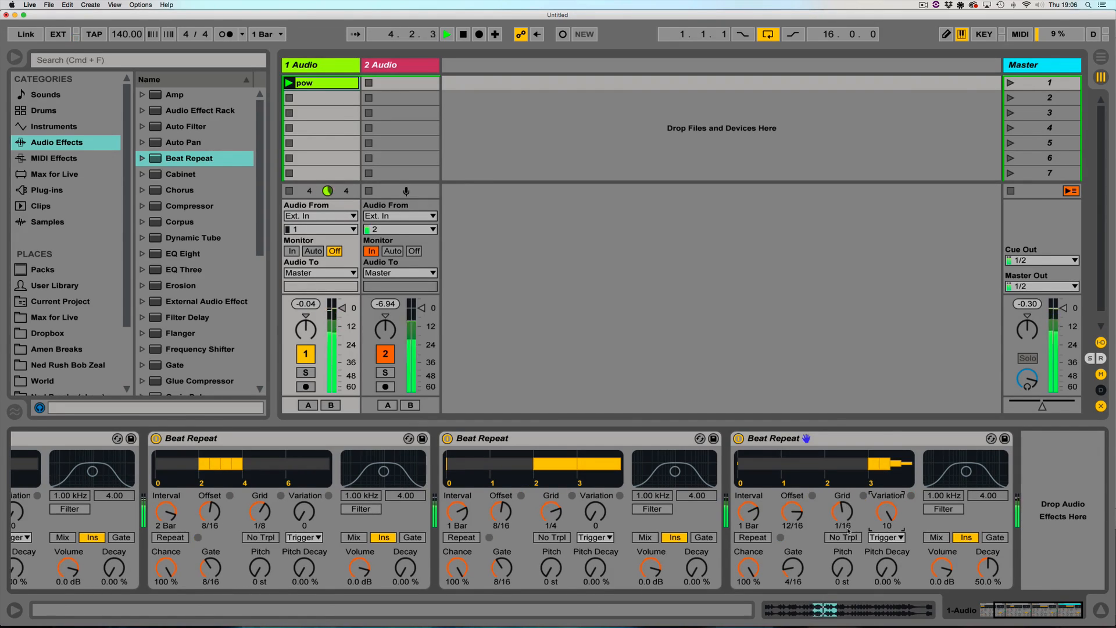
click(843, 537)
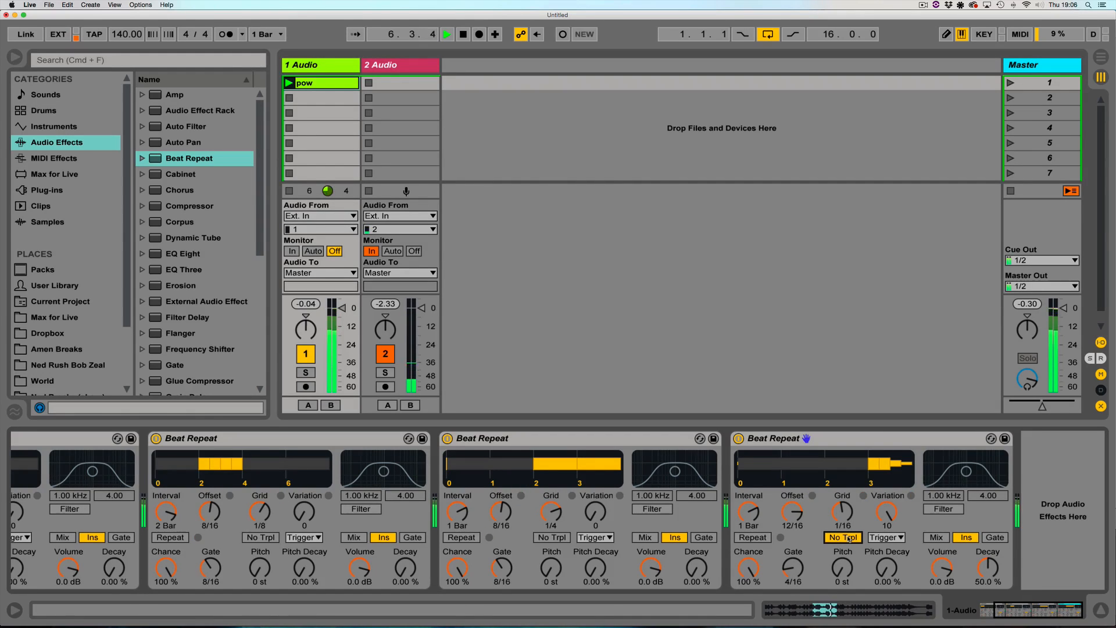
click(1031, 614)
drag(1031, 614, 1018, 614)
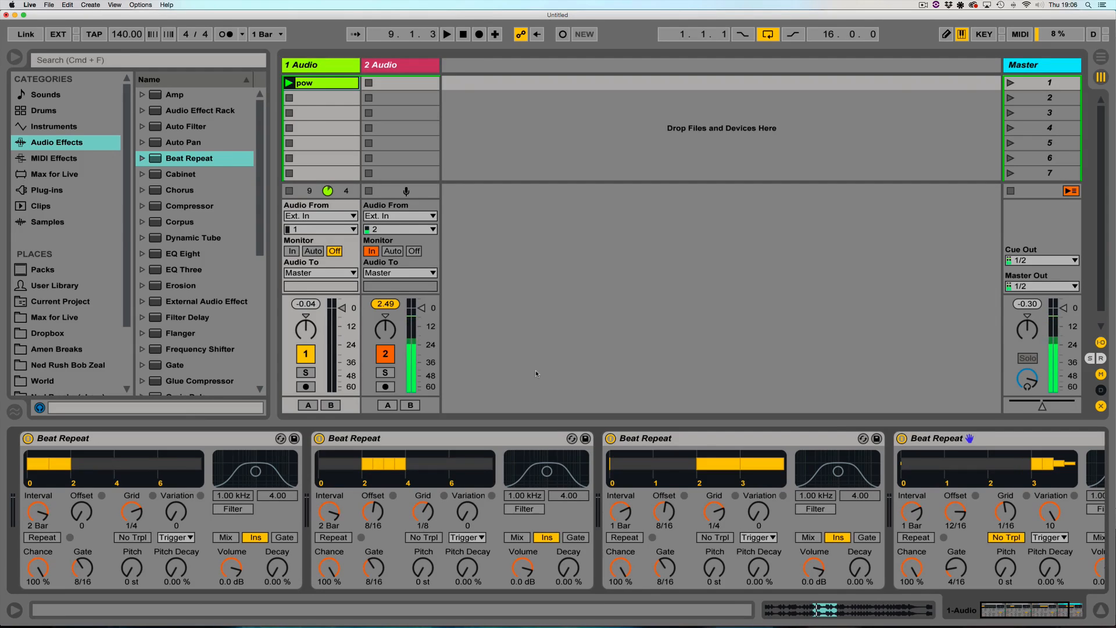
key(space)
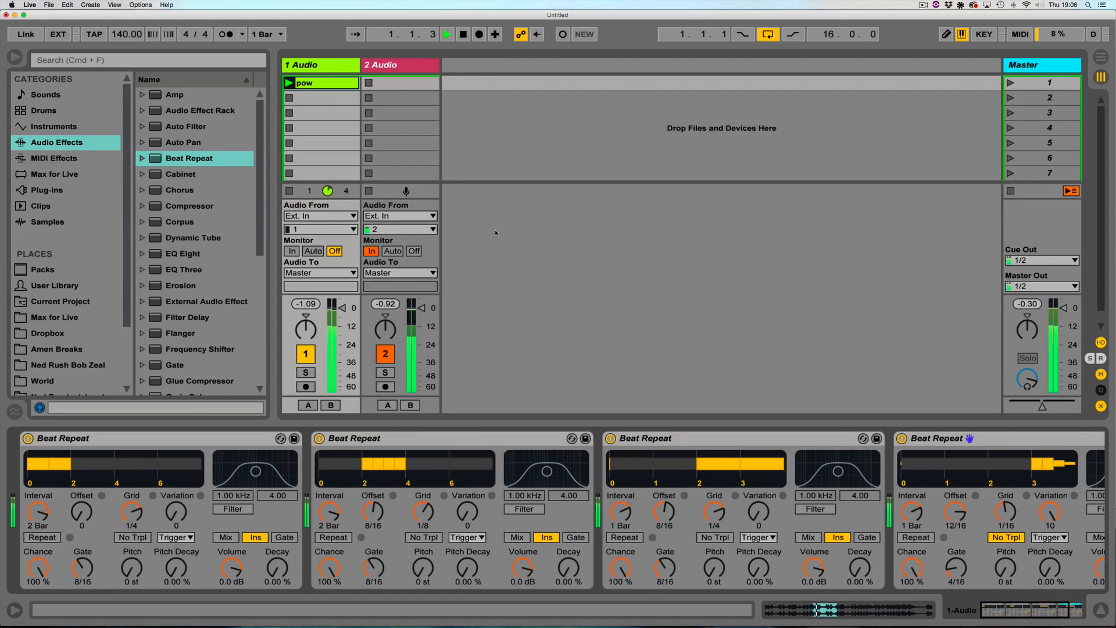
key(space)
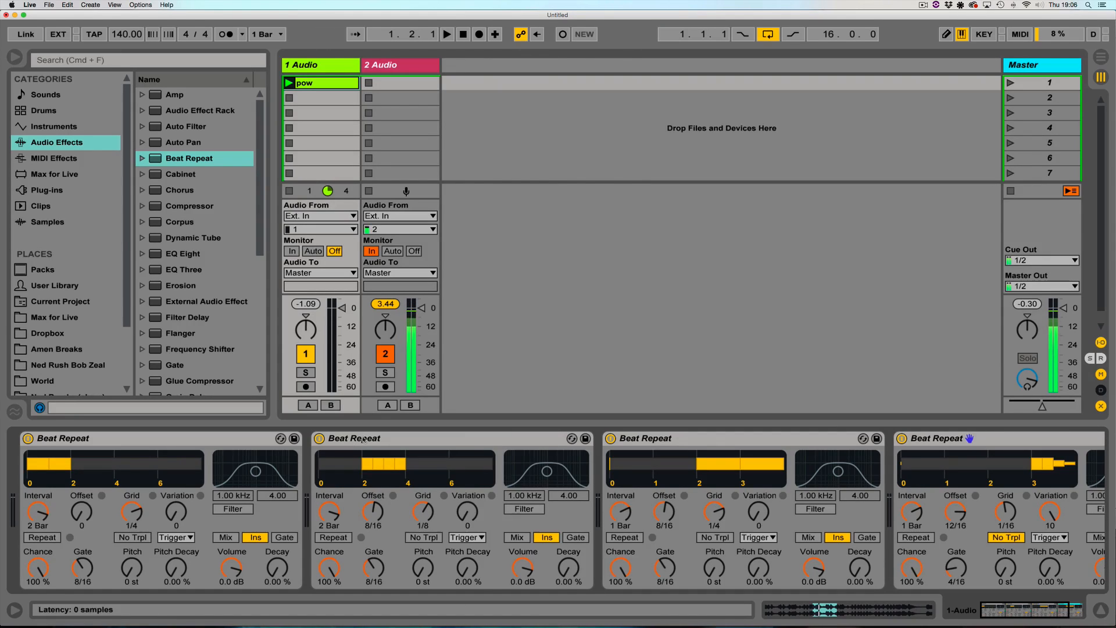
Set the second Beat Repeat's Variation to 4 and Grid to 1/3, and play the clip to audition it
click(423, 440)
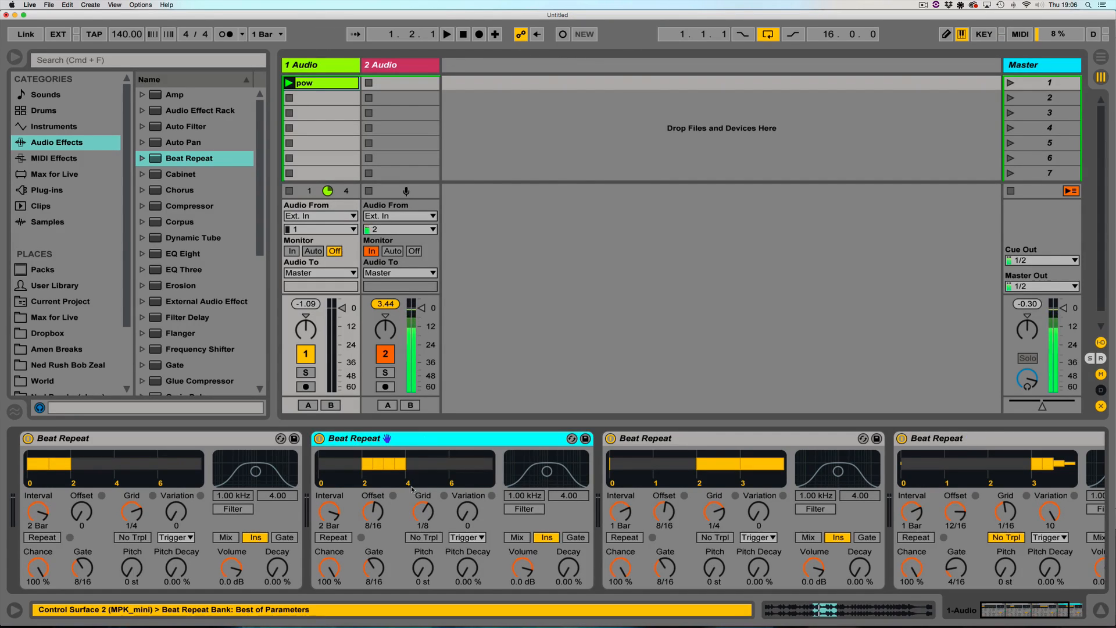
drag(423, 517, 423, 510)
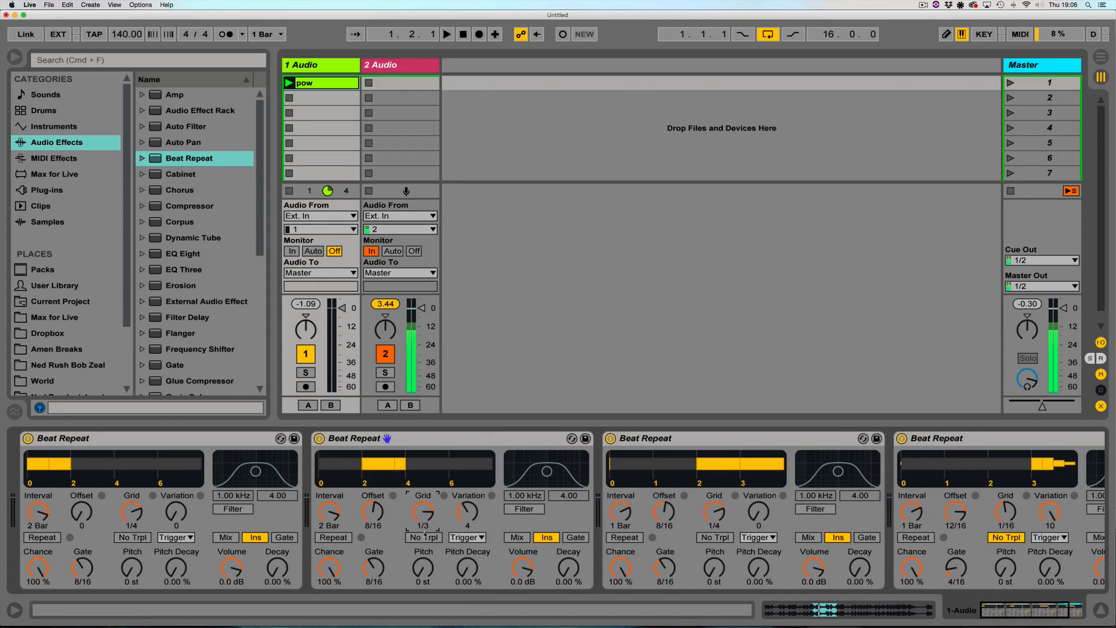
key(space)
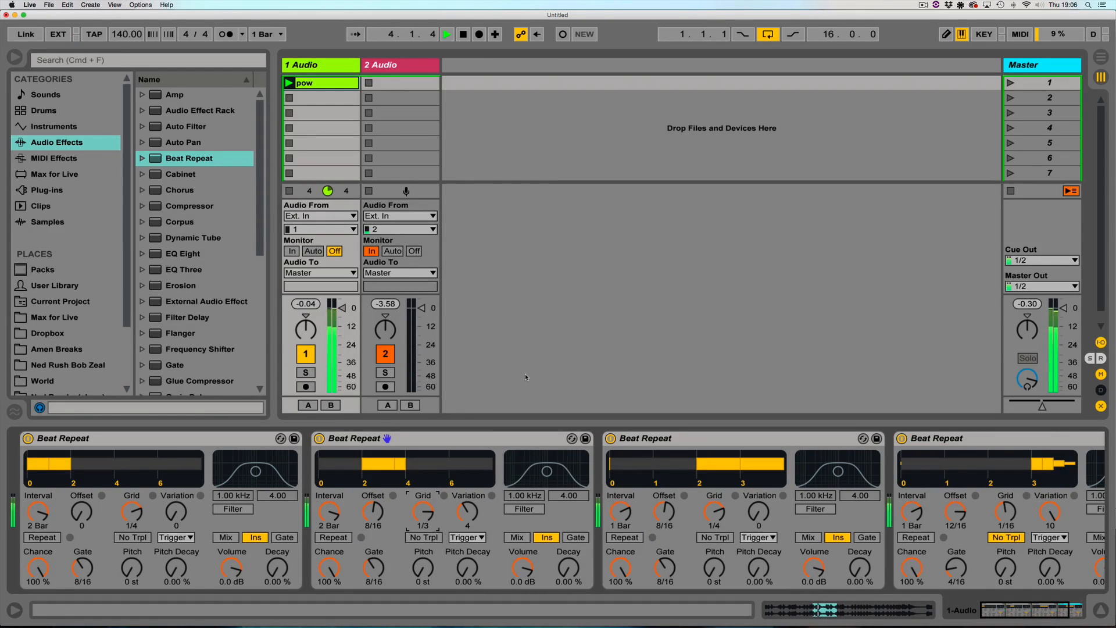
Raise the song tempo to 160 BPM and audition the loop at the new speed
key(space)
drag(120, 34, 121, 23)
key(space)
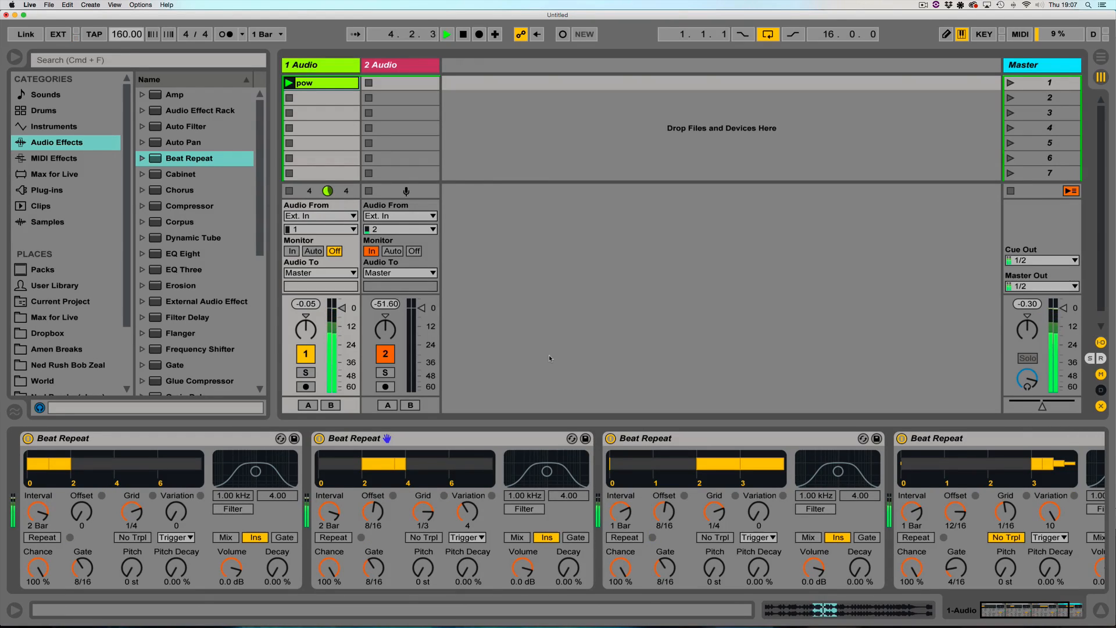
key(space)
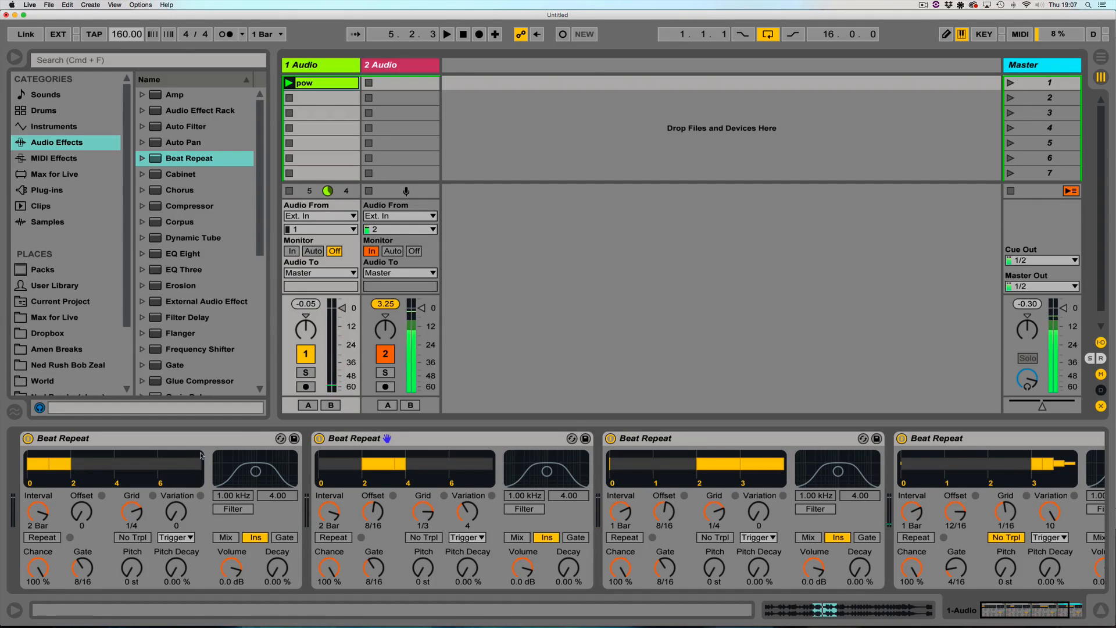
Set the first Beat Repeat to Gate 1 Bar, Grid 1/2 and Variation 6, auditioning the change
click(66, 439)
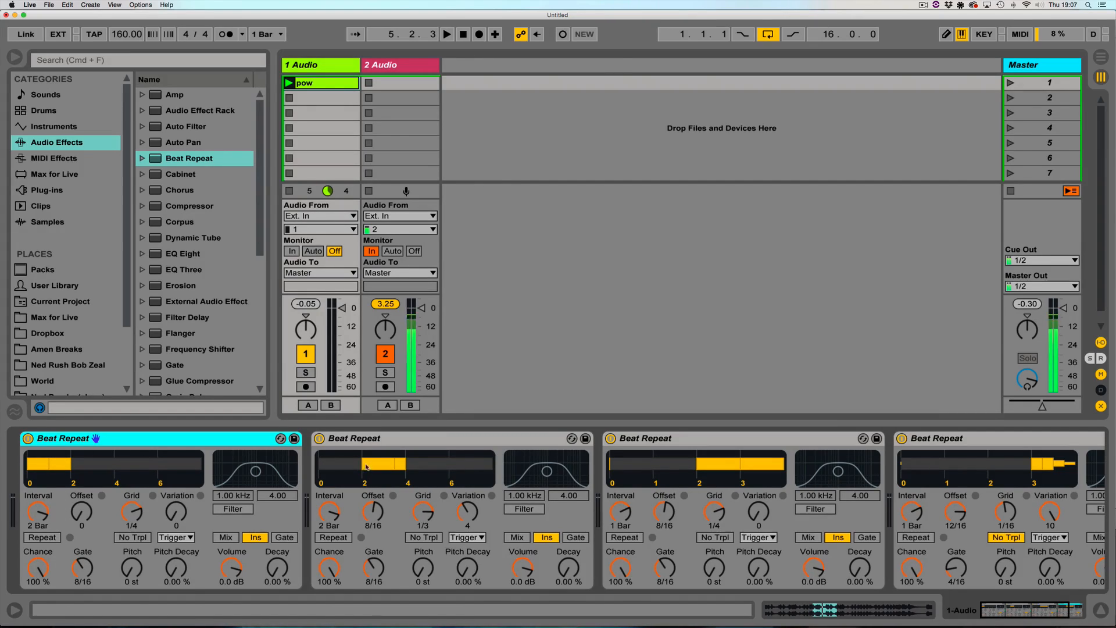
drag(82, 568, 82, 541)
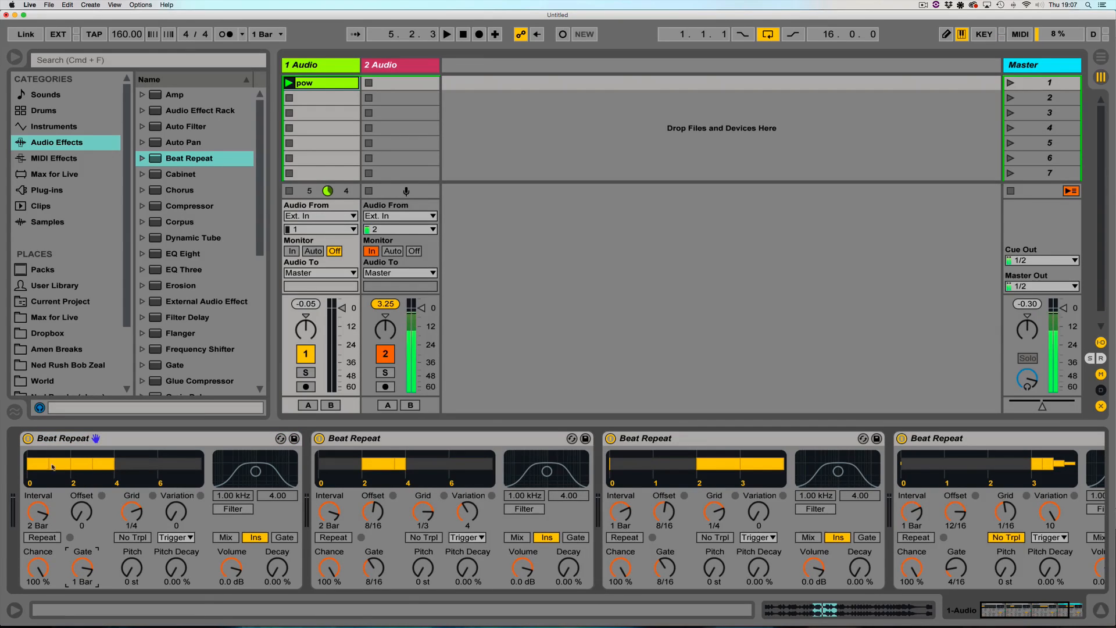
drag(177, 512, 132, 506)
key(space)
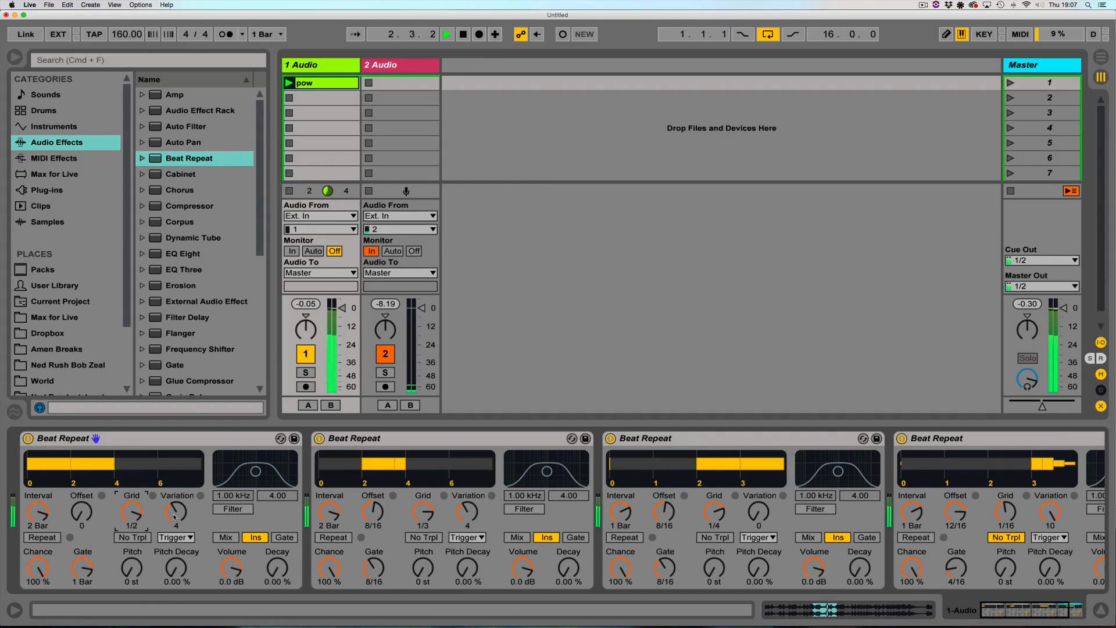
drag(174, 515, 174, 508)
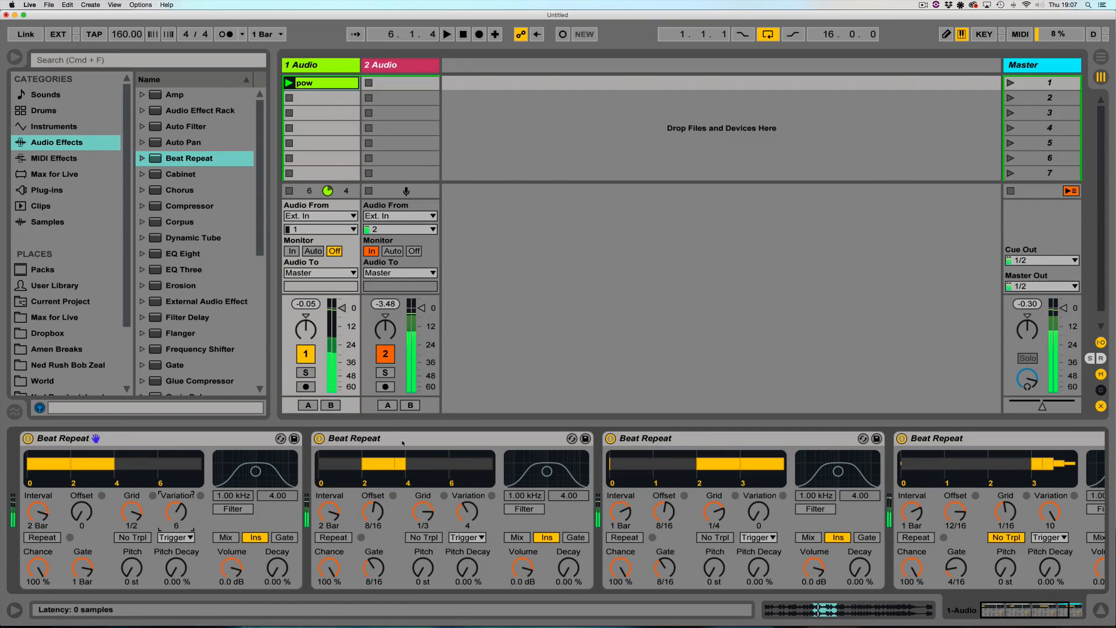
Set the second Beat Repeat to Variation 6, Gate 1 Bar and Grid 1/4 while auditioning the chain
click(392, 543)
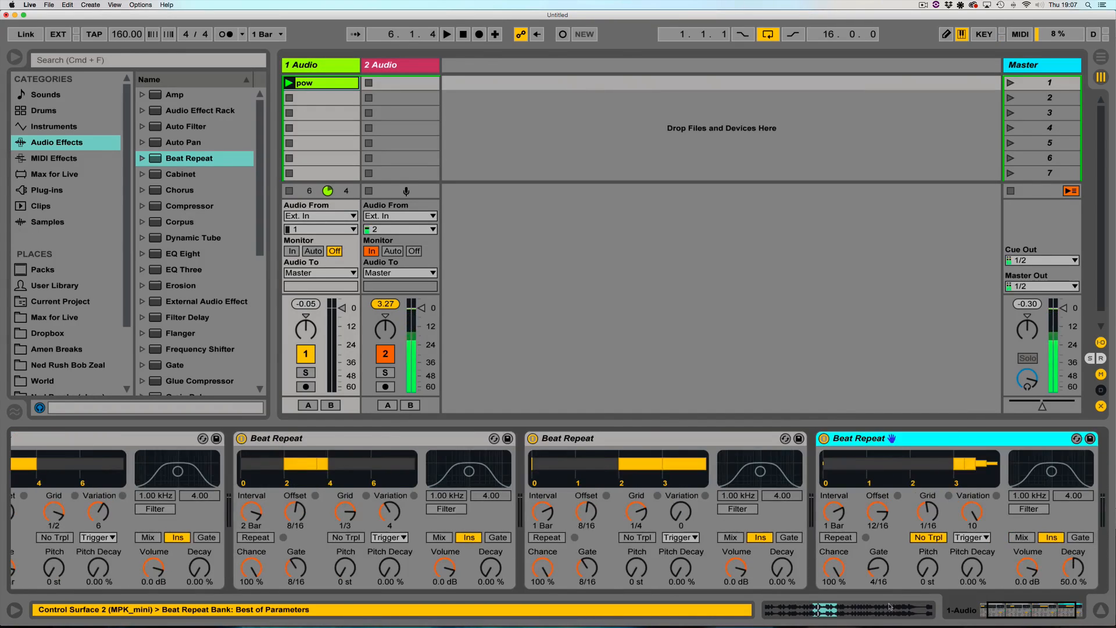
drag(1007, 614, 982, 616)
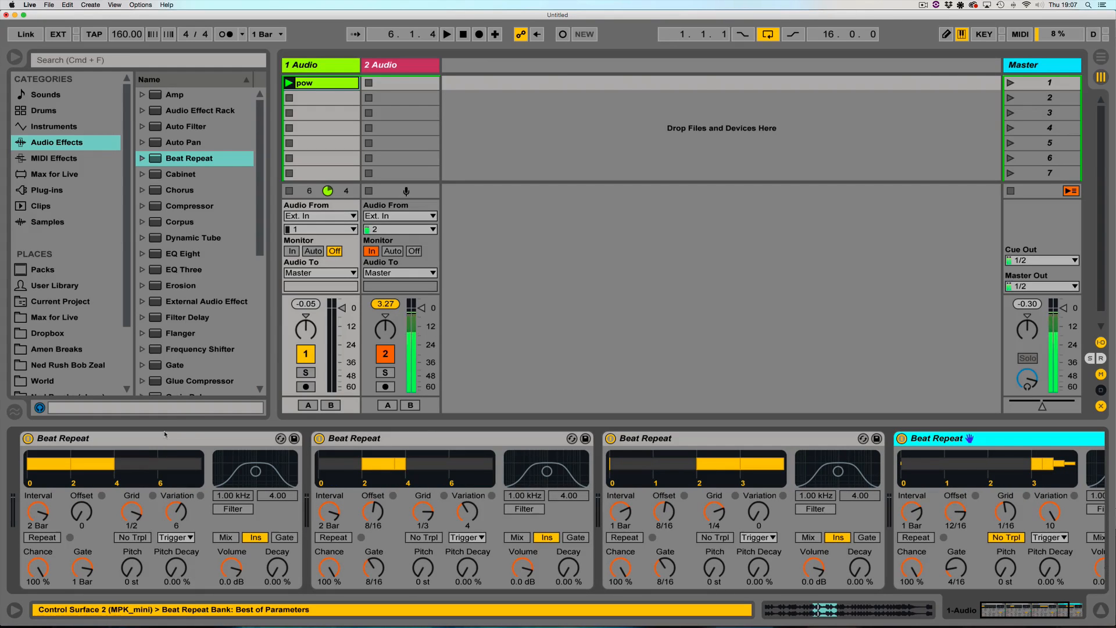
key(space)
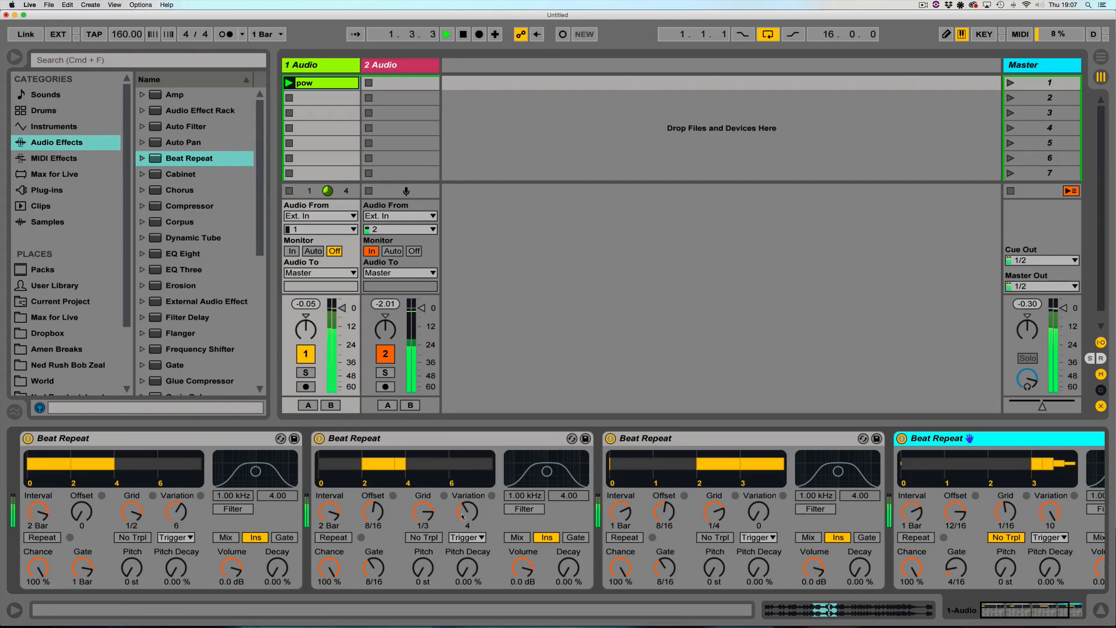
drag(463, 516, 463, 510)
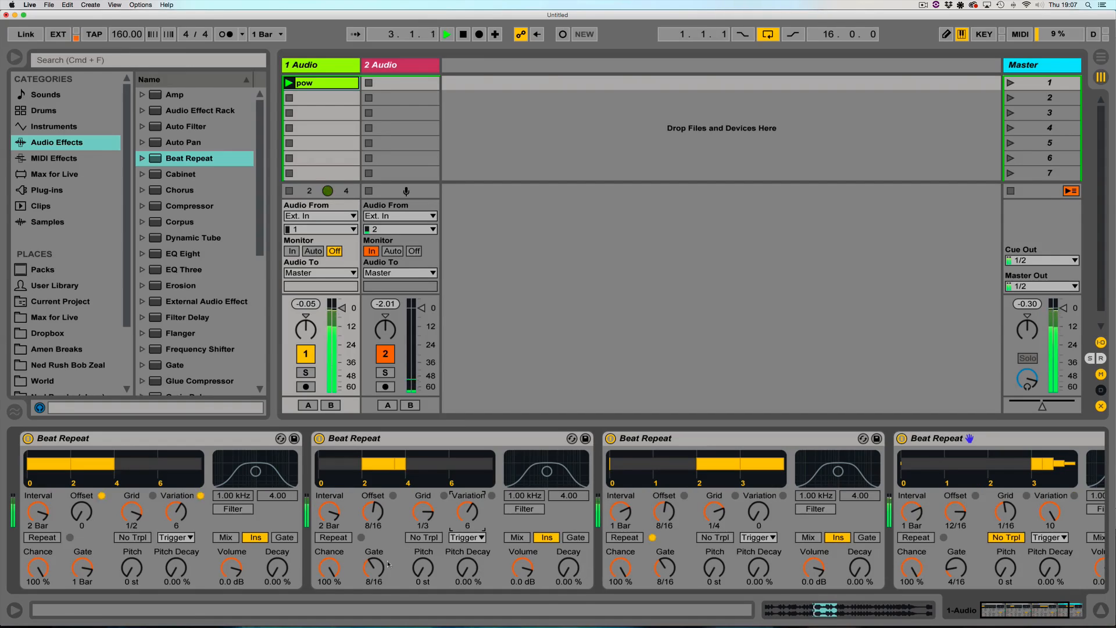
drag(389, 564, 388, 550)
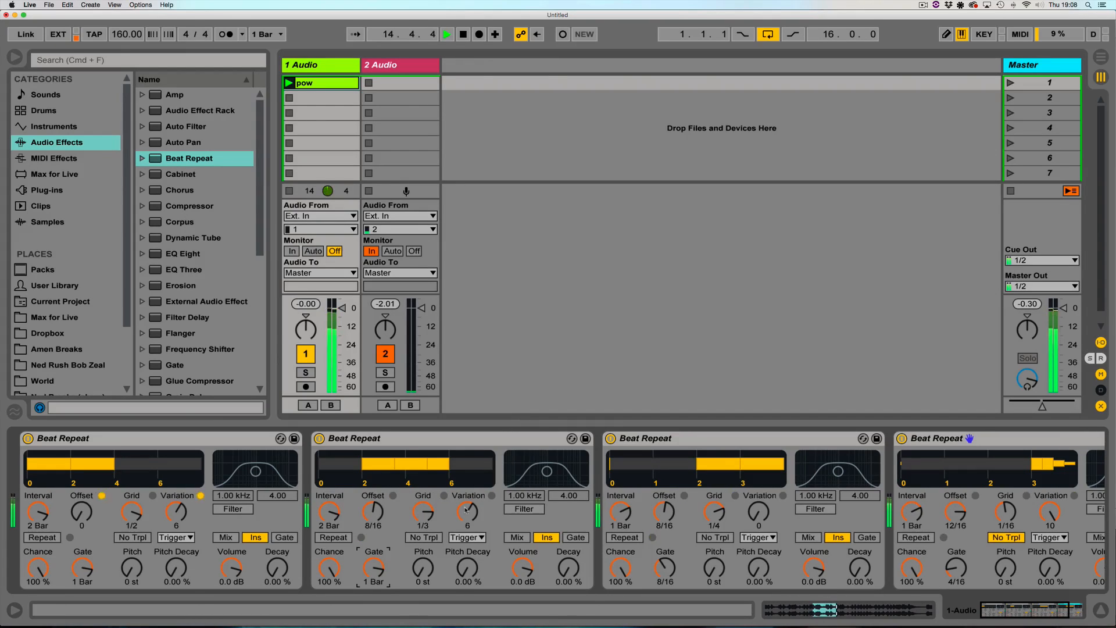
click(422, 514)
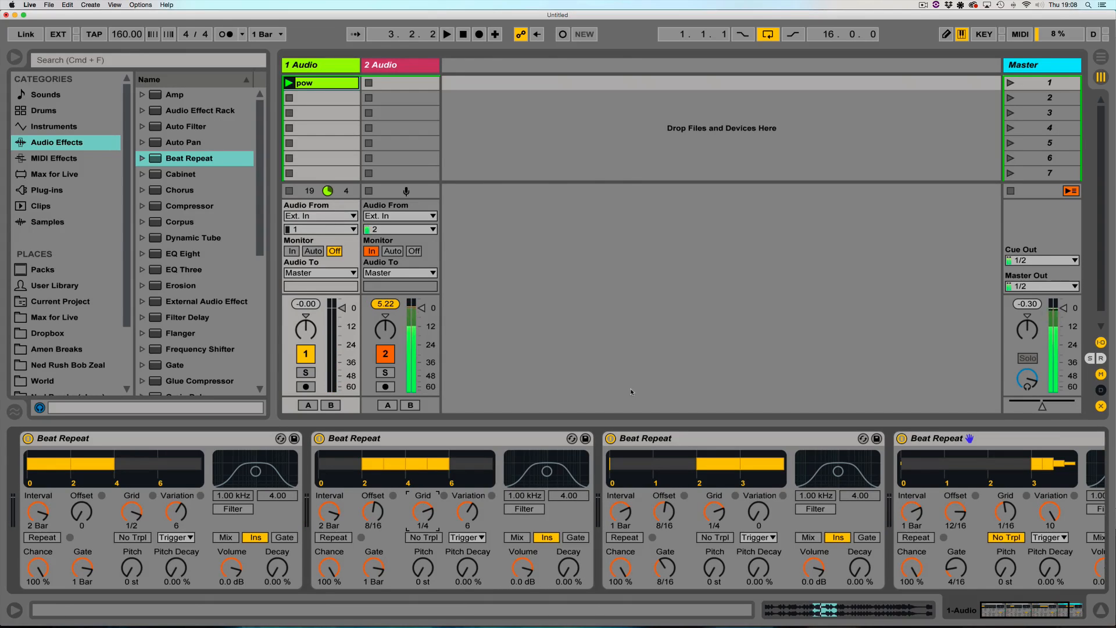
key(space)
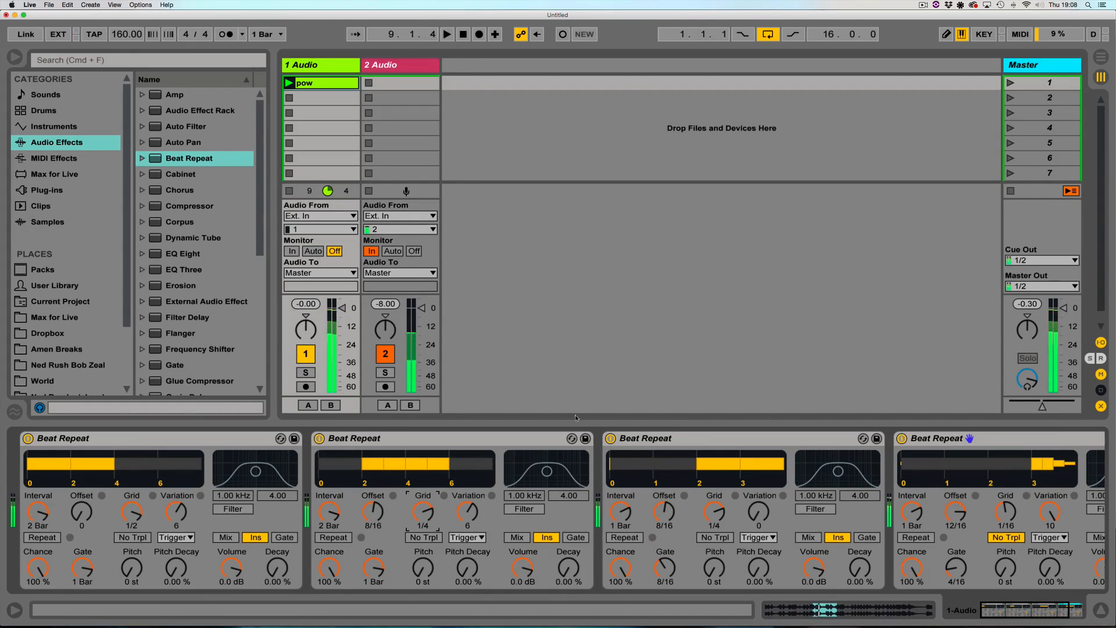
Group all four Beat Repeats into an Audio Effect Rack and show its macro controls and chain list
click(983, 440)
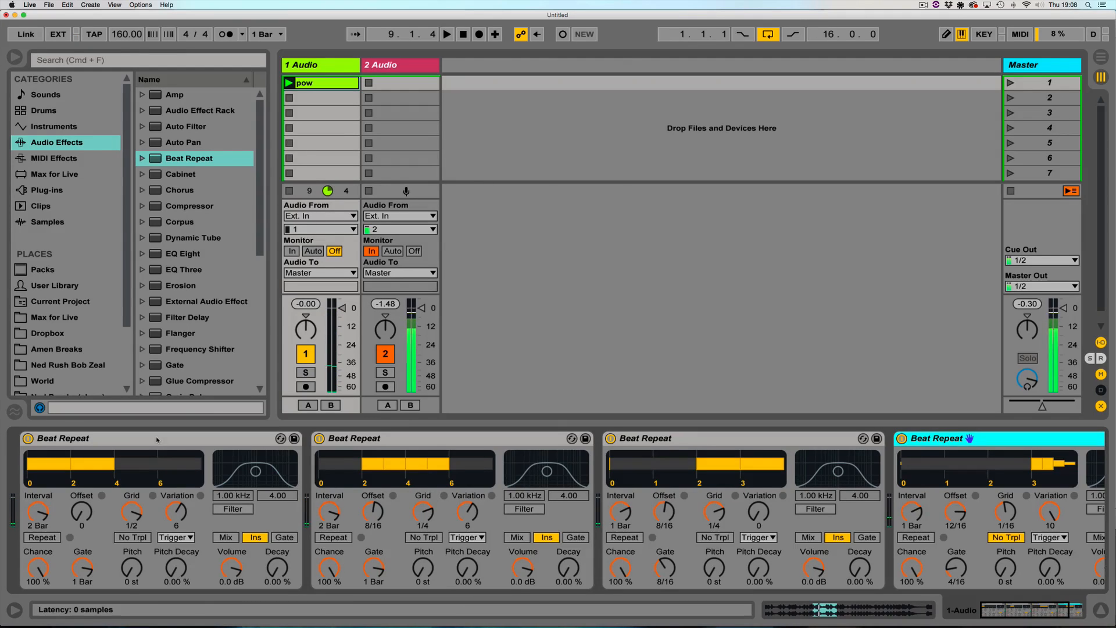
click(157, 440)
shift+click(968, 440)
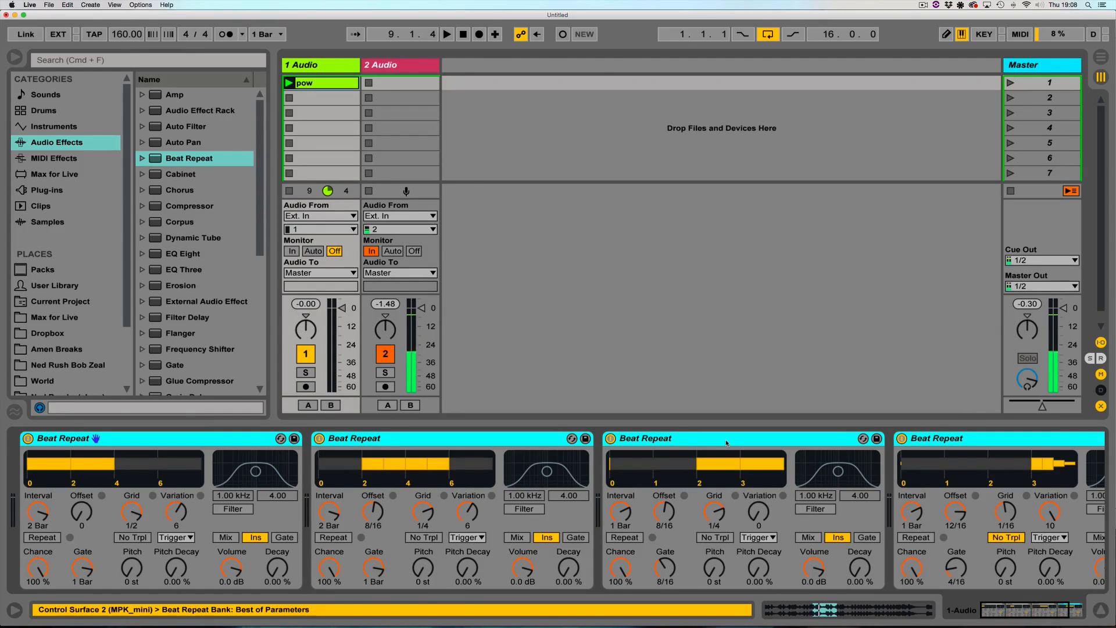
key(super+g)
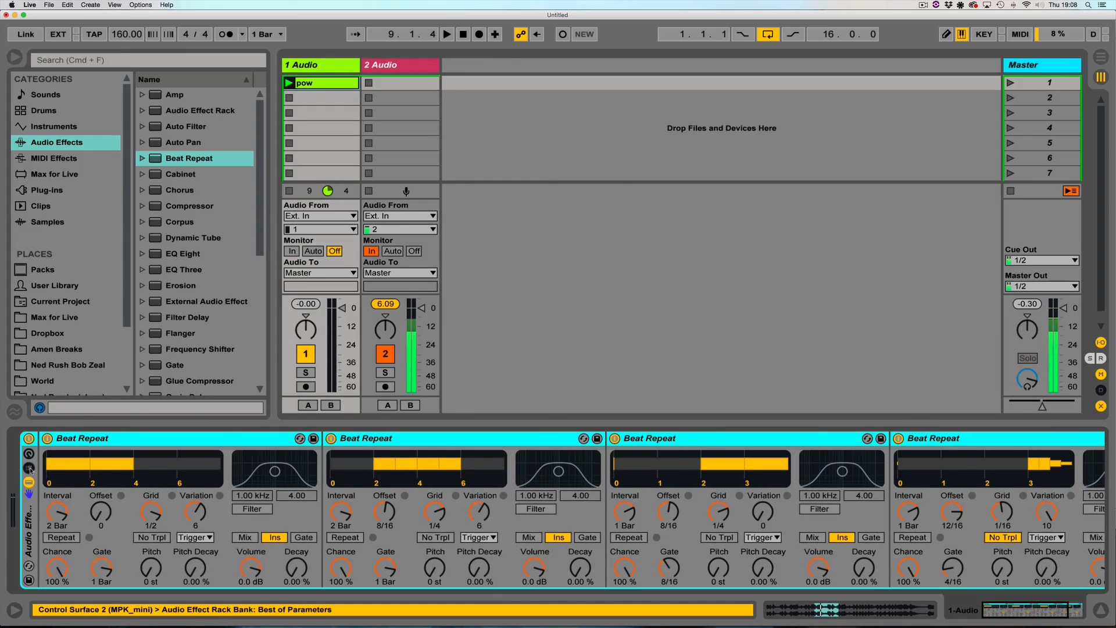
click(29, 468)
click(29, 455)
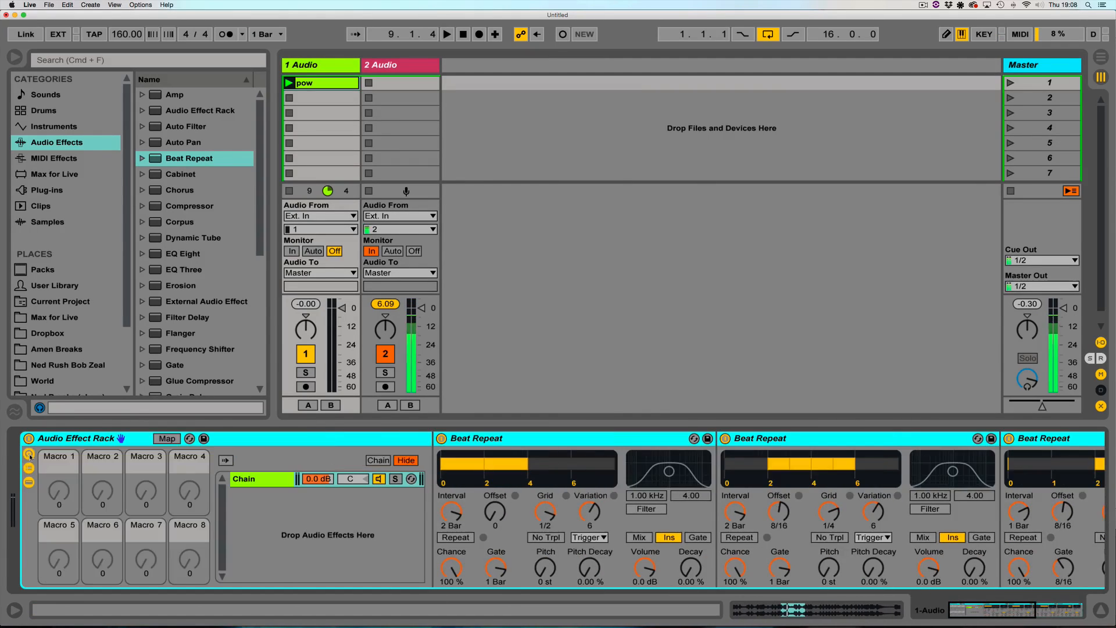
Map the Chance control of all four Beat Repeats to the rack's Macro 1
right_click(451, 567)
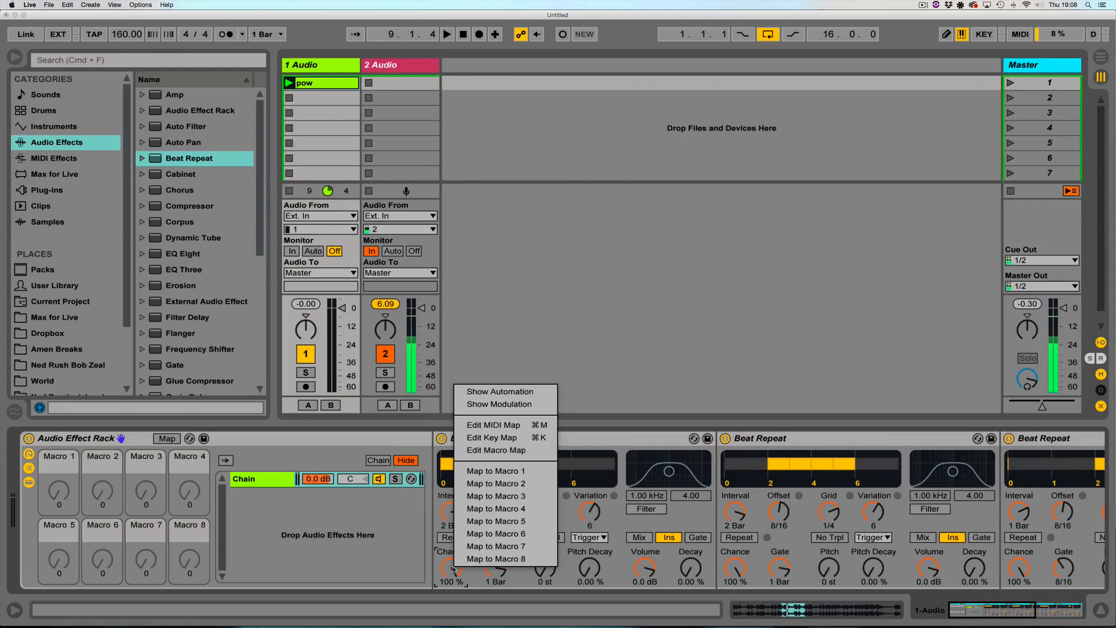
click(485, 470)
right_click(736, 567)
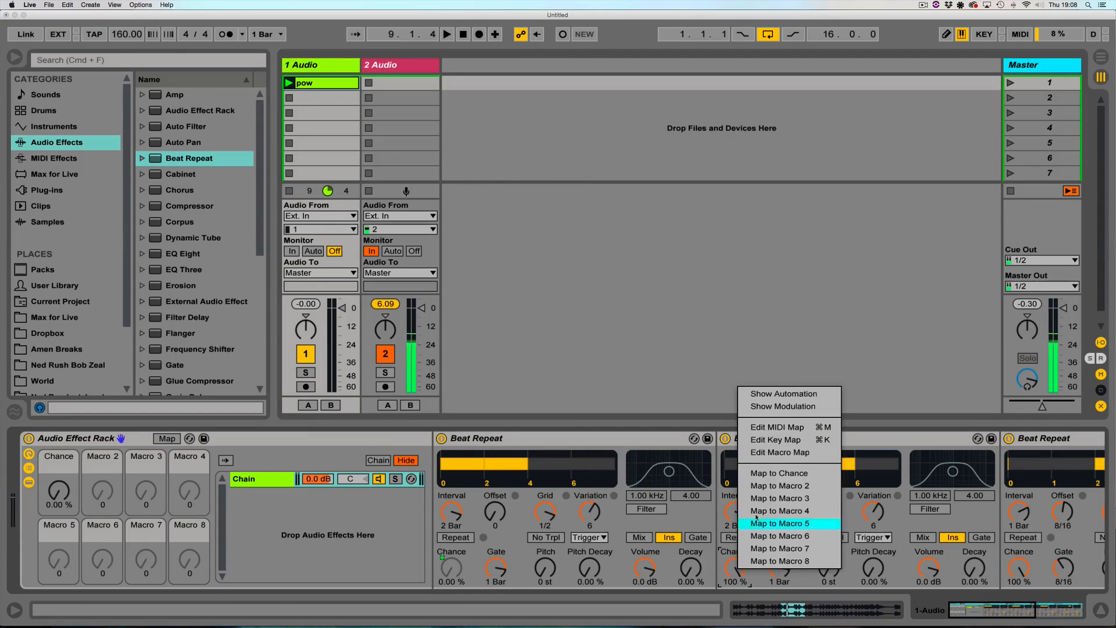
click(773, 471)
drag(983, 610, 1024, 611)
right_click(544, 567)
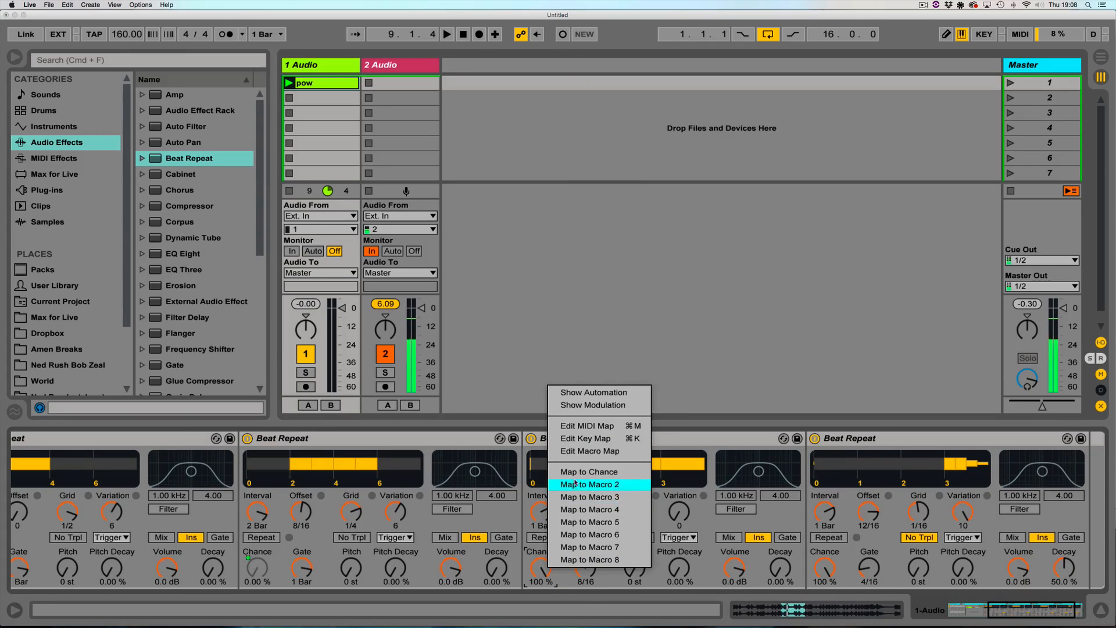
click(599, 484)
right_click(830, 571)
click(855, 470)
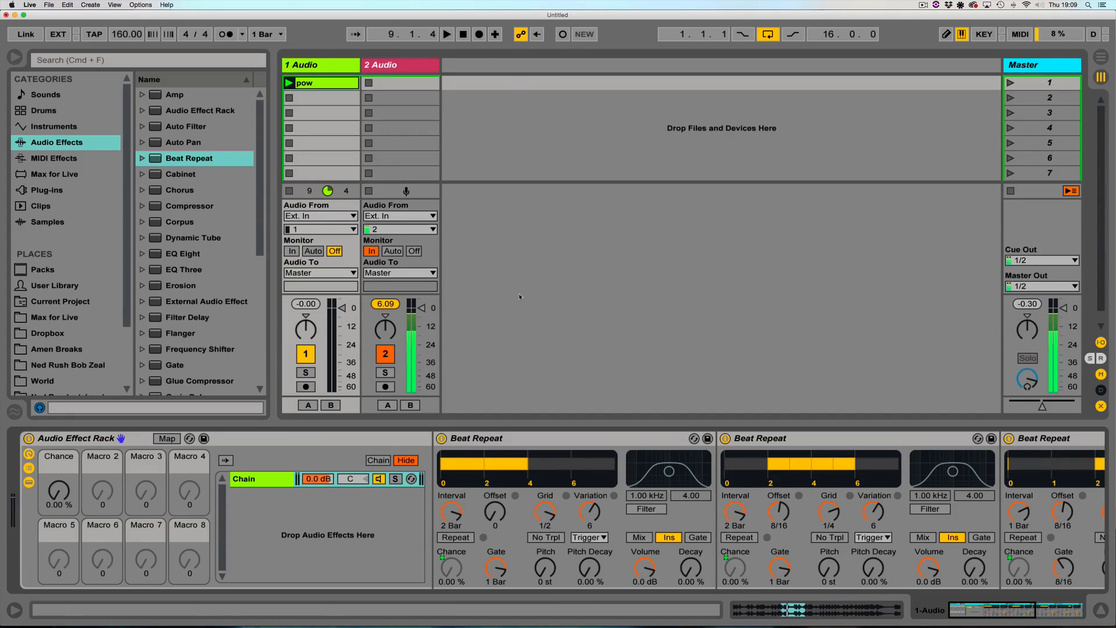
Play the loop and raise the rack's Chance macro to 85.8 %
key(space)
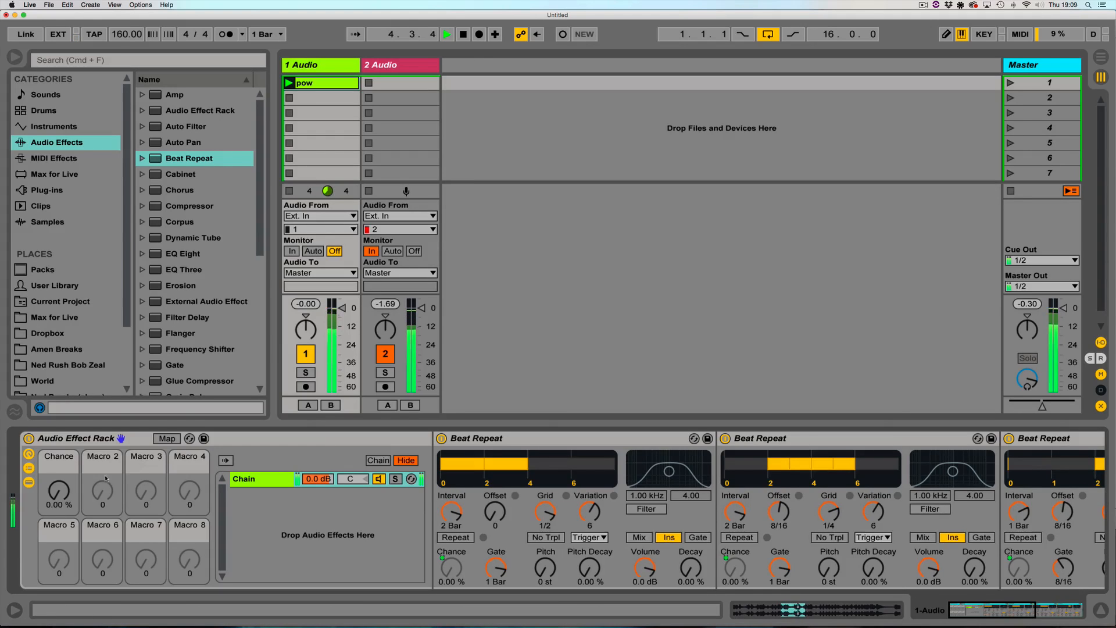
drag(54, 499, 54, 473)
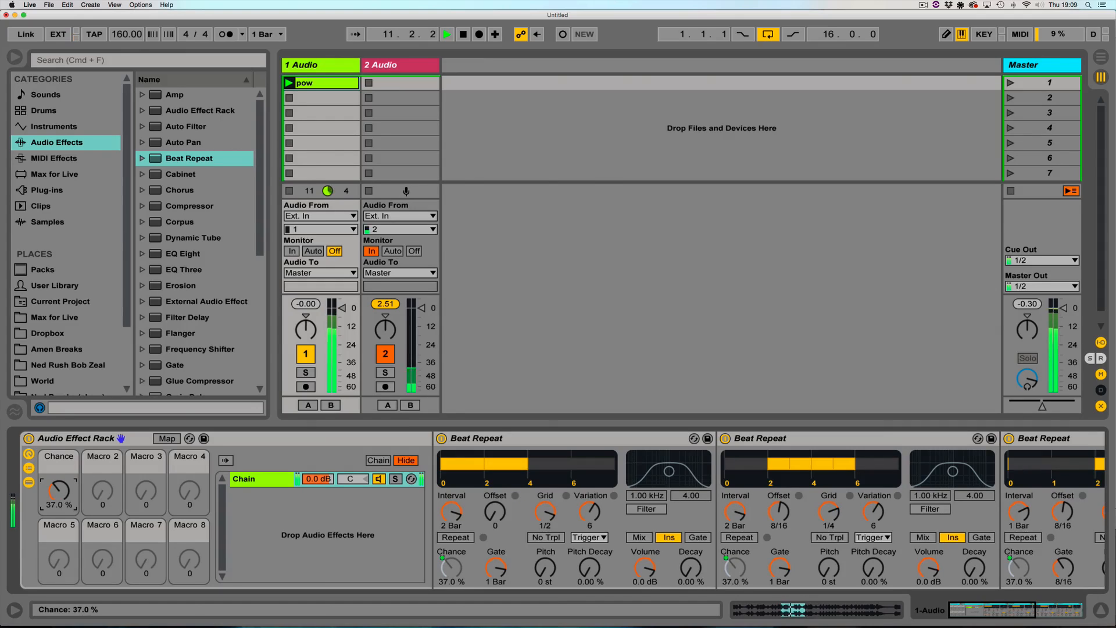
drag(65, 501, 65, 466)
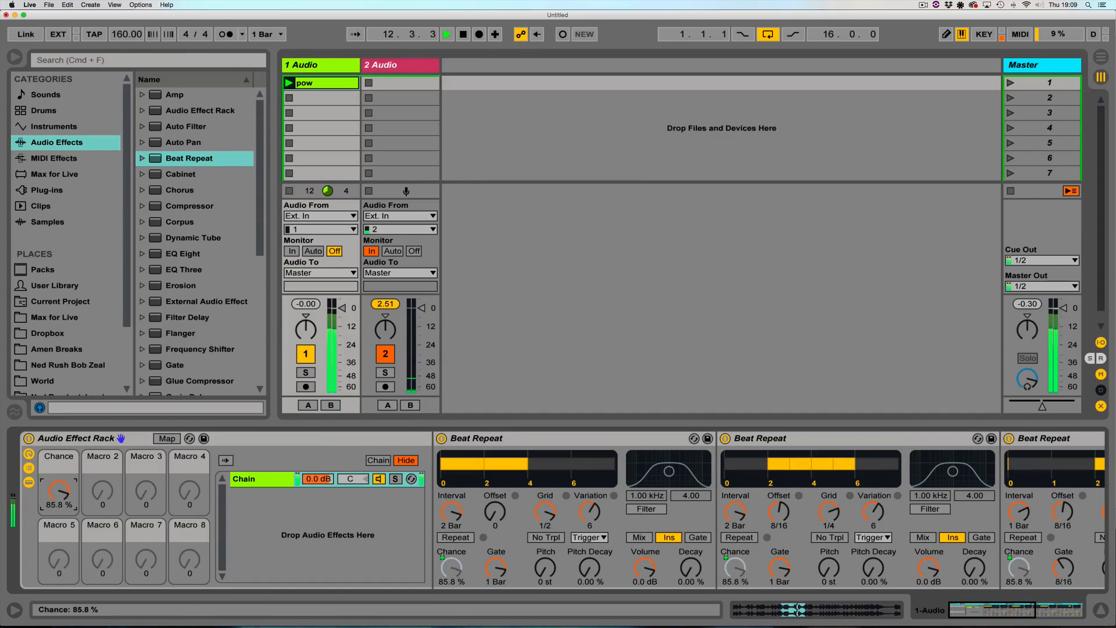
Shorten the first Beat Repeat's Gate to 12/16 and stop playback after auditioning it
drag(496, 567, 496, 572)
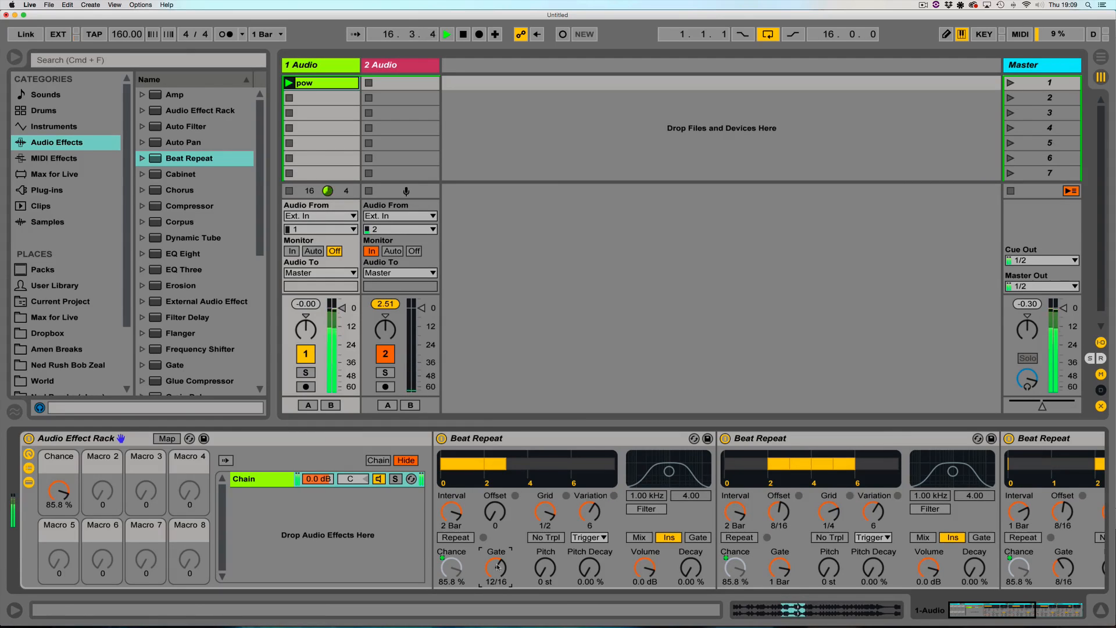
drag(983, 610, 1030, 620)
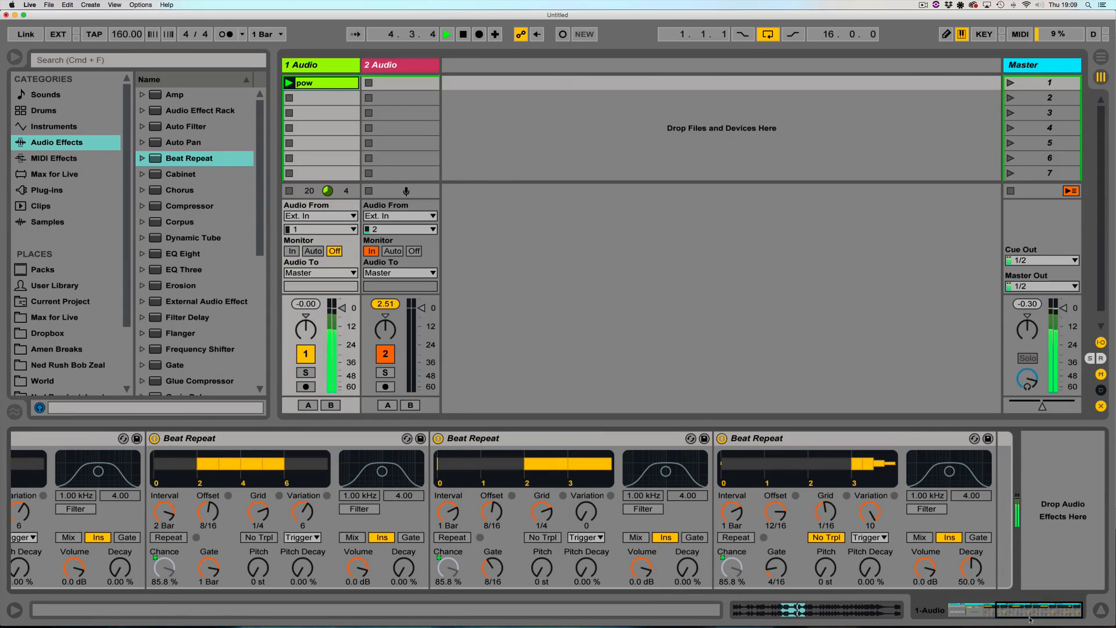
key(space)
Map the Variation control of all four Beat Repeats to the rack's Macro 2
scroll(412, 528, left, 10)
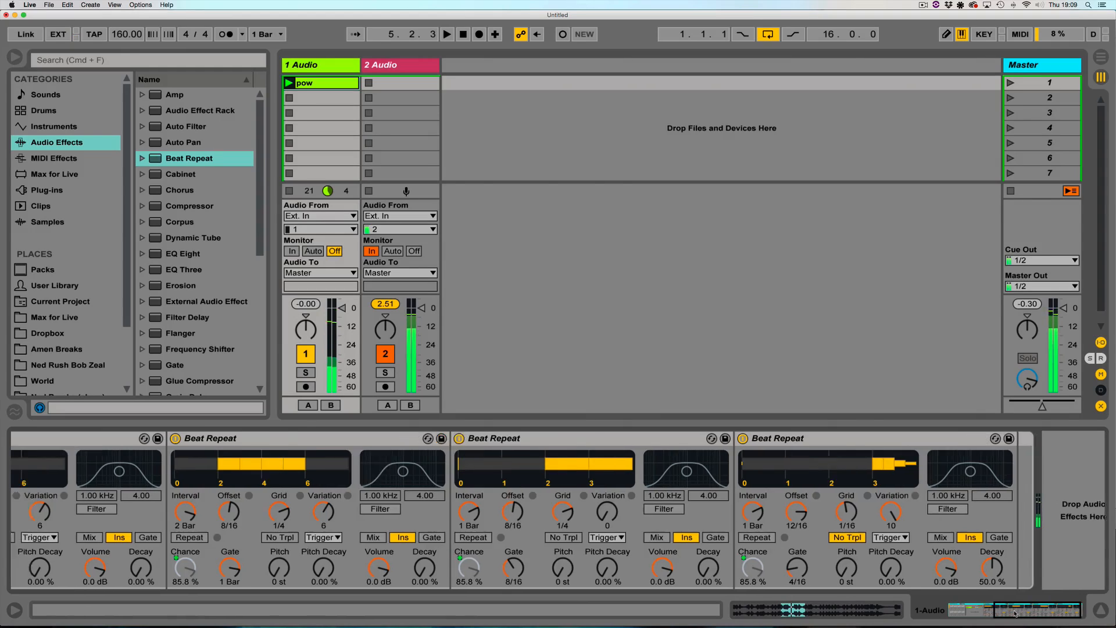
right_click(334, 516)
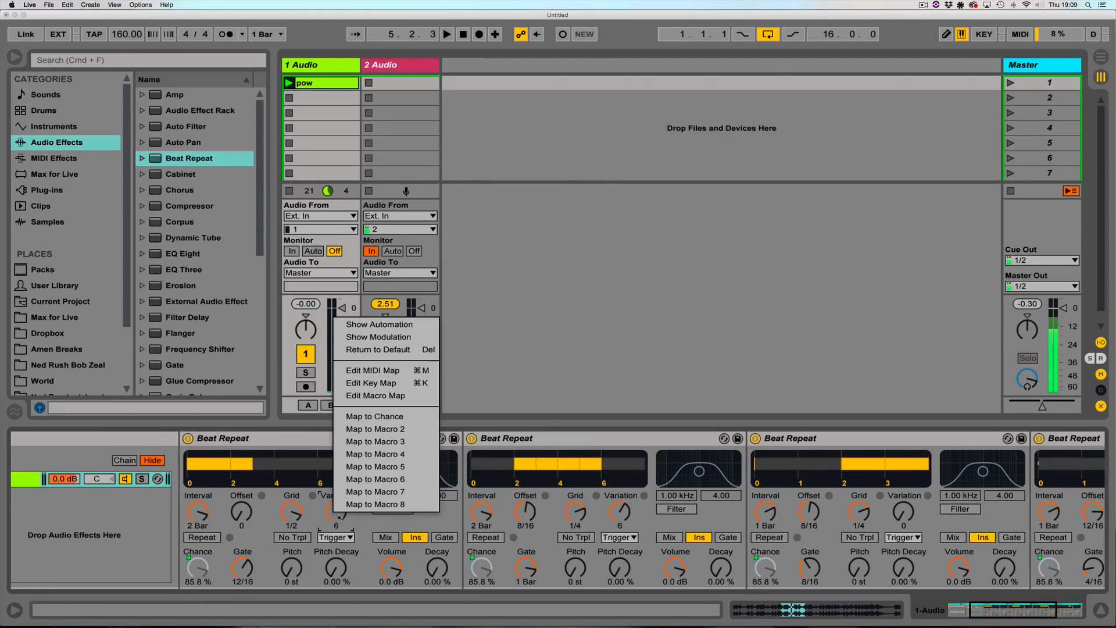
click(372, 431)
right_click(618, 513)
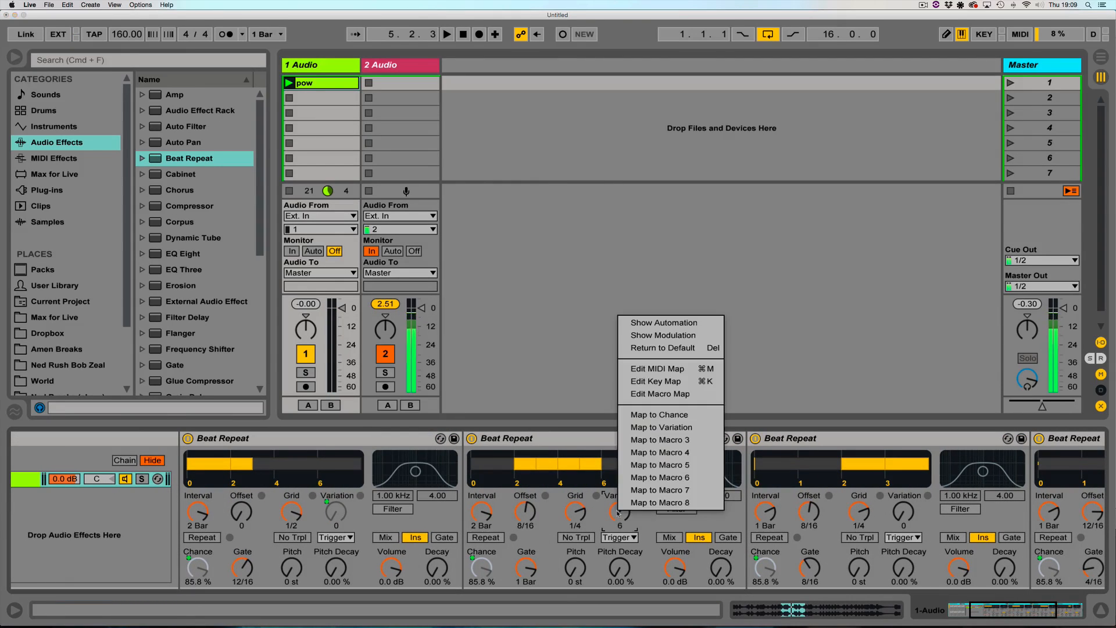
click(660, 428)
right_click(903, 511)
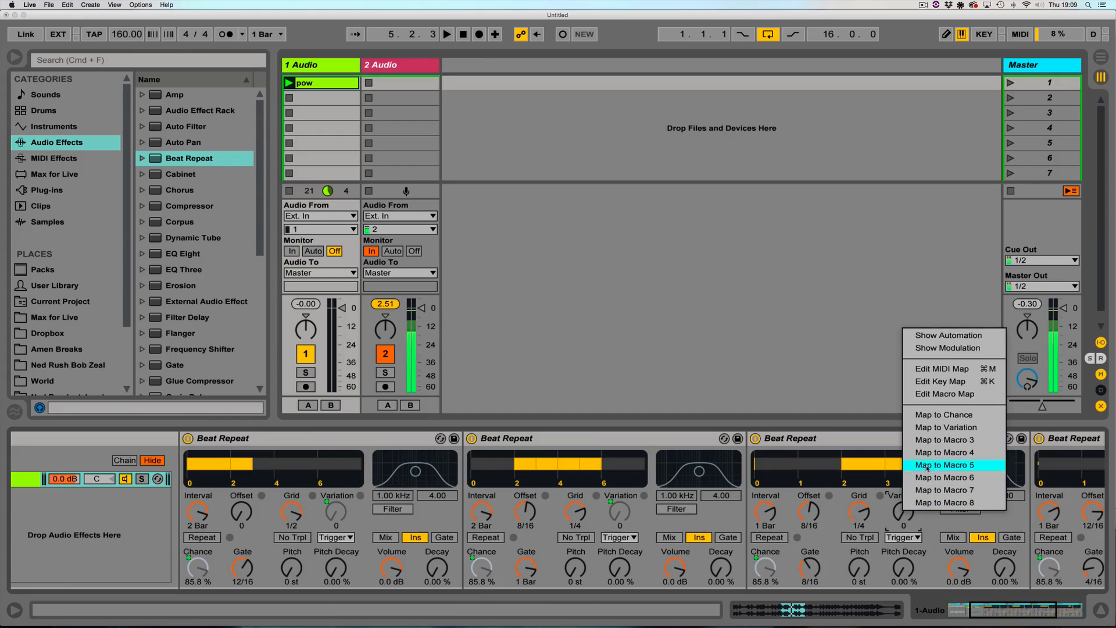
click(944, 428)
scroll(925, 515, right, 5)
right_click(923, 513)
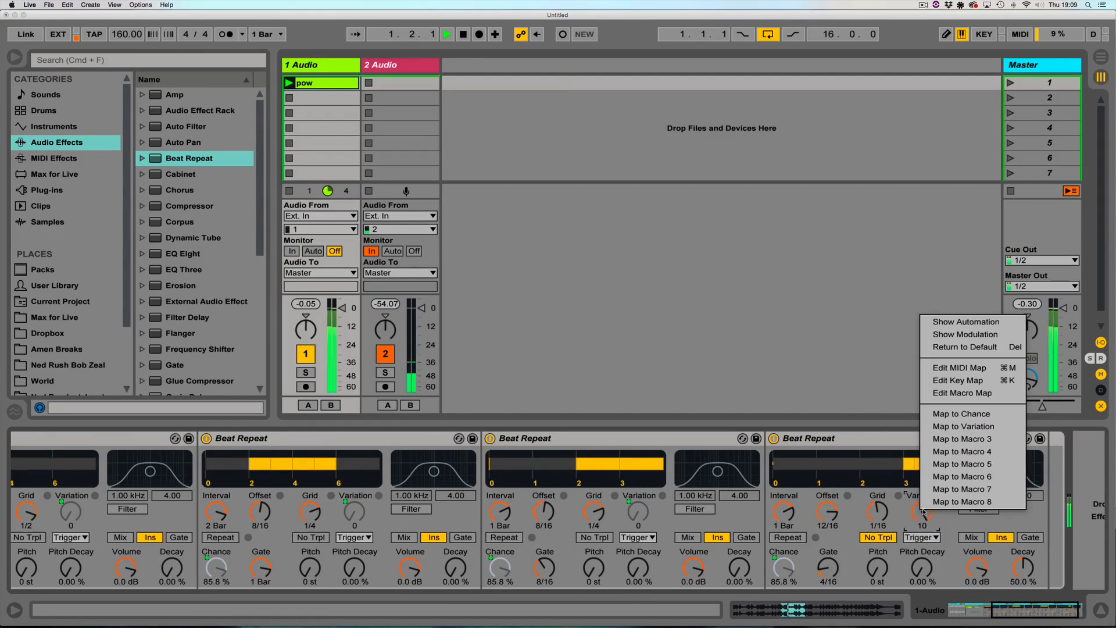
click(943, 427)
Audition the loop with the Variation macro at 10 and settle it at 6
scroll(872, 570, left, 5)
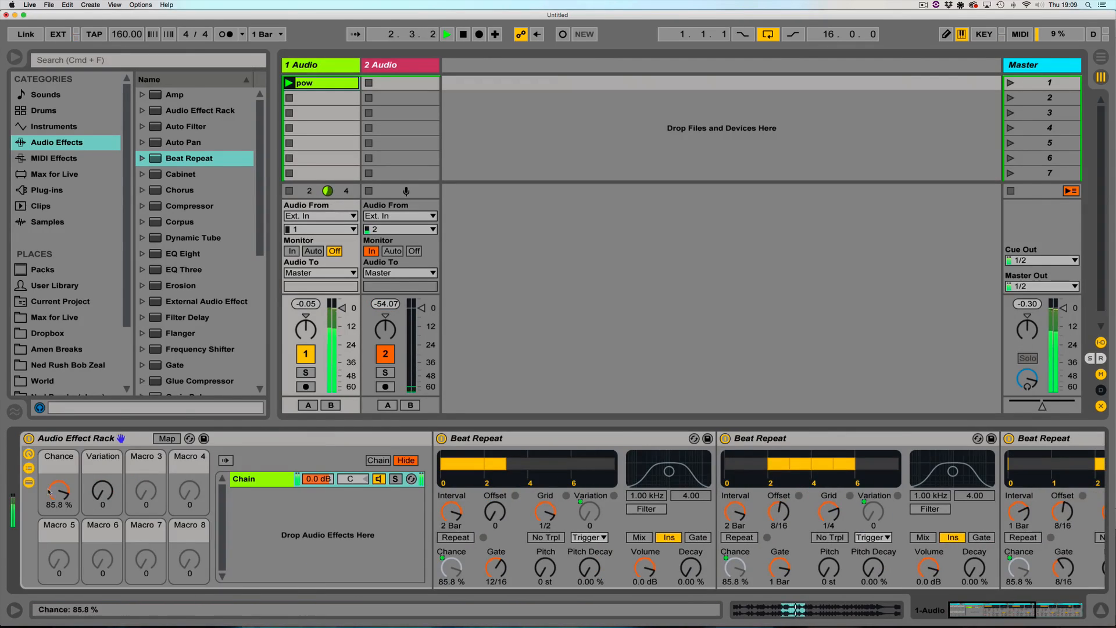
drag(102, 491, 102, 486)
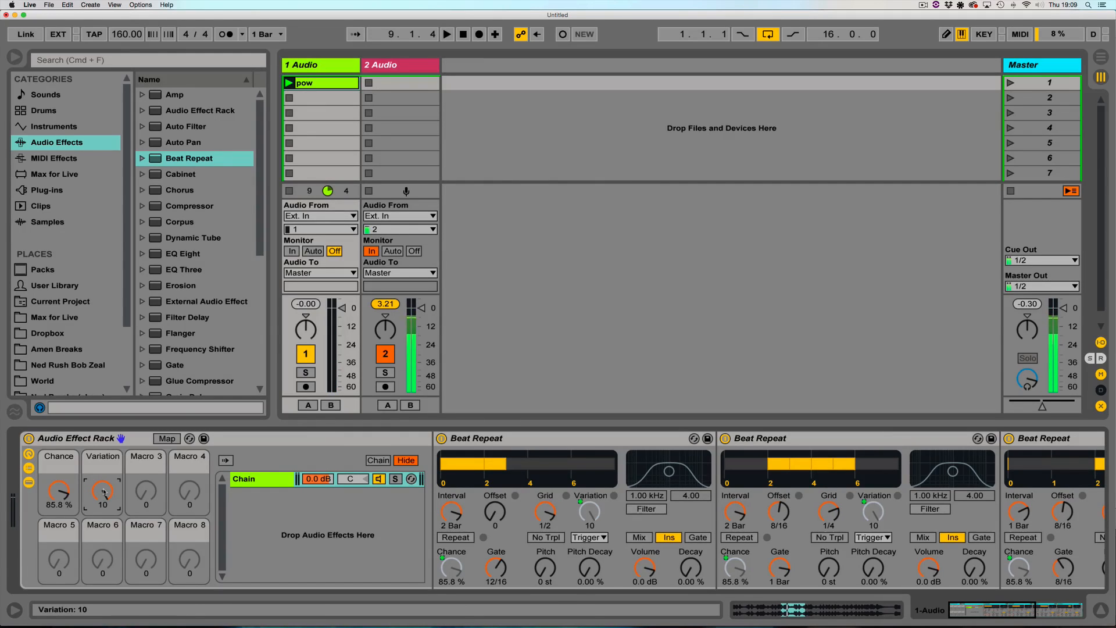
key(space)
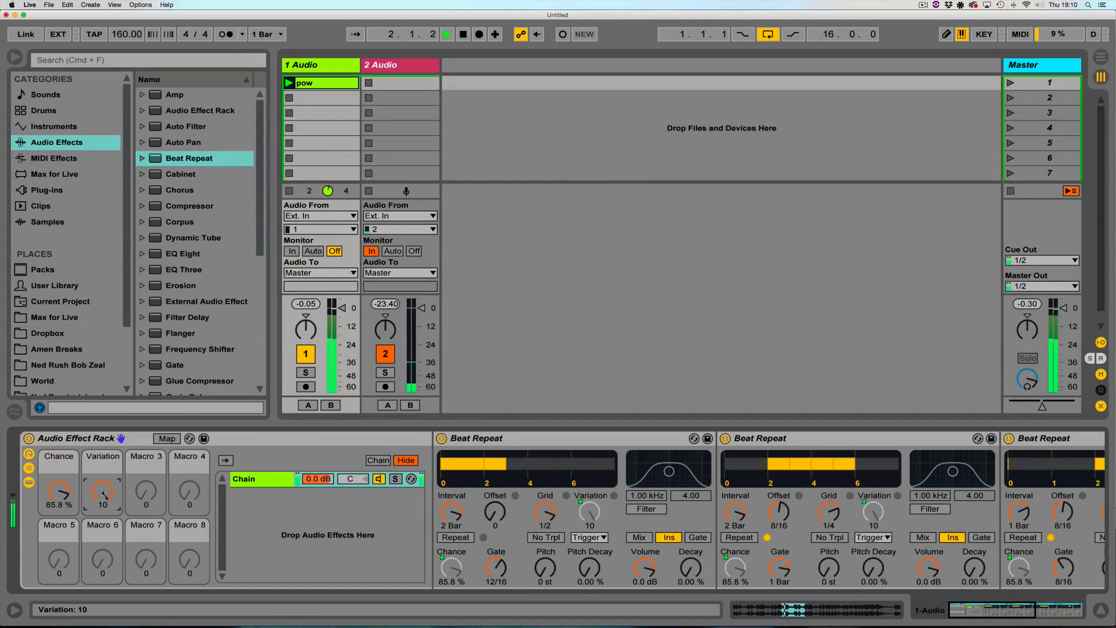
drag(103, 493, 102, 500)
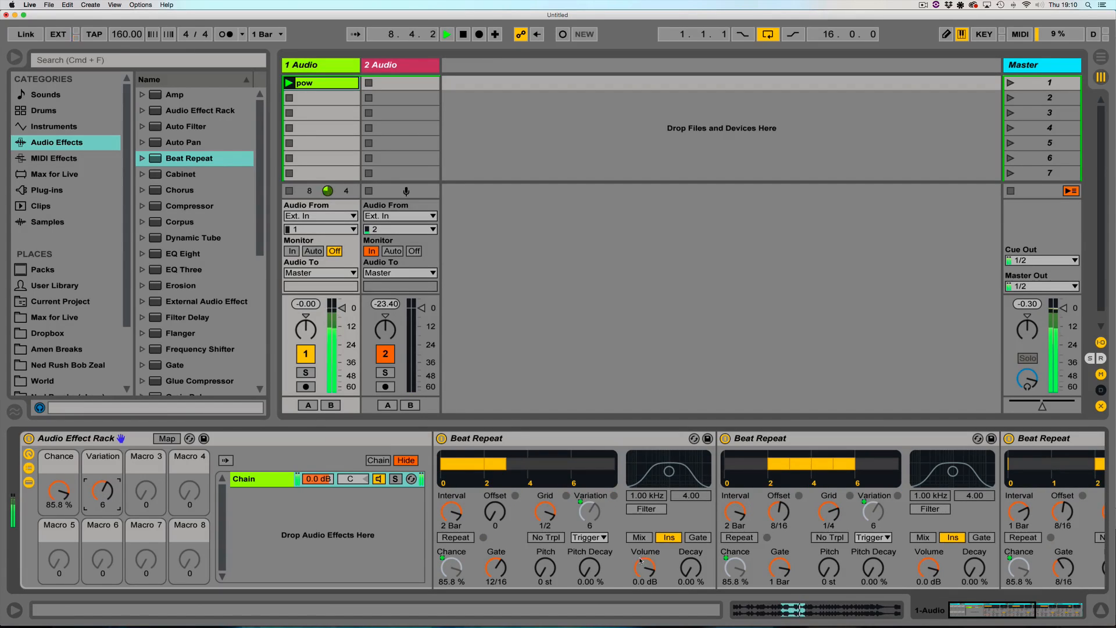
Shorten the Gate to 8/16 on the second Beat Repeat and to 3/16 on the third
drag(971, 615, 999, 613)
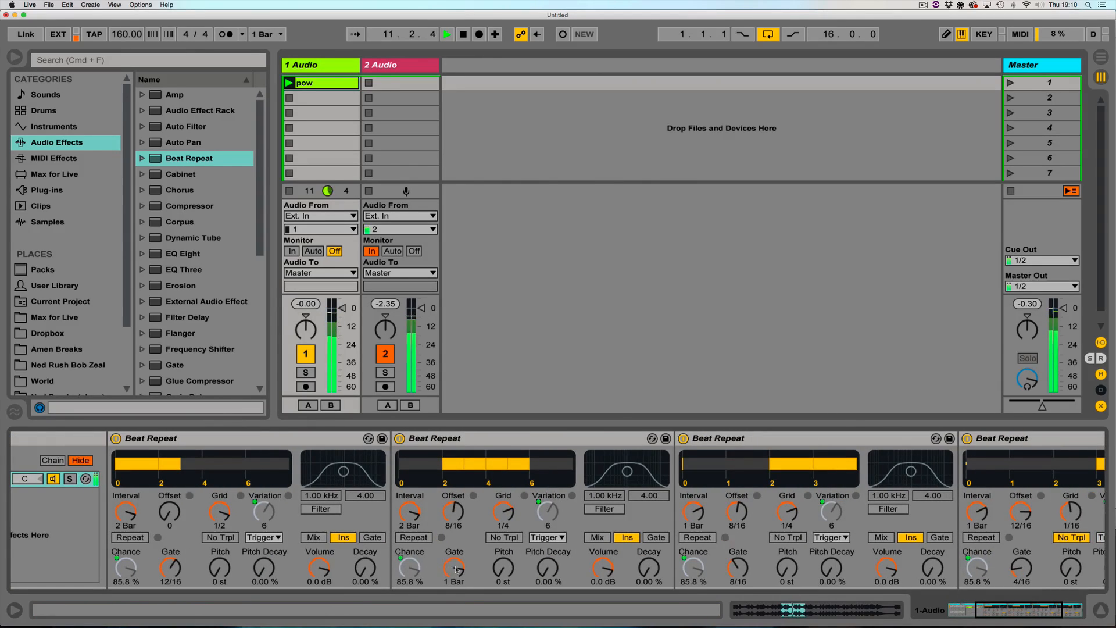
drag(457, 570, 457, 589)
drag(737, 568, 738, 579)
Try Gate lengths of 4 Bar and 1/16 on the fourth Beat Repeat, settling on Gate 4/16 and Grid 1/32
drag(997, 612, 1014, 612)
drag(819, 575, 819, 536)
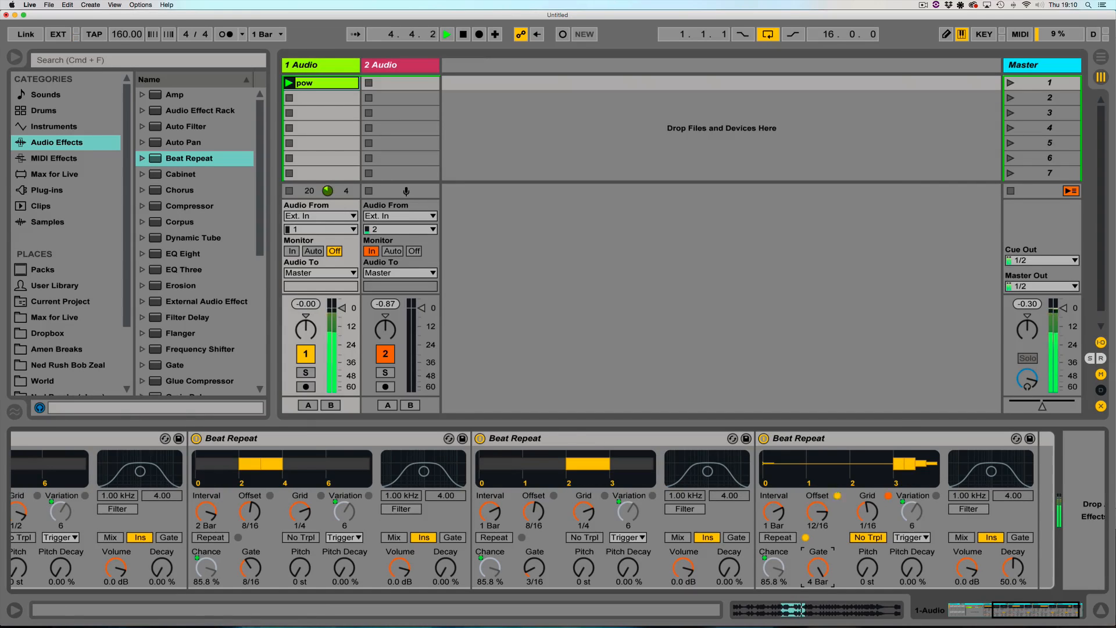
drag(819, 568, 818, 610)
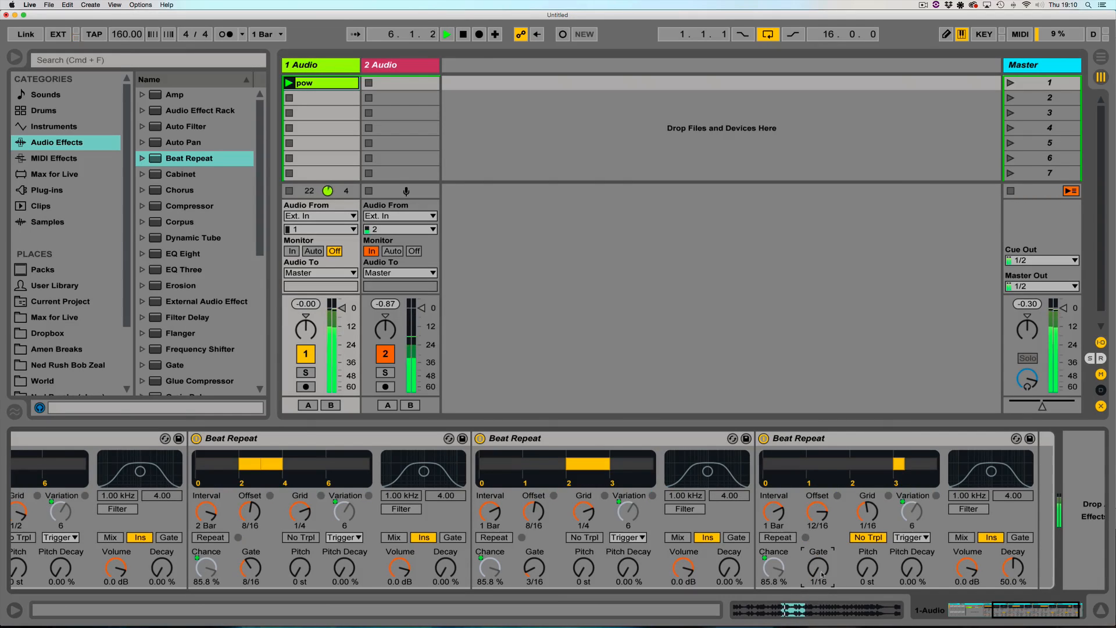
drag(813, 573, 812, 561)
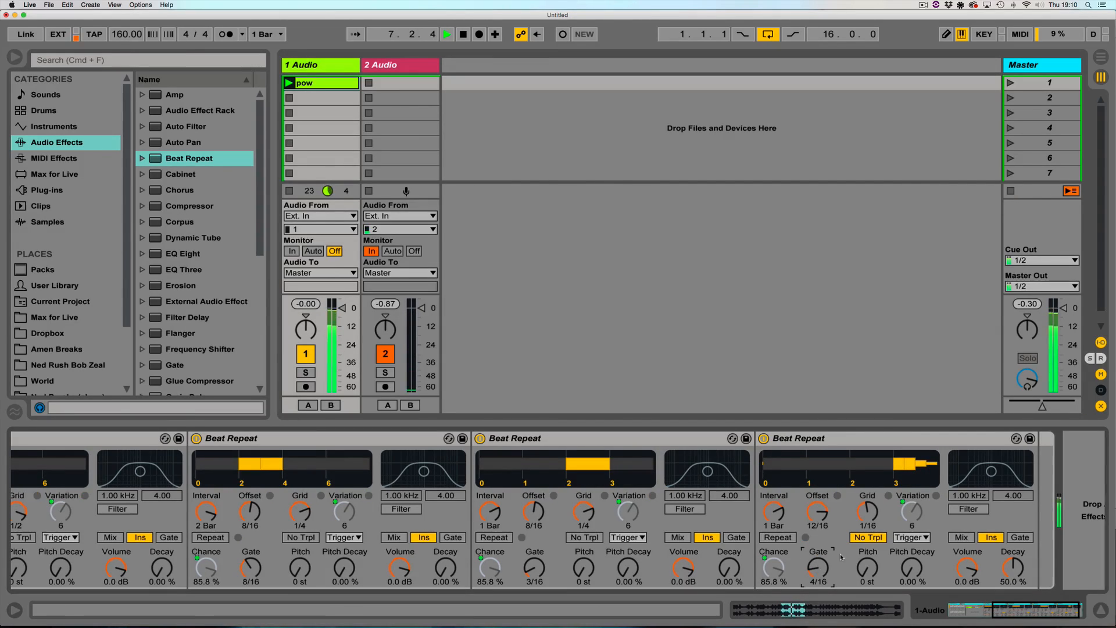
click(912, 518)
drag(868, 516, 868, 521)
Stop playback, duplicate the Beat Repeat chain inside the rack and solo the duplicate
drag(1022, 613, 975, 615)
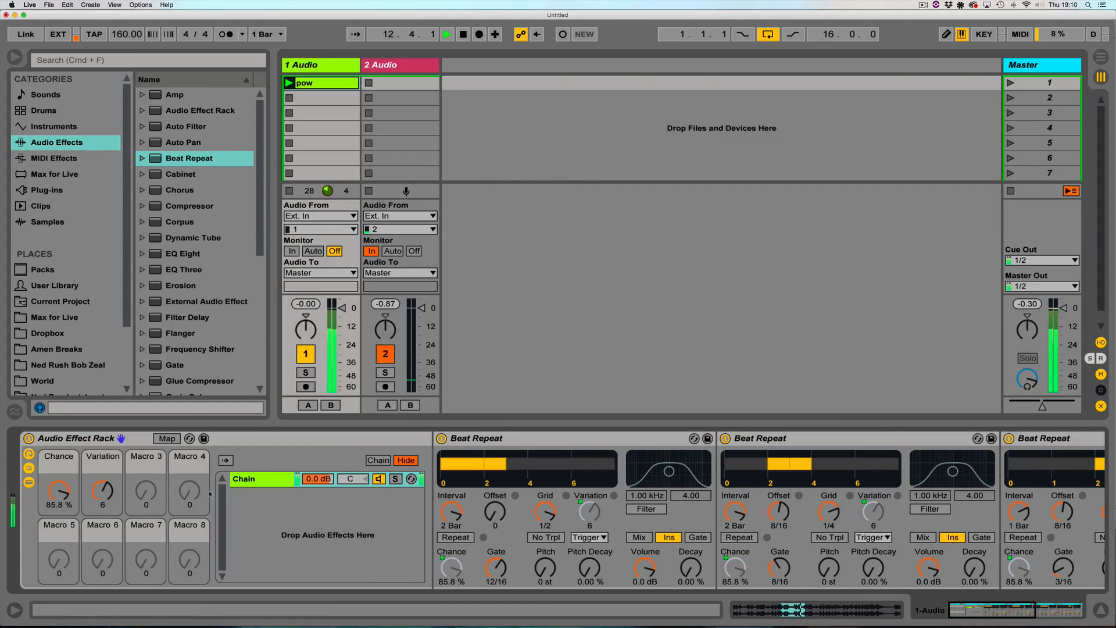
key(space)
click(257, 479)
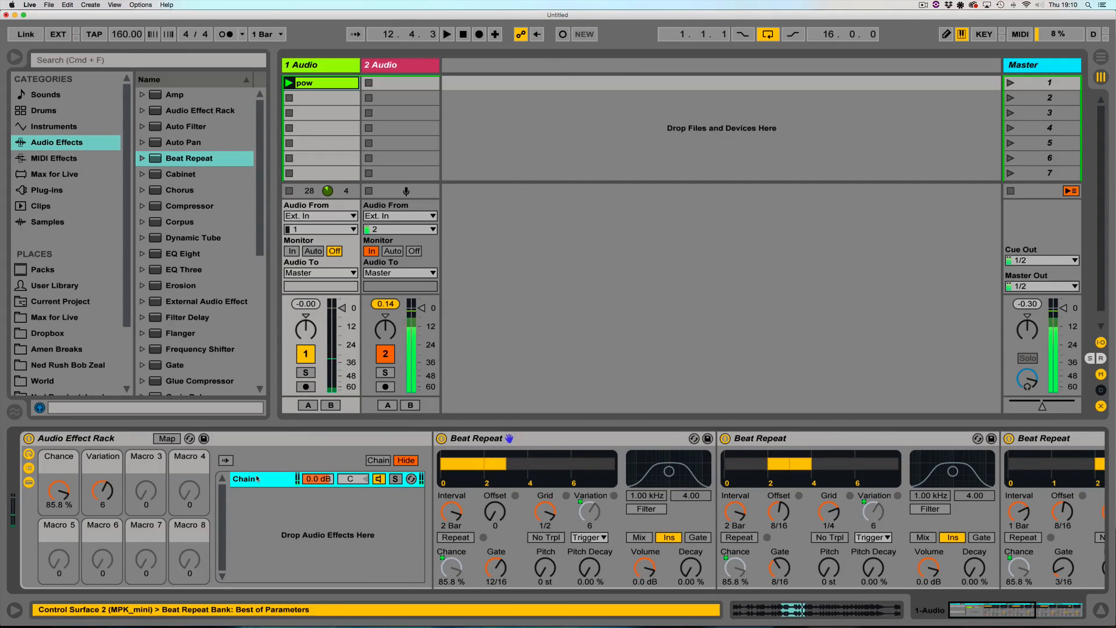
key(super+d)
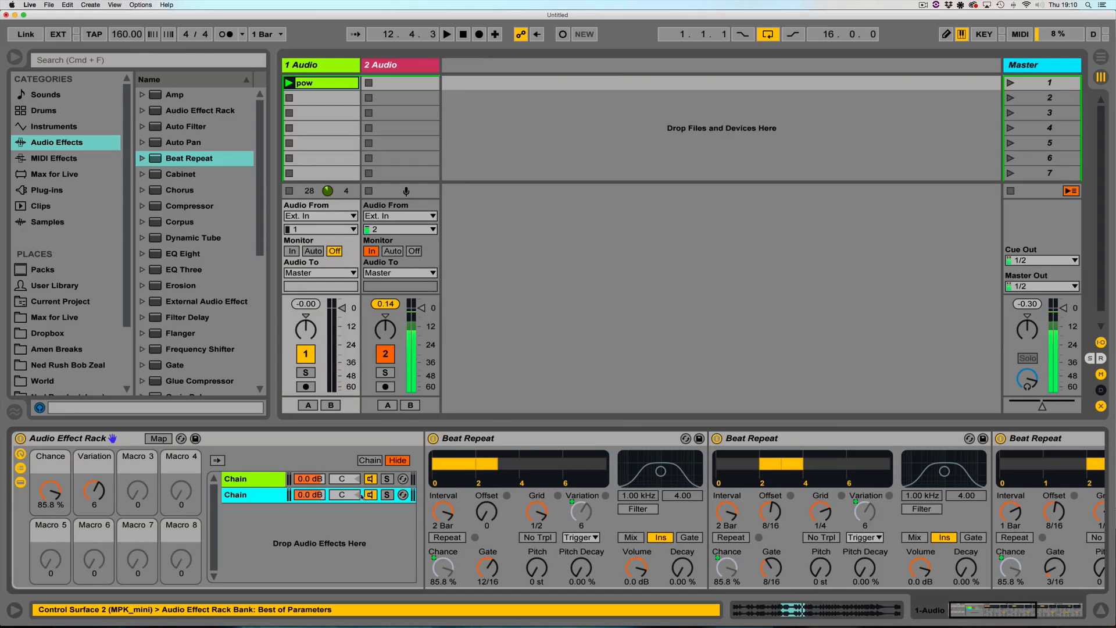
click(386, 495)
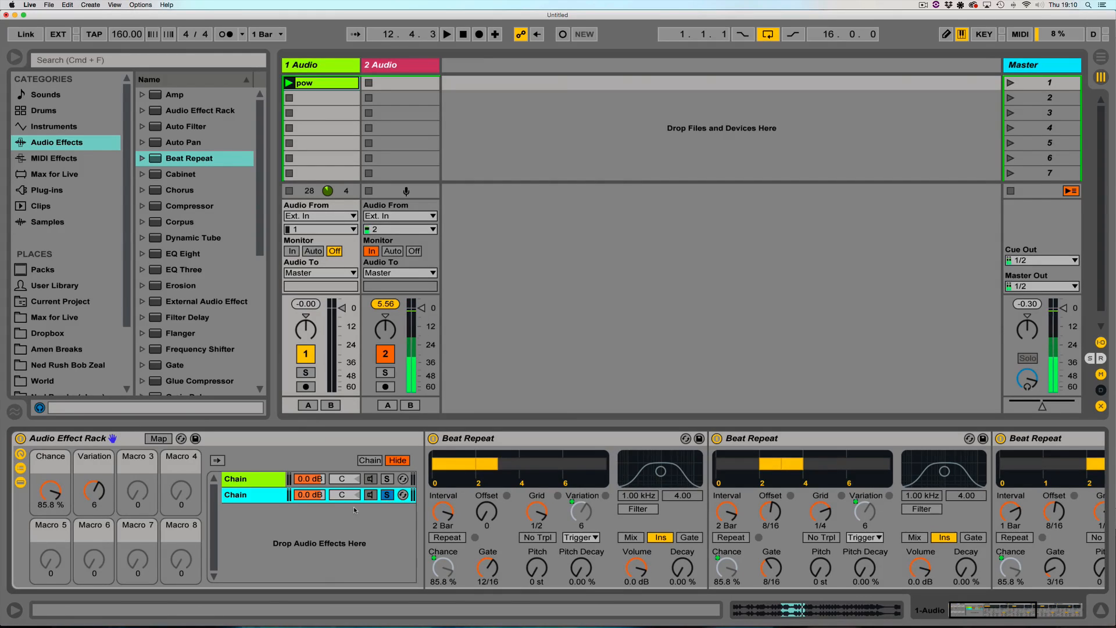
In the soloed chain, set Pitch and Pitch Decay to -7 st/32.5 %, -8 st/11.9 % and -3 st/19.0 % on Beat Repeats one, two and four
key(space)
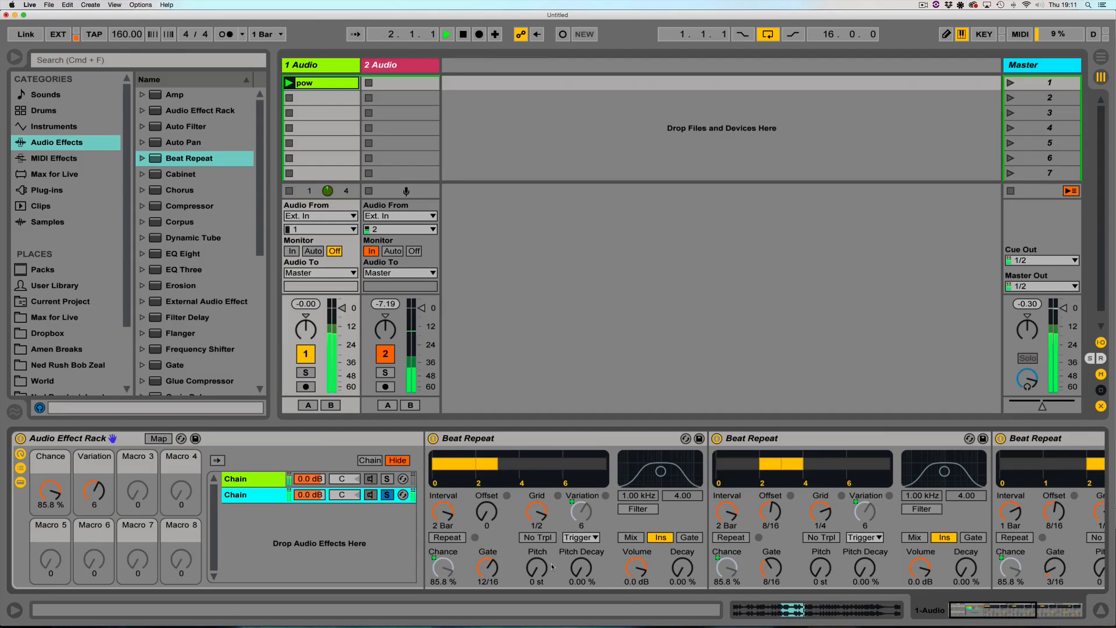
drag(573, 575, 537, 587)
drag(821, 577, 885, 550)
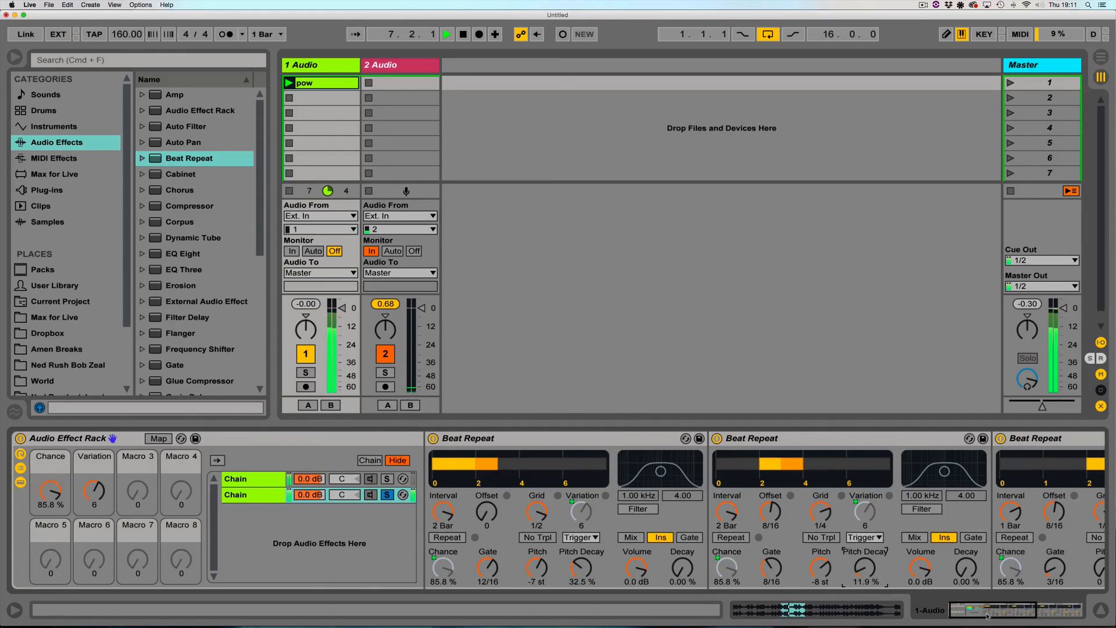
drag(987, 617, 1018, 618)
drag(1051, 585, 1010, 563)
Set the Offset to 15/16 on all four Beat Repeats in the soloed duplicate chain while auditioning
mouse_move(1006, 605)
mouse_down()
mouse_move(1026, 609)
mouse_move(1013, 610)
mouse_up()
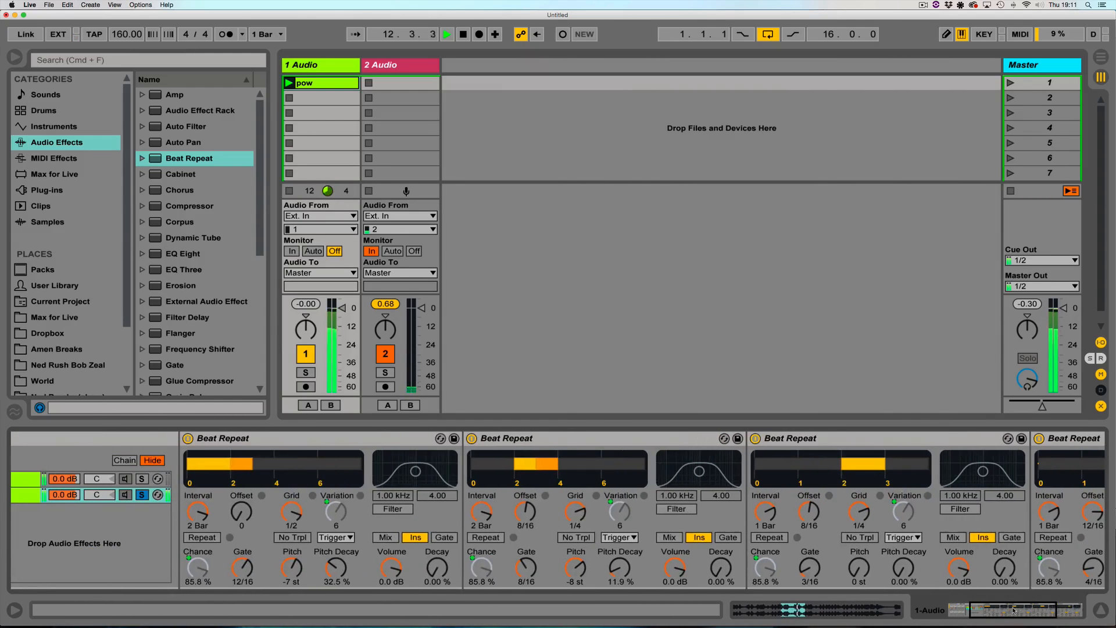
drag(1001, 610, 992, 613)
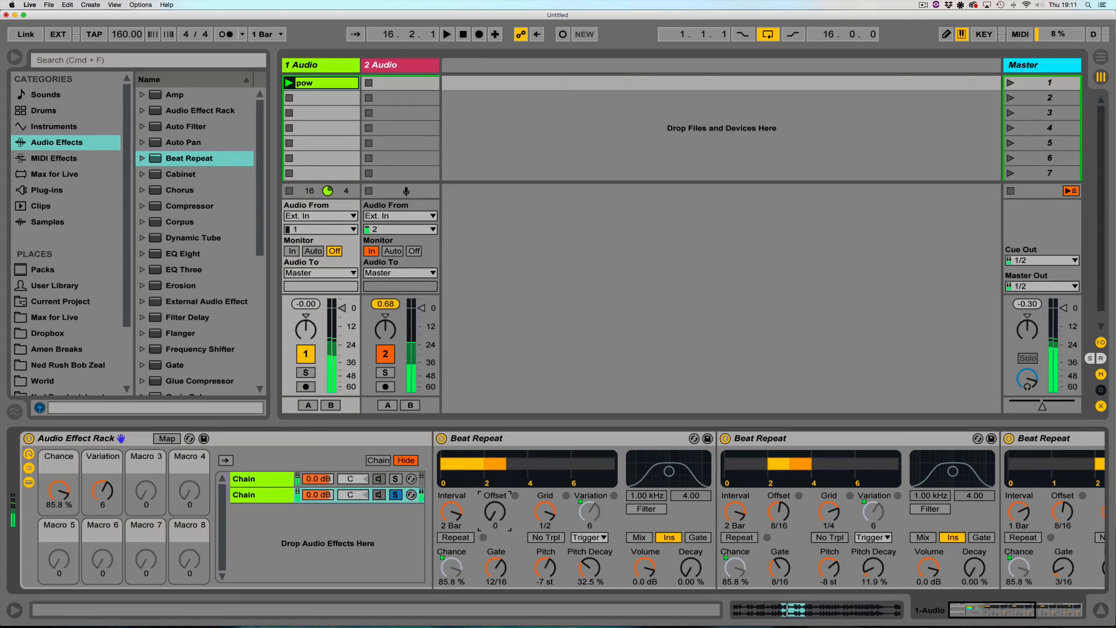
drag(495, 512, 496, 486)
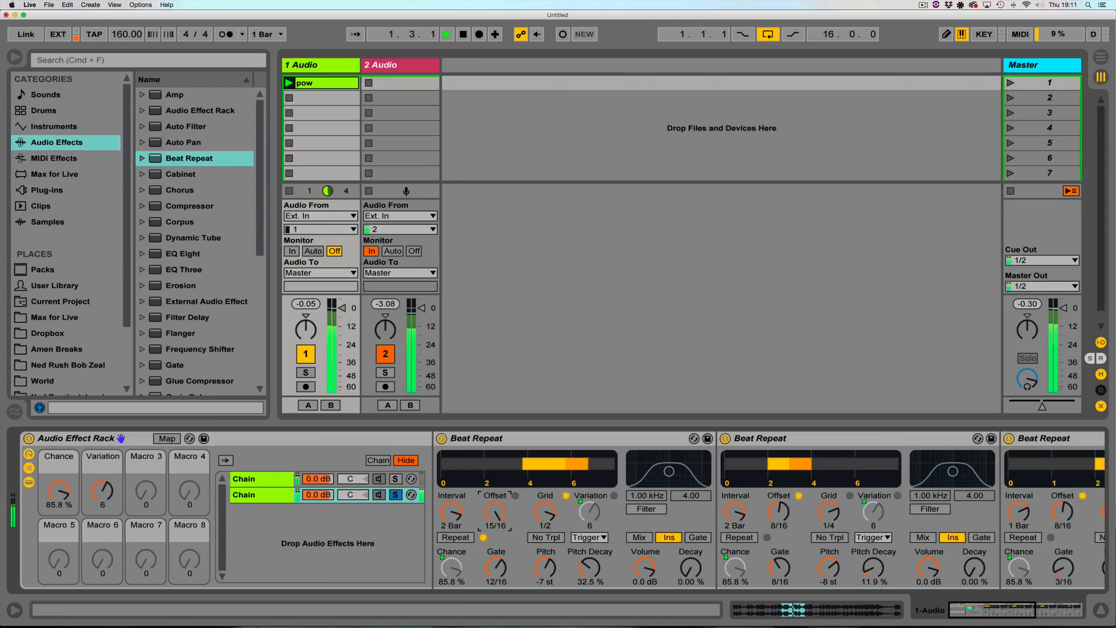
drag(781, 518, 781, 503)
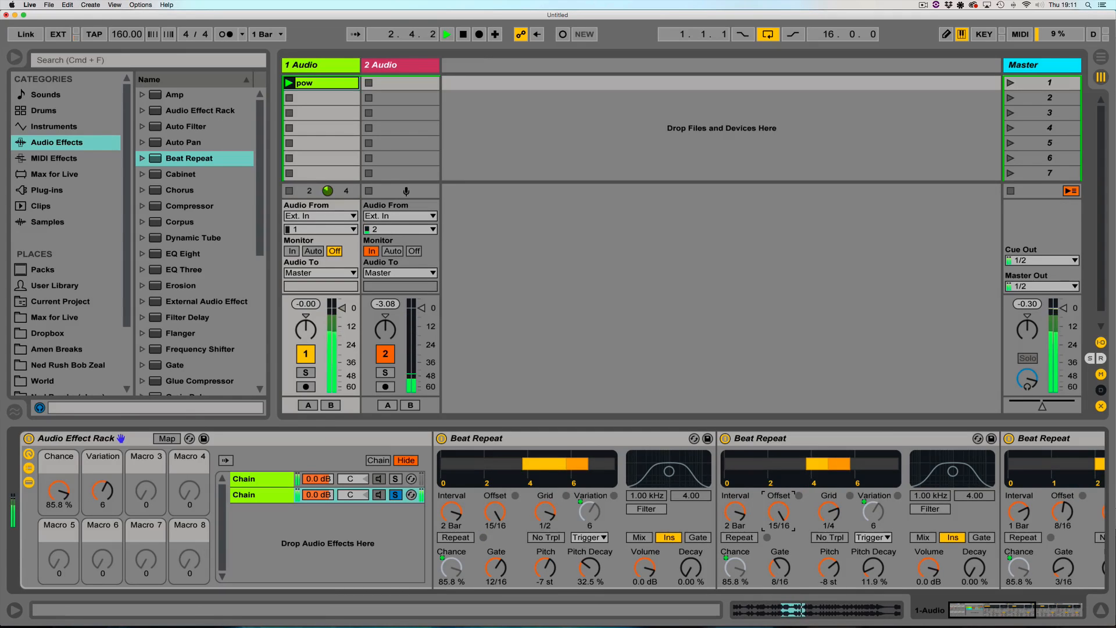
scroll(830, 527, right, 5)
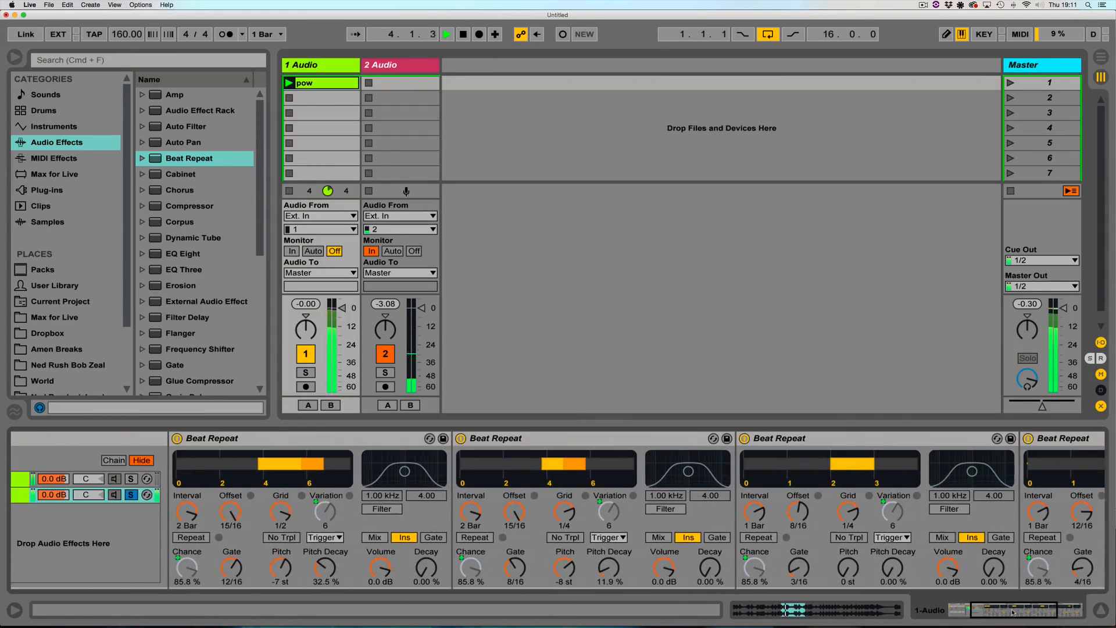
drag(788, 515, 789, 500)
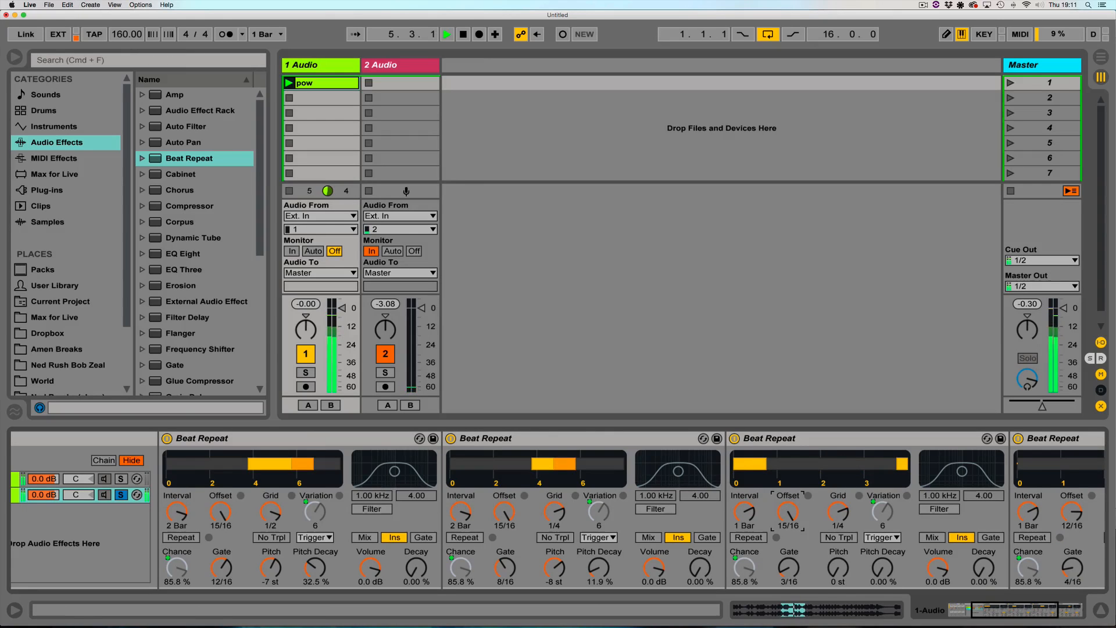
drag(997, 618, 1019, 618)
drag(807, 514, 807, 502)
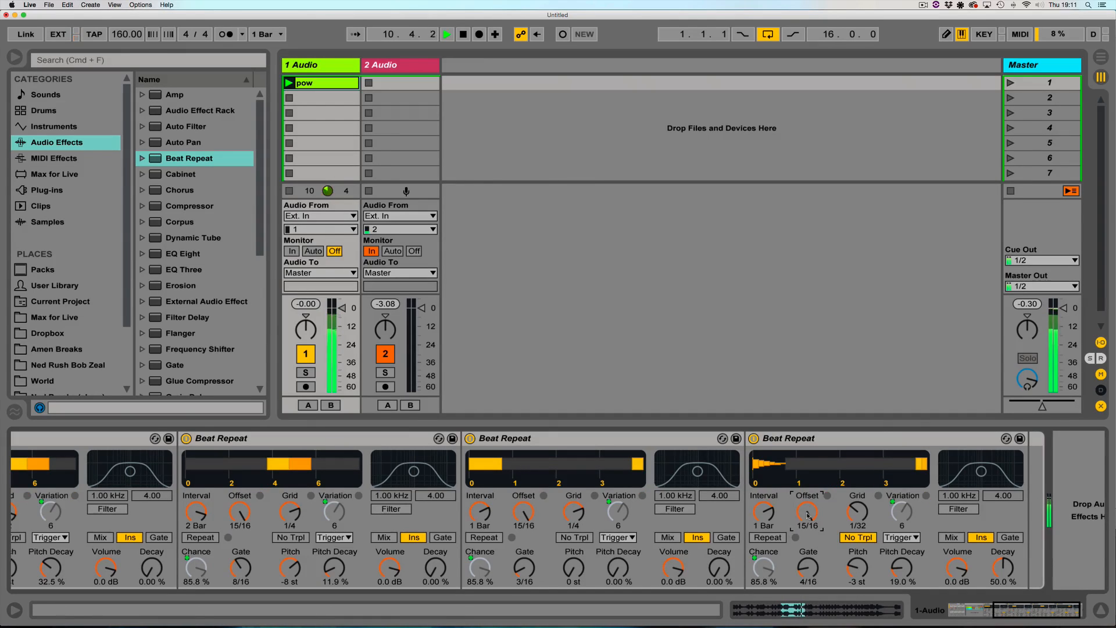
Set the Offset to 0, 8/16, 12/16 and 12/16 on Beat Repeats one to four in the soloed chain while auditioning
drag(807, 515, 807, 529)
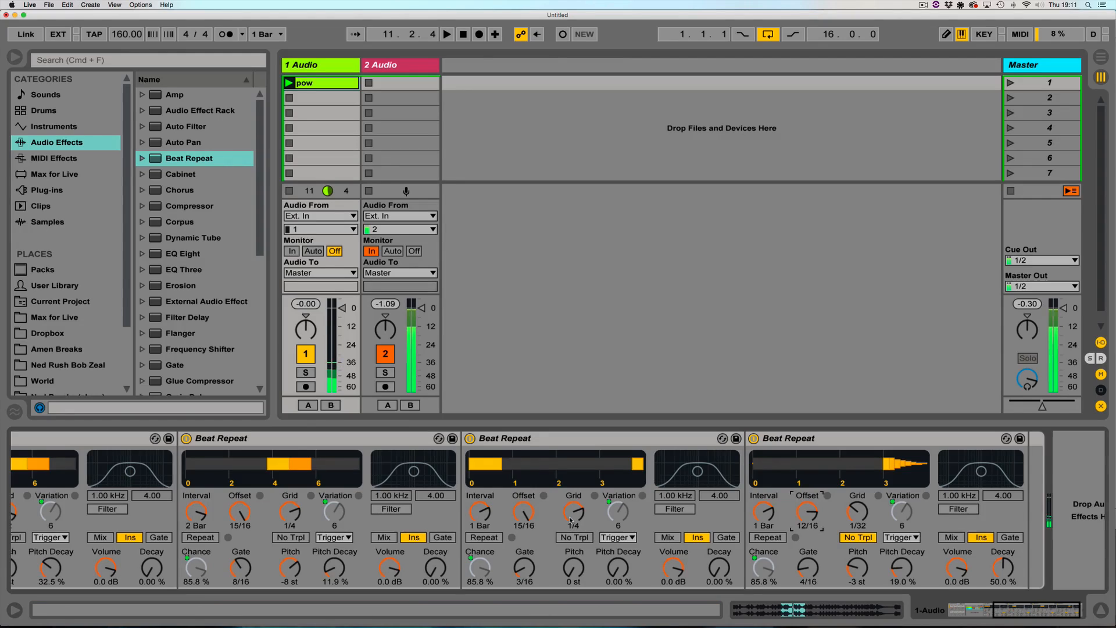
drag(570, 520, 571, 540)
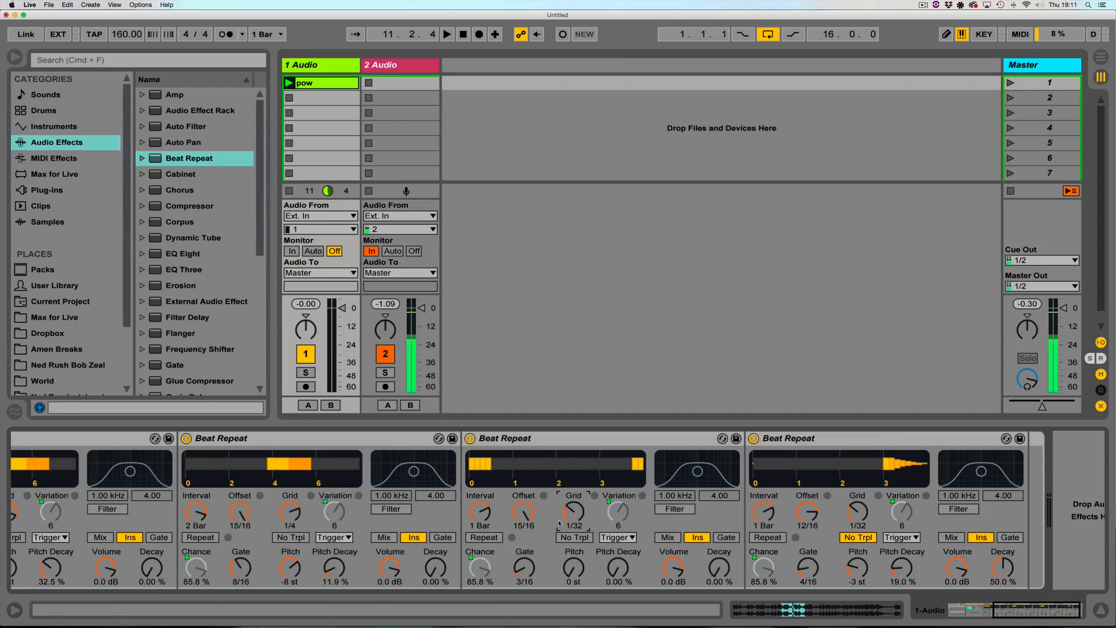
key(super+z)
drag(538, 508, 530, 523)
key(space)
drag(1020, 605, 988, 607)
drag(627, 512, 627, 535)
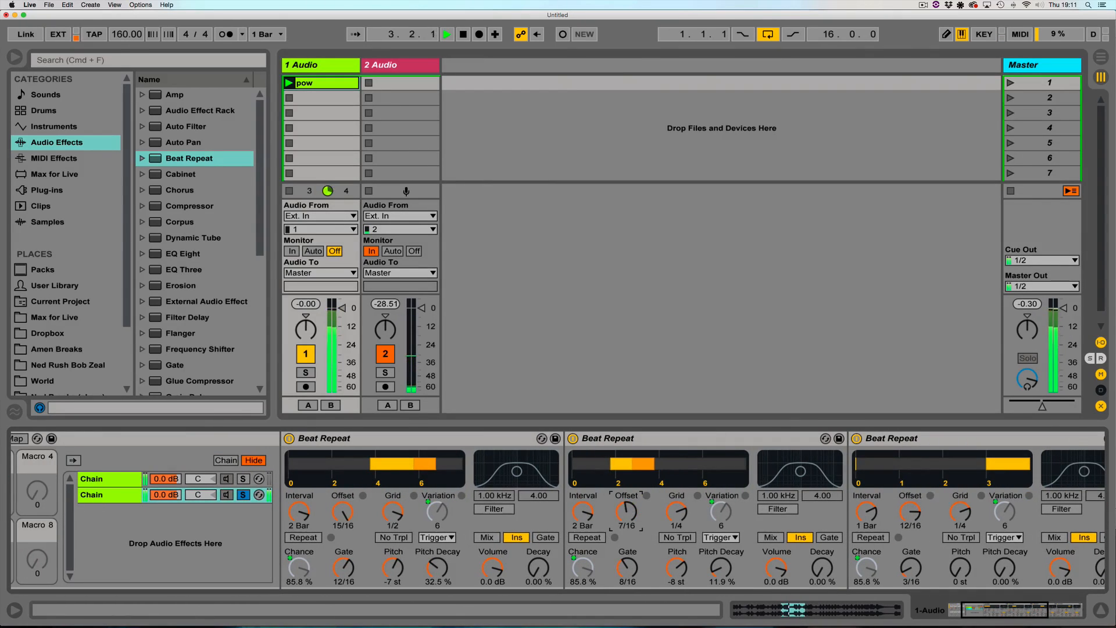
drag(341, 514, 341, 561)
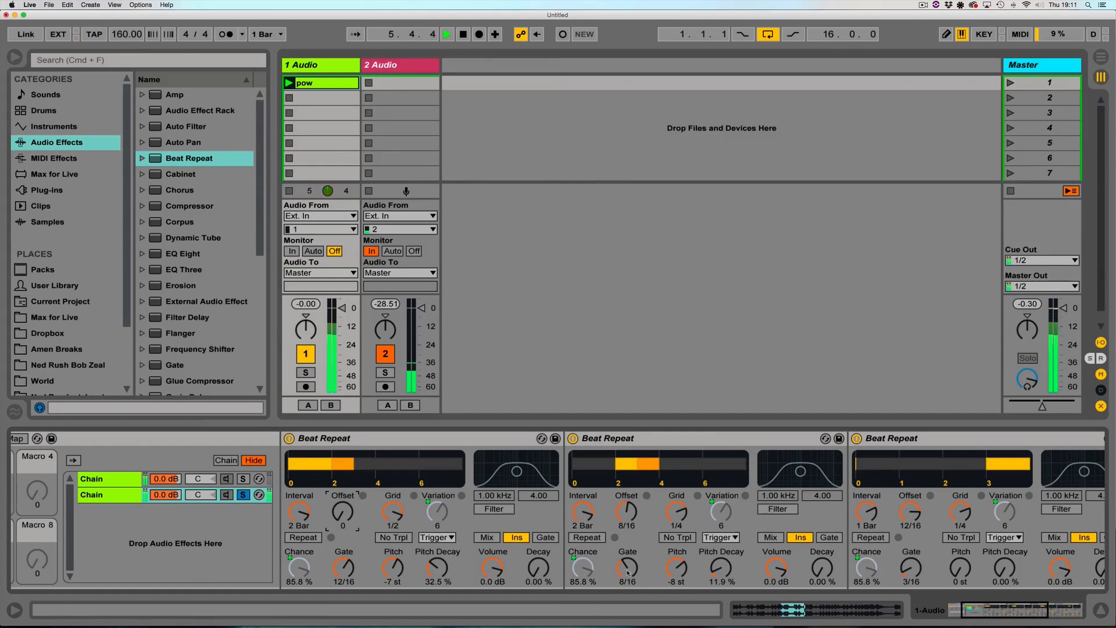
Set the second Beat Repeat's Gate to 12/16 and the Grids of Beat Repeats one to three to 1/6, 1/16 and 1/24
drag(627, 567, 627, 550)
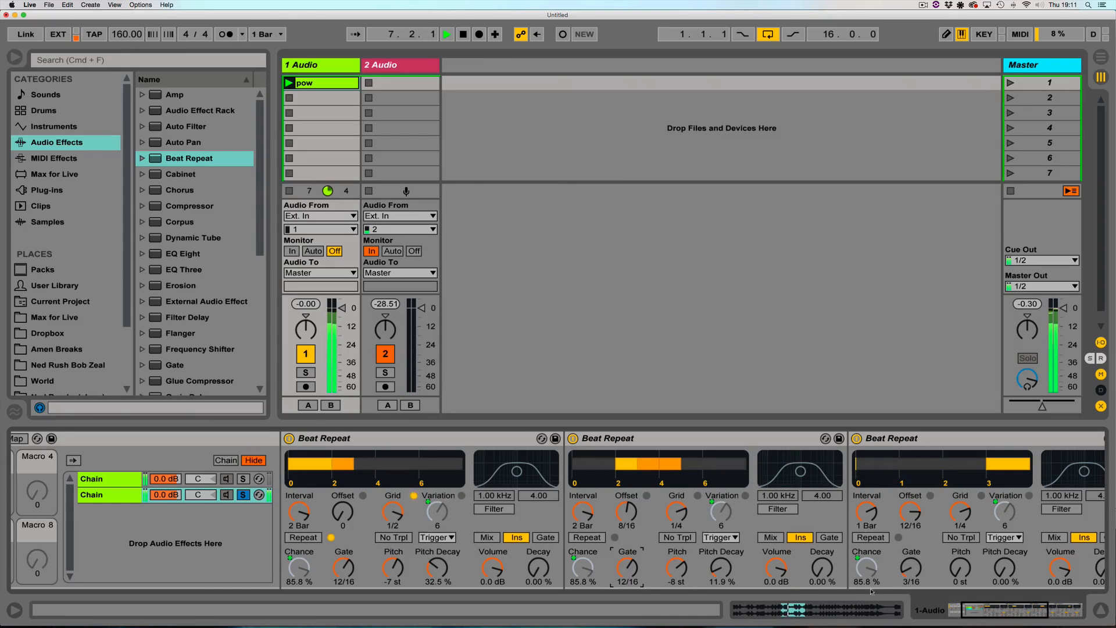
drag(984, 611, 1002, 612)
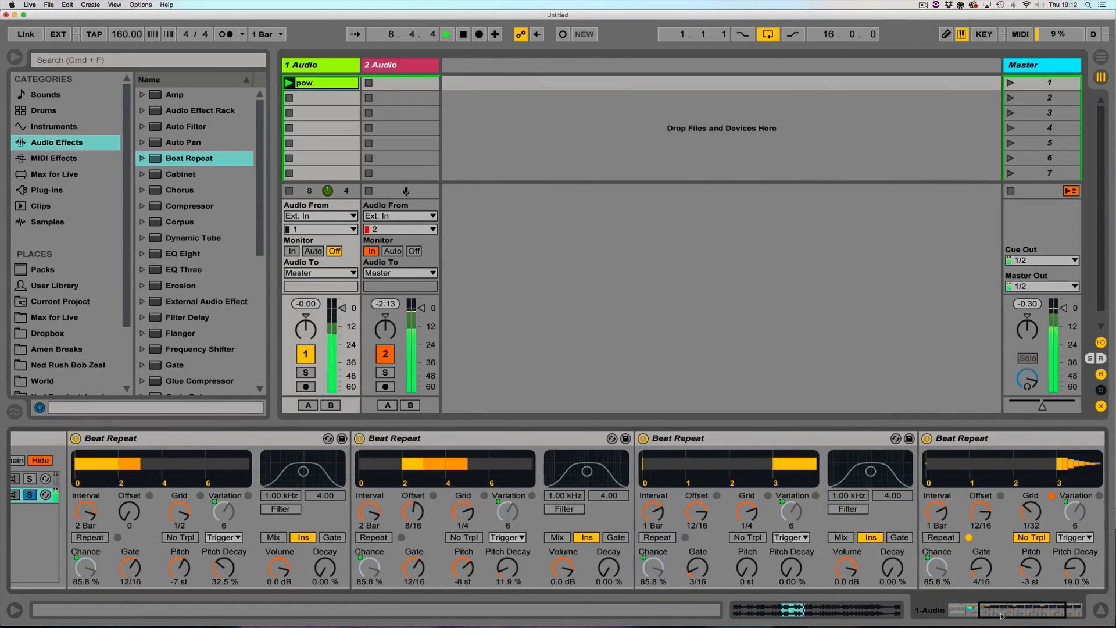
click(930, 552)
drag(1005, 613, 1011, 614)
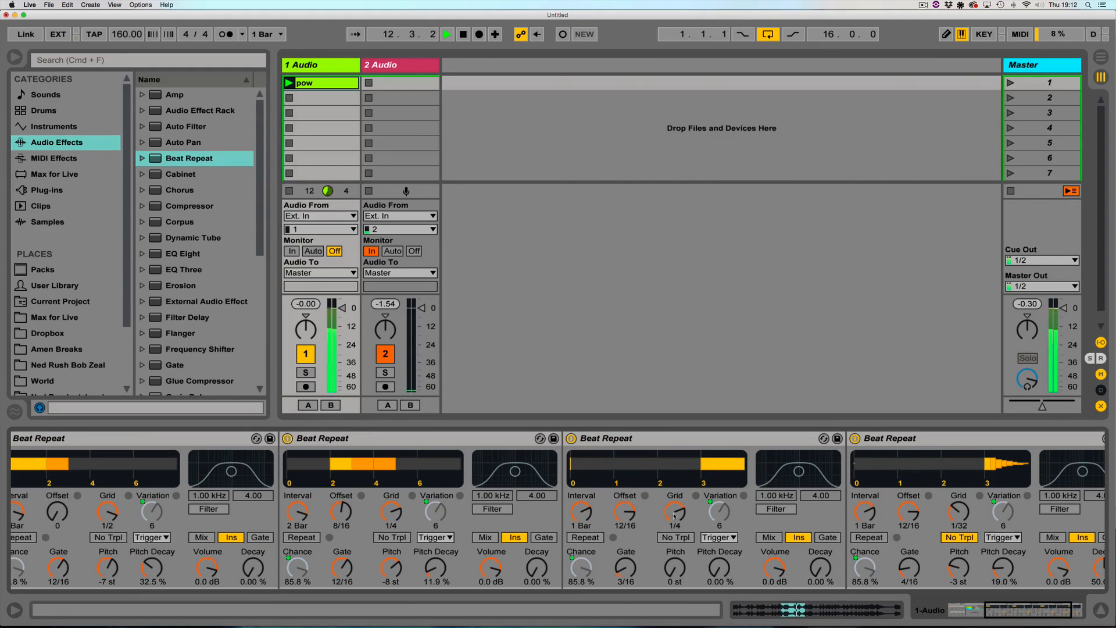
drag(674, 516, 675, 540)
drag(391, 514, 391, 535)
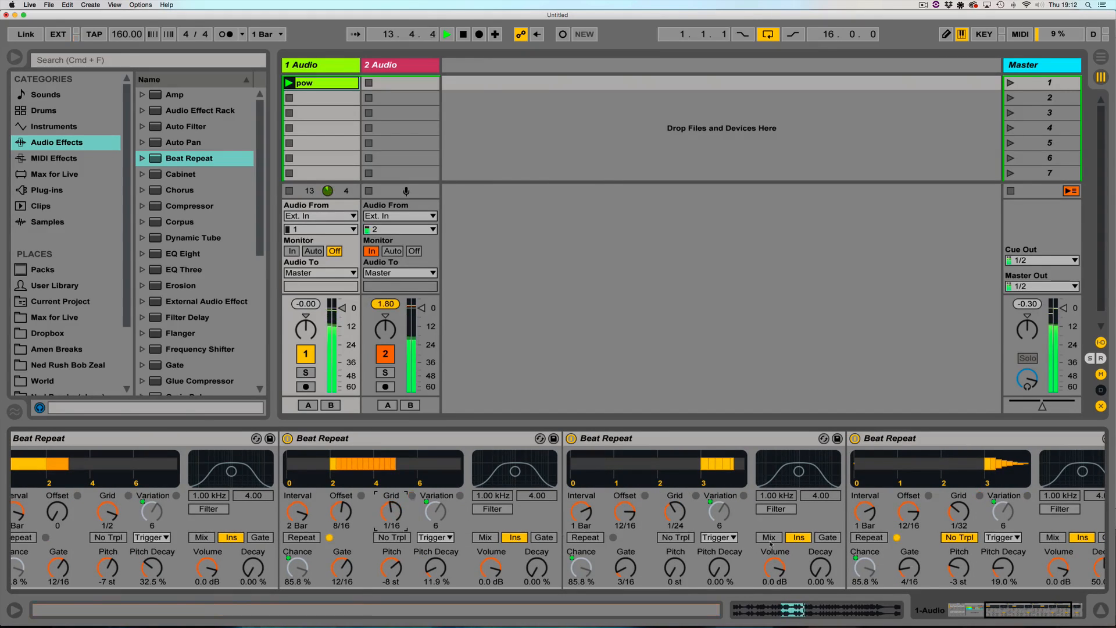
drag(1015, 611, 993, 611)
drag(383, 513, 382, 523)
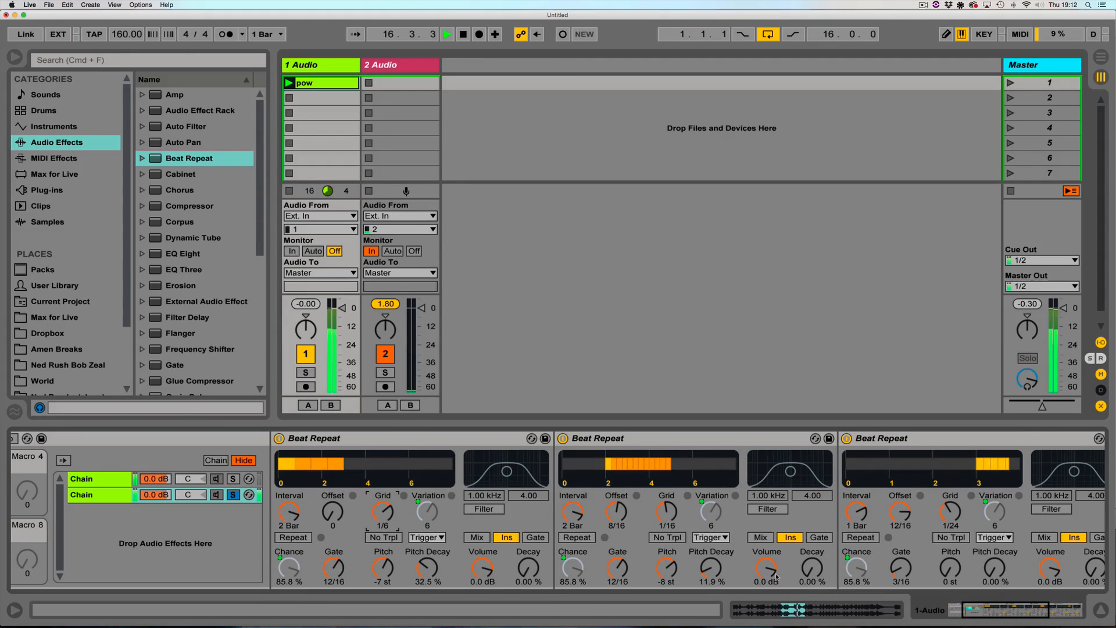
Reset Pitch to 0 st and Pitch Decay to 0.00 % on the first two Beat Repeats
drag(384, 569, 384, 599)
drag(427, 568, 427, 593)
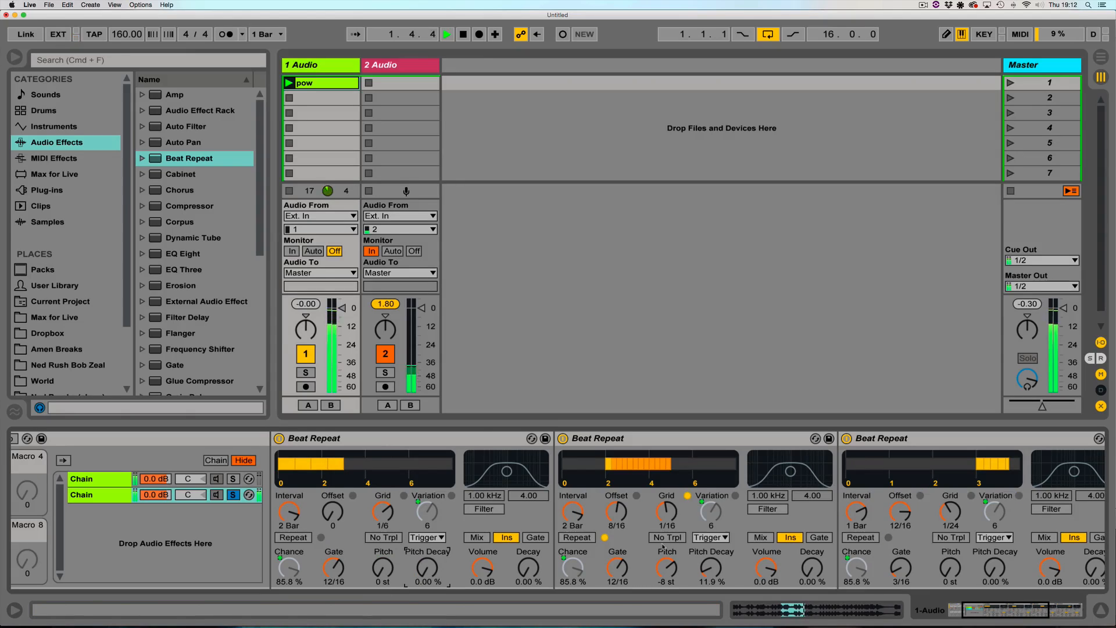
drag(667, 569, 667, 601)
drag(702, 568, 702, 599)
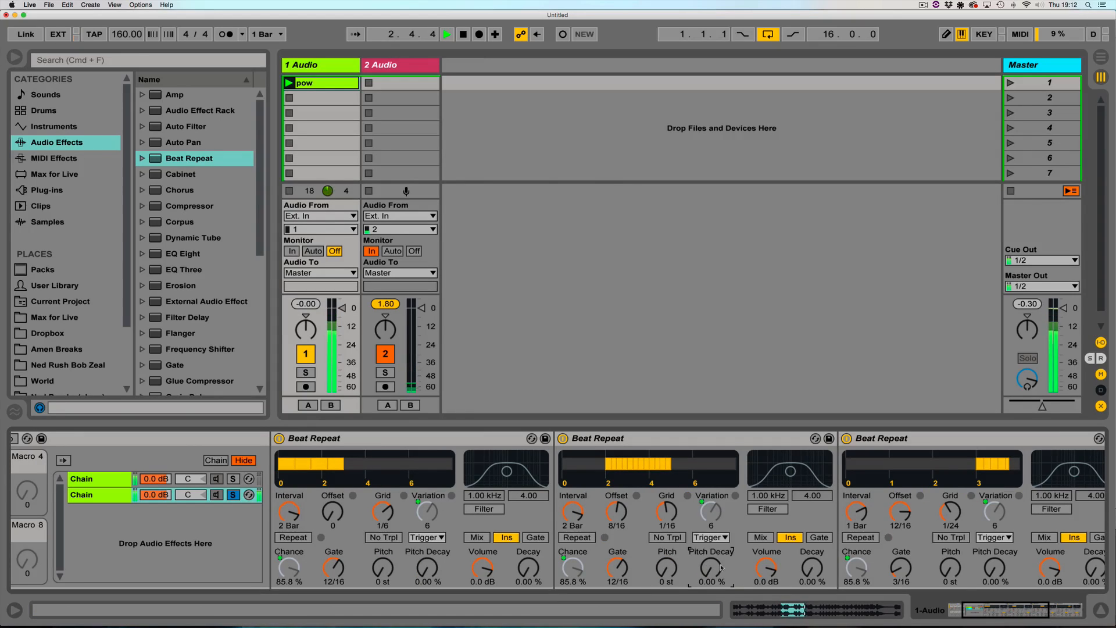
On the fourth Beat Repeat, set Pitch to 0 st, Pitch Decay to 8.73 % and Decay to 57.9 %, and stop playback
click(992, 620)
drag(823, 571, 871, 583)
mouse_move(1024, 612)
mouse_down()
mouse_move(1000, 617)
mouse_move(1038, 613)
mouse_up()
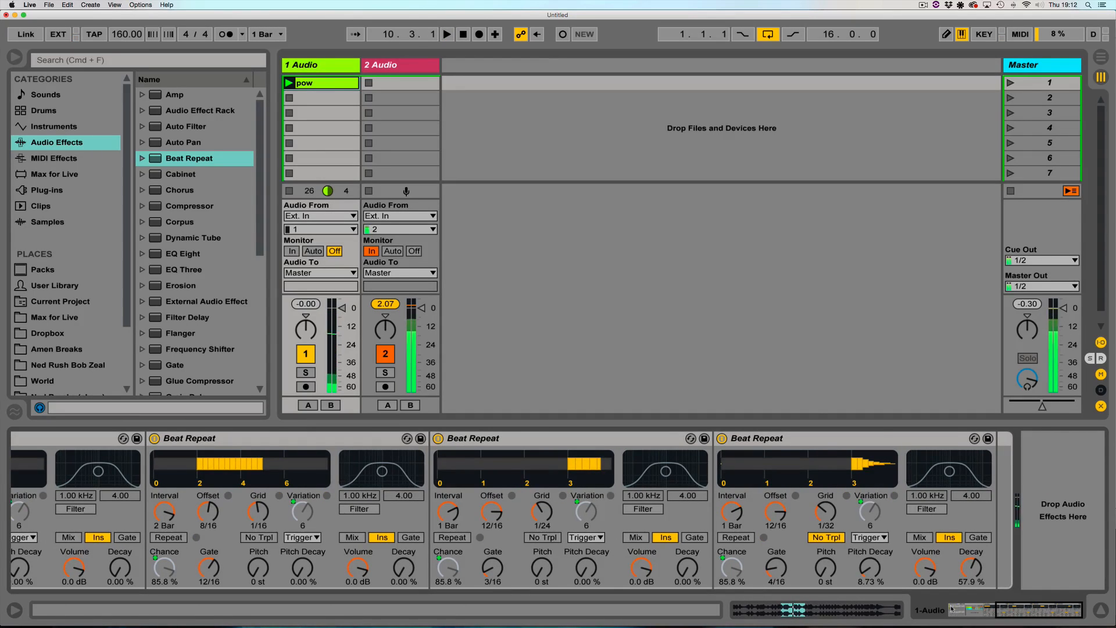
Reverse the order of the four Beat Repeats in the soloed chain and audition the new sequence
drag(1040, 613, 1000, 611)
click(953, 455)
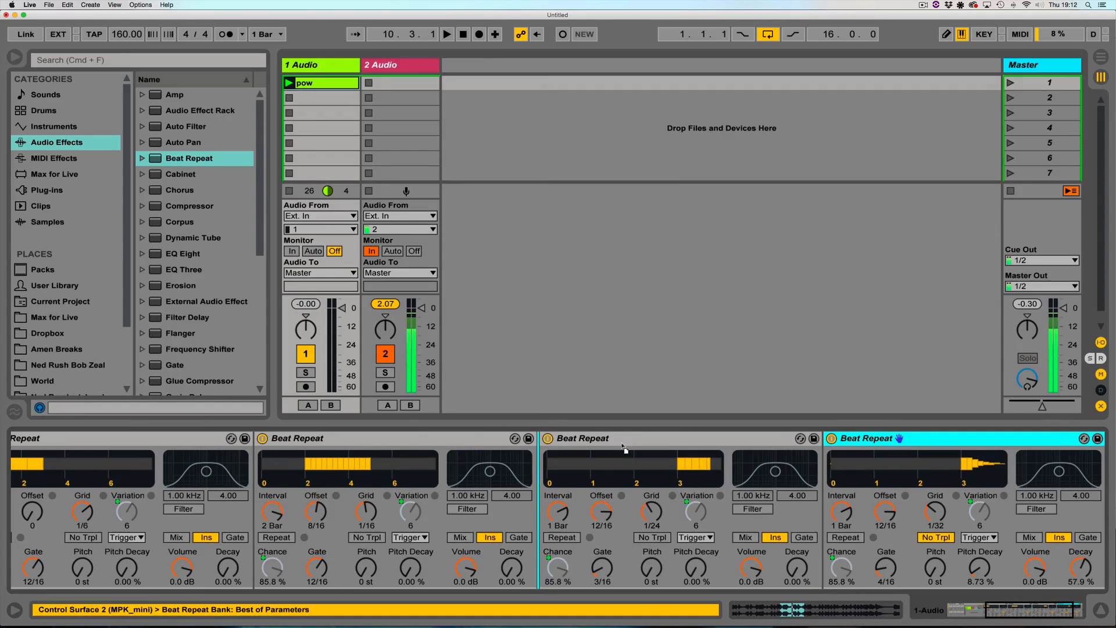
scroll(88, 456, left, 4)
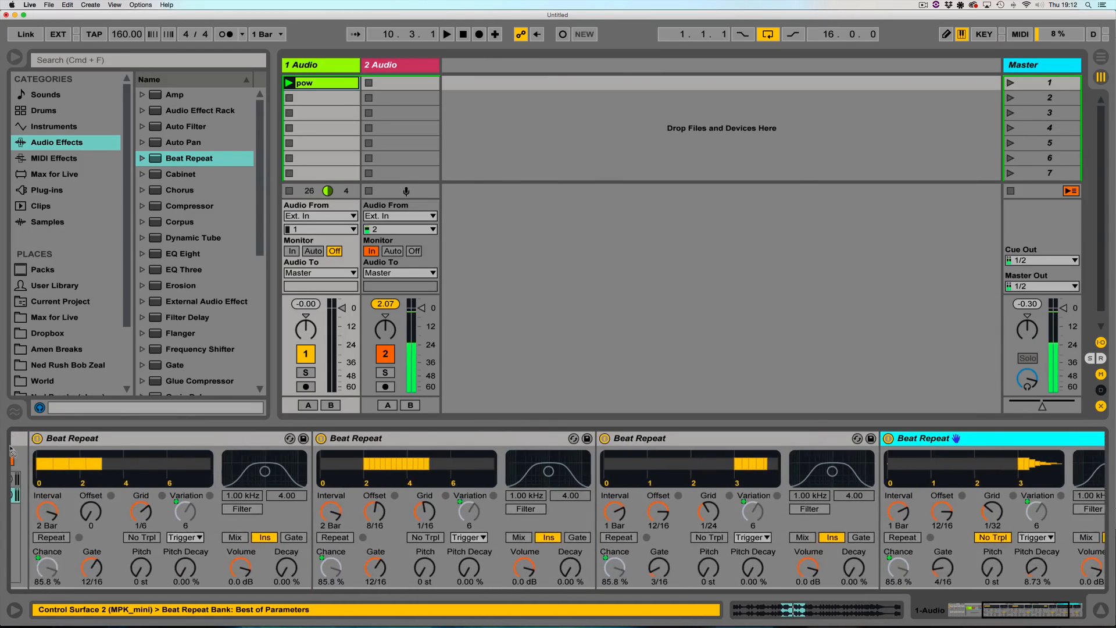
drag(98, 456, 97, 456)
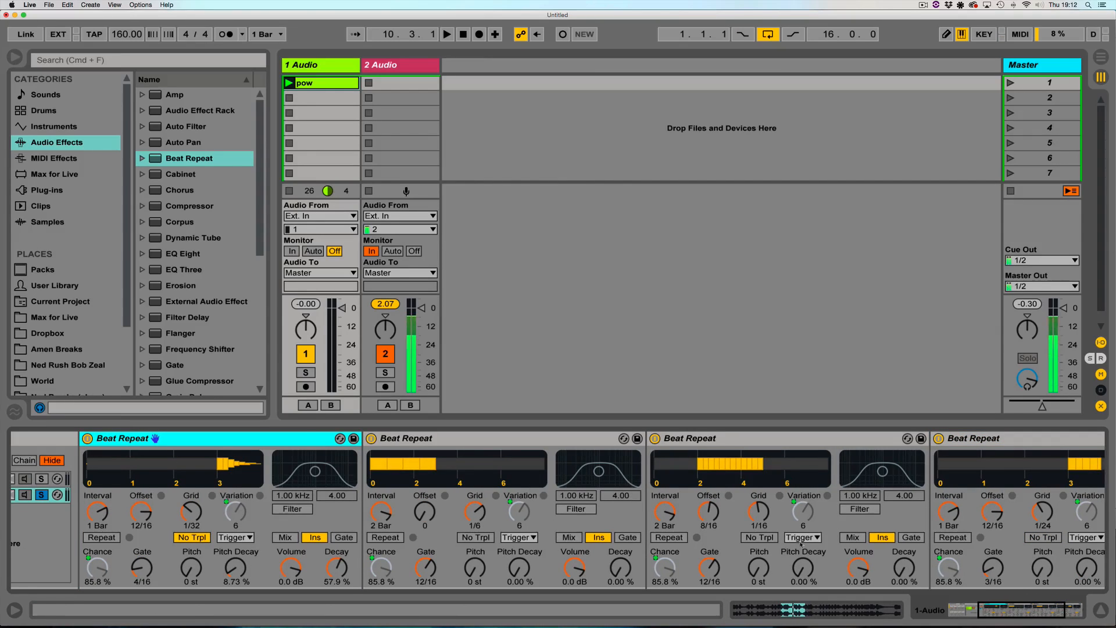
click(1022, 461)
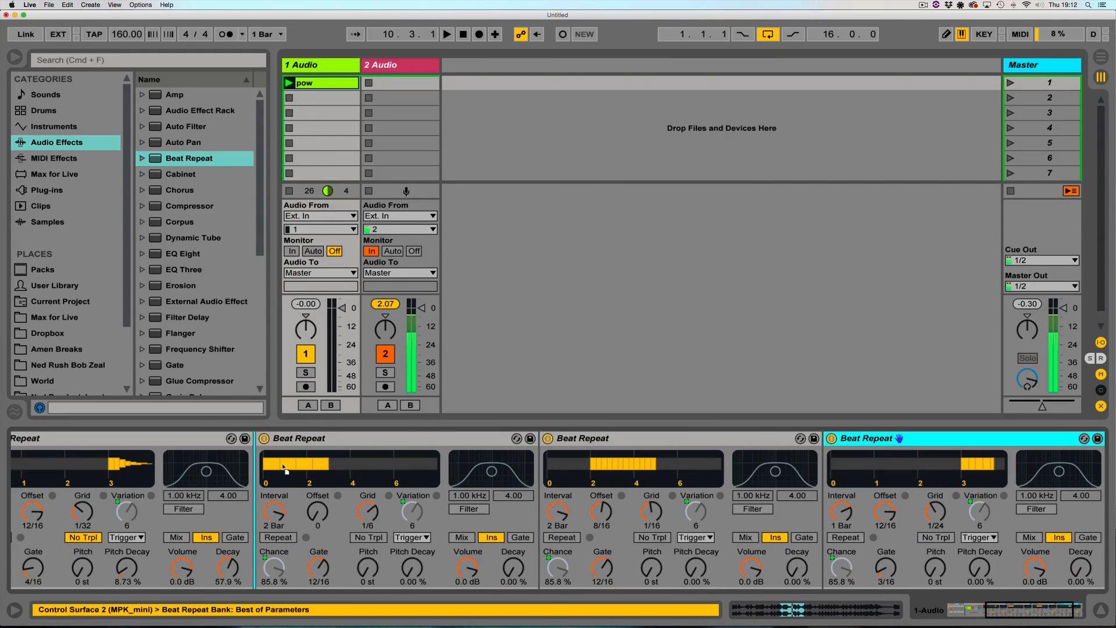
drag(285, 468, 285, 469)
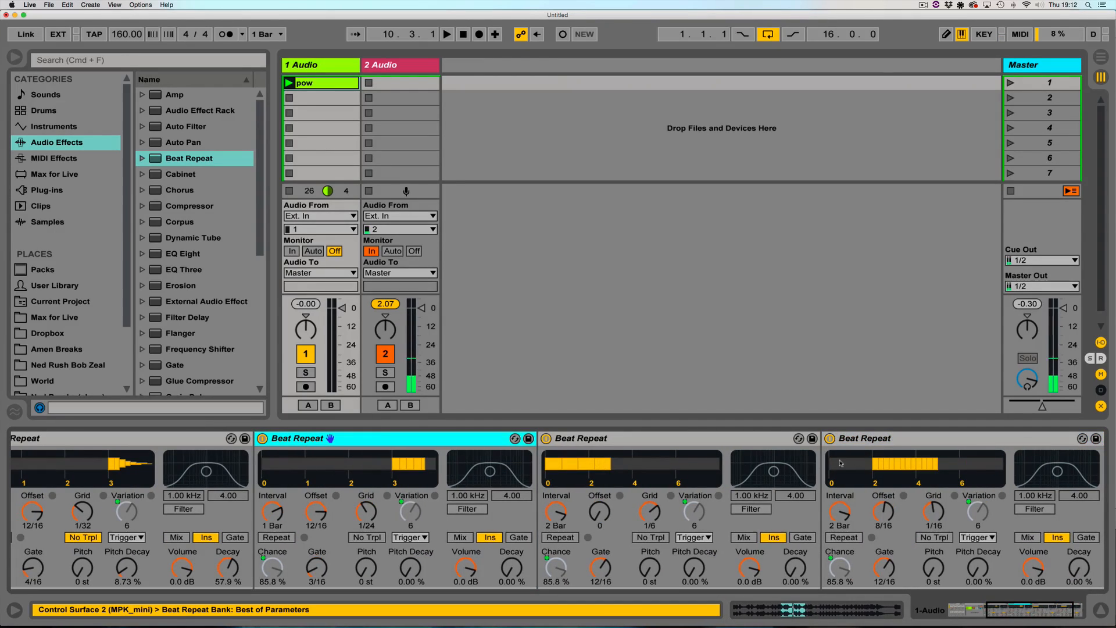
drag(886, 438, 613, 444)
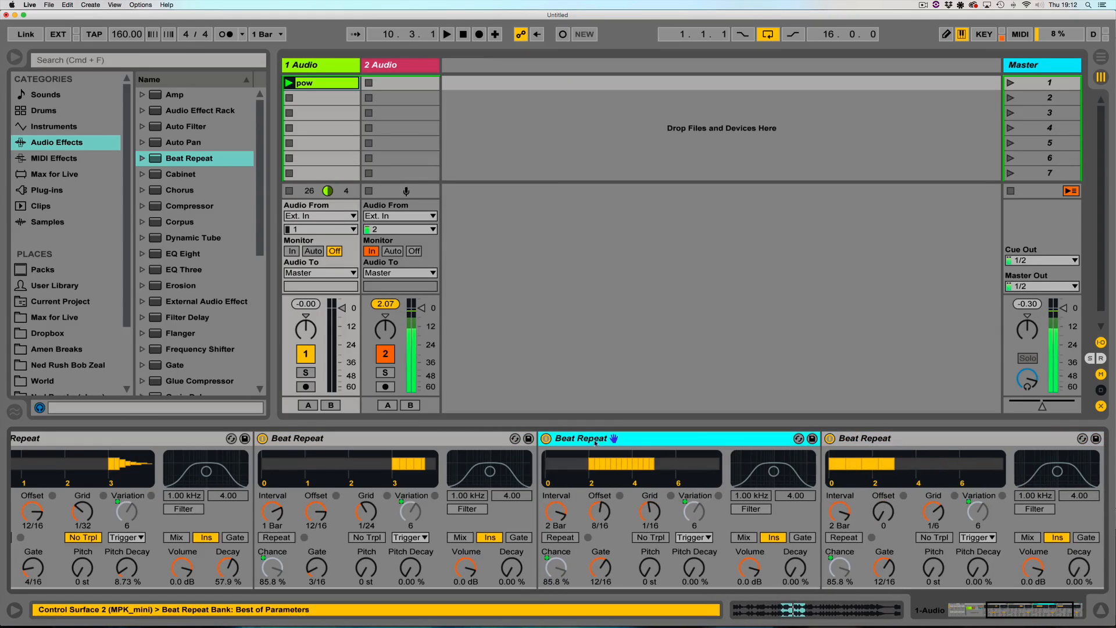
click(910, 442)
mouse_move(1018, 612)
mouse_down()
mouse_move(983, 612)
mouse_move(1001, 609)
mouse_up()
key(space)
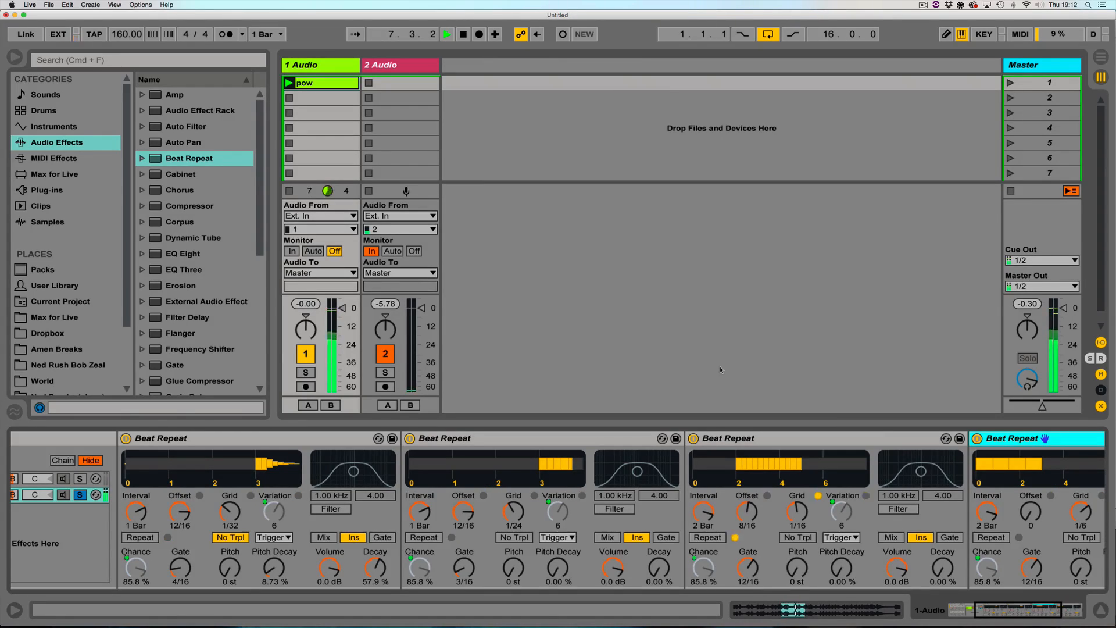
Set Offsets of 0 and 4/16 on the first two reordered Beat Repeats, and Interval 1 Bar, Offset 8/16 and Gate 8/16 on the third
drag(168, 512, 167, 544)
drag(472, 515, 472, 536)
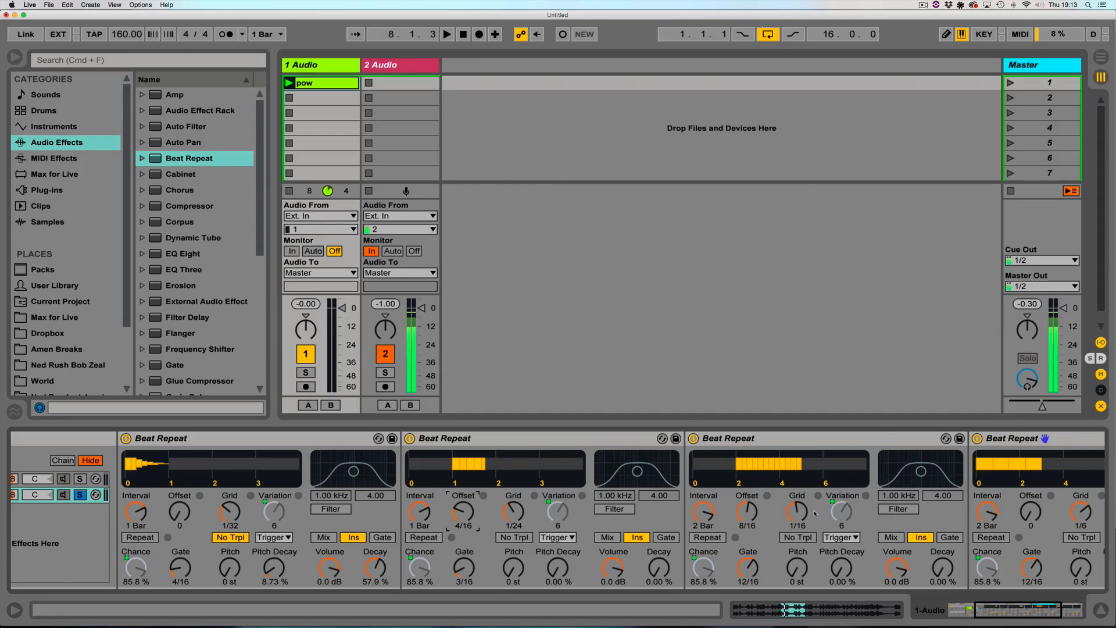
drag(743, 519, 742, 502)
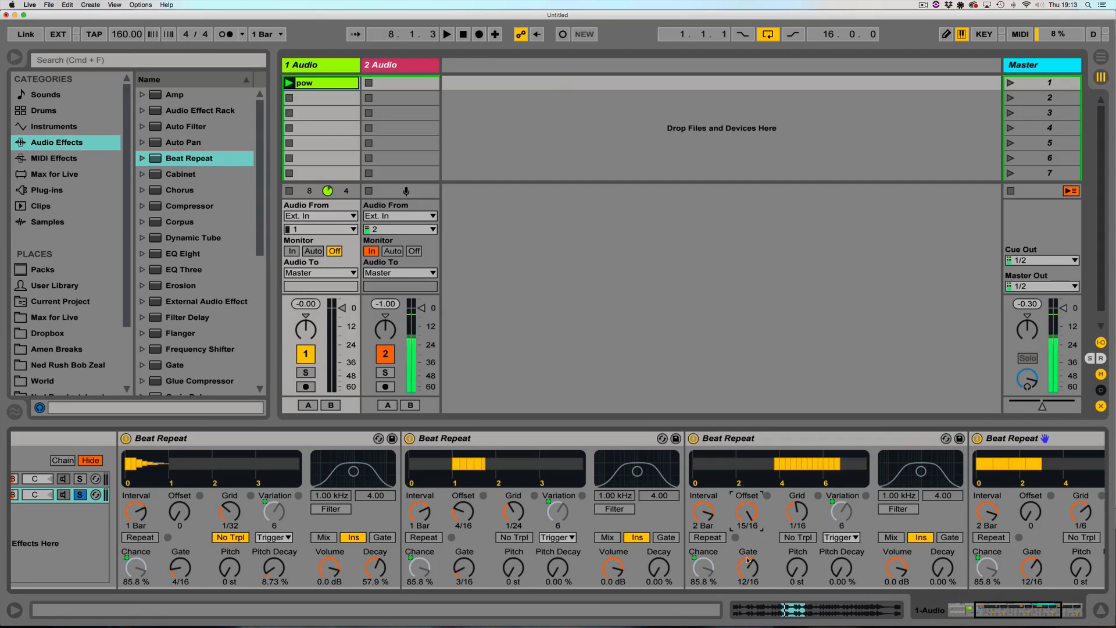
drag(702, 515, 748, 573)
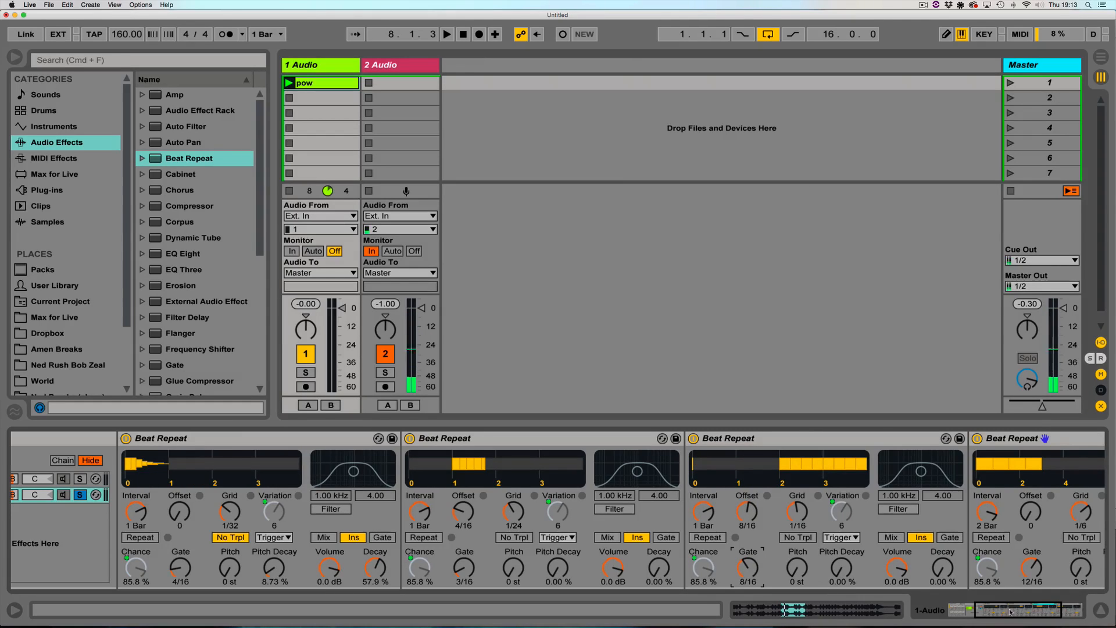
On the last Beat Repeat, set Interval to 1 Bar, Offset to 12/16, Gate to 4/16 and Grid to 1/24
drag(1010, 613, 1029, 613)
drag(796, 513, 797, 474)
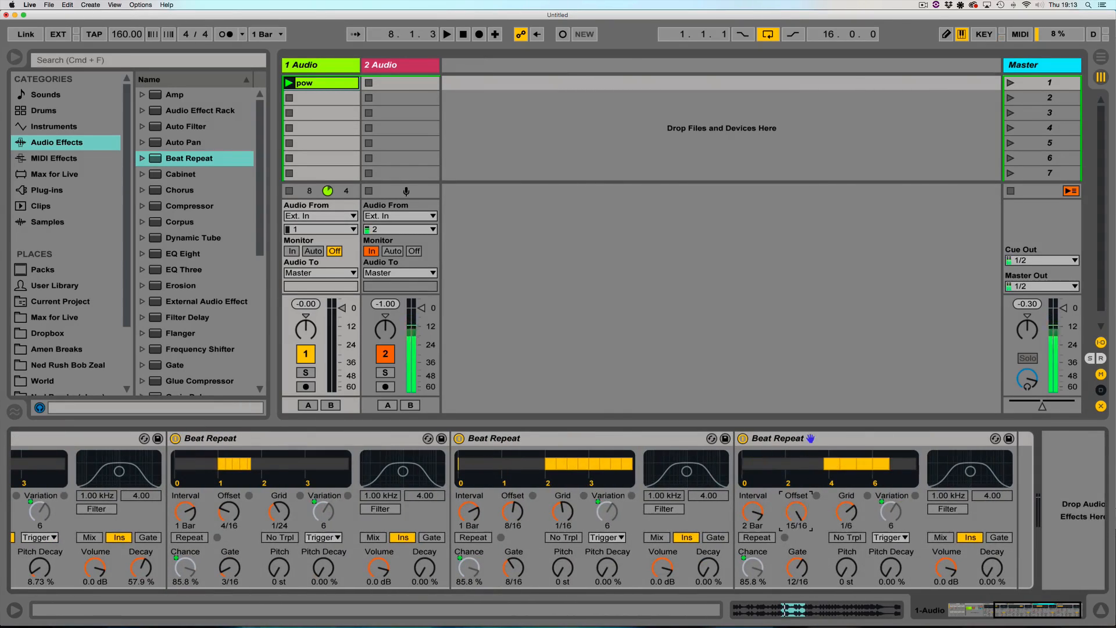
drag(750, 522, 750, 529)
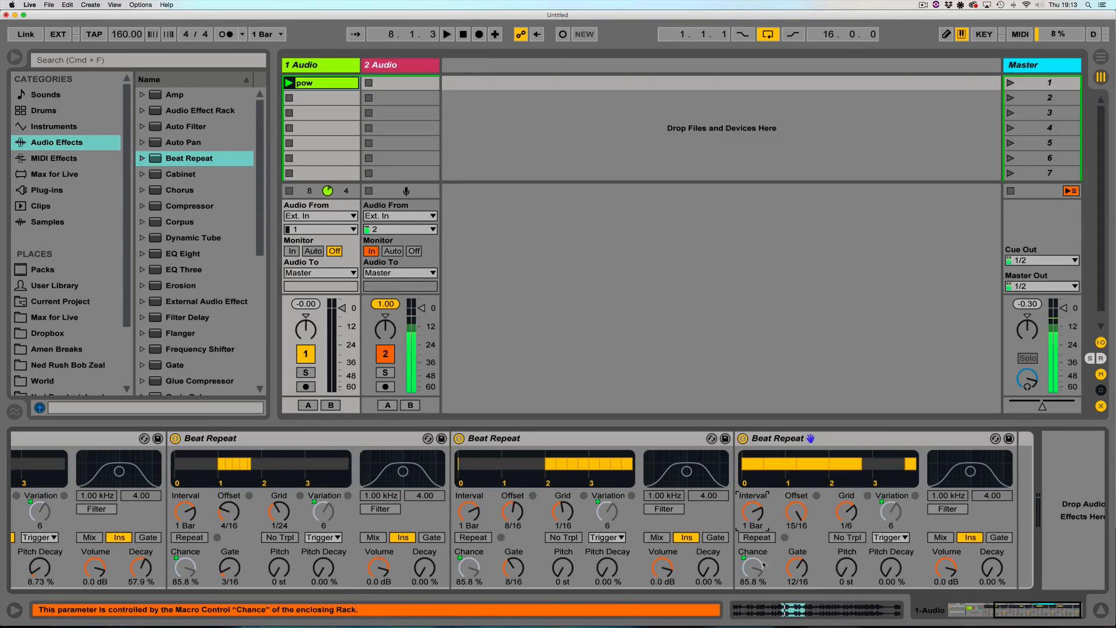
drag(799, 559, 800, 568)
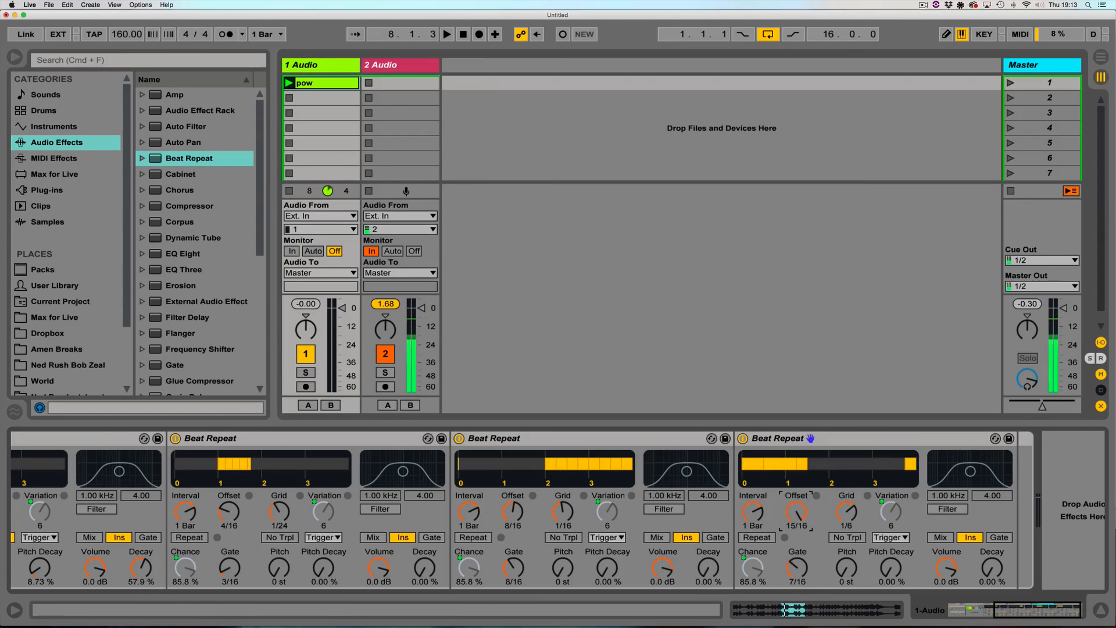
mouse_move(797, 512)
mouse_down()
mouse_move(797, 530)
mouse_move(797, 520)
mouse_up()
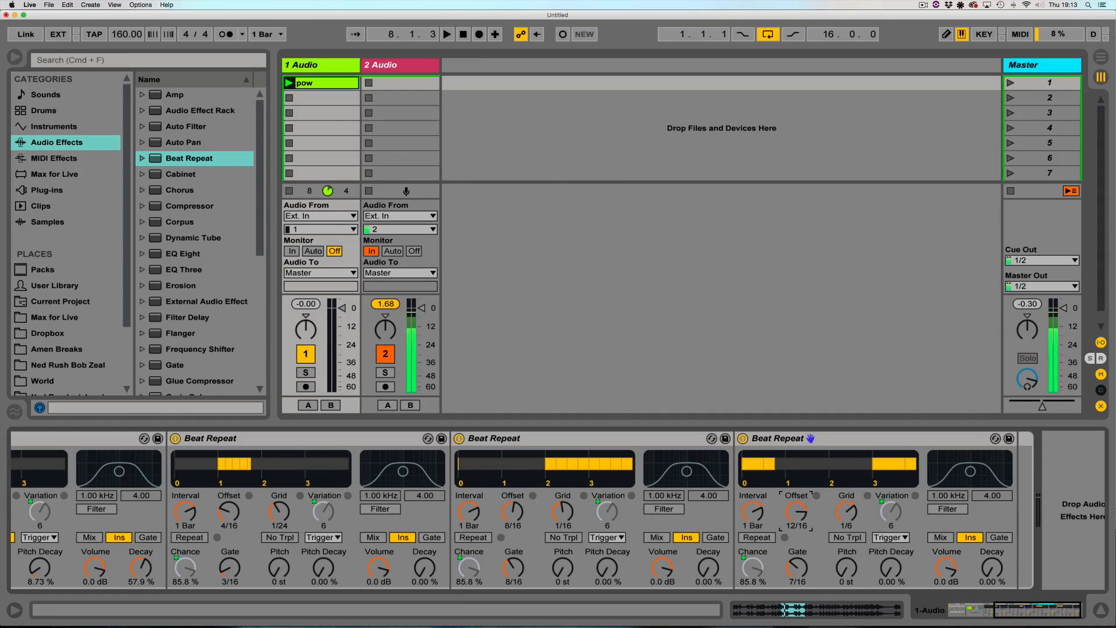
drag(794, 567, 794, 574)
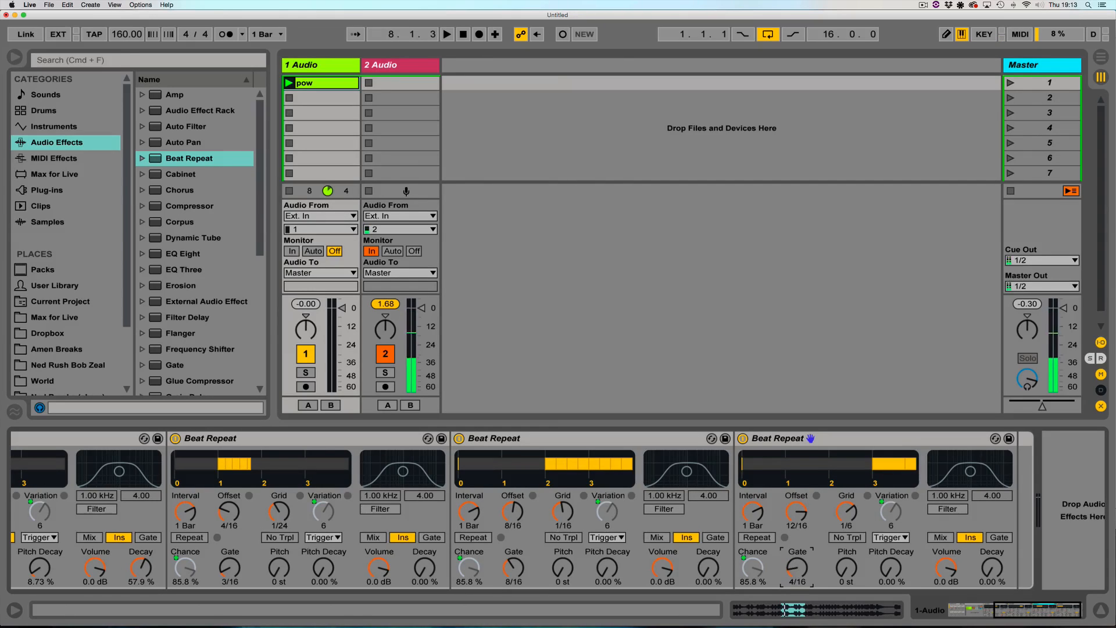
drag(844, 516, 843, 527)
During playback, set Grid 1/4 and Gate 8/16 on the second Beat Repeat, and Gate 10/16, Offset 10/16 and a coarser Grid on the third
key(space)
scroll(726, 489, left, 5)
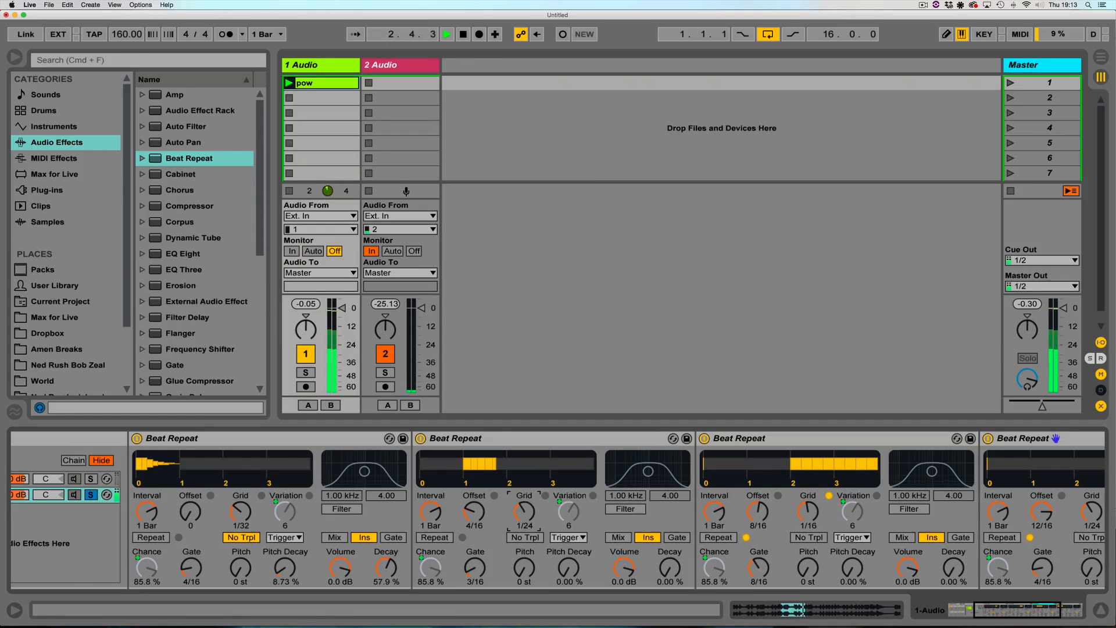
drag(525, 512, 524, 495)
drag(475, 567, 475, 556)
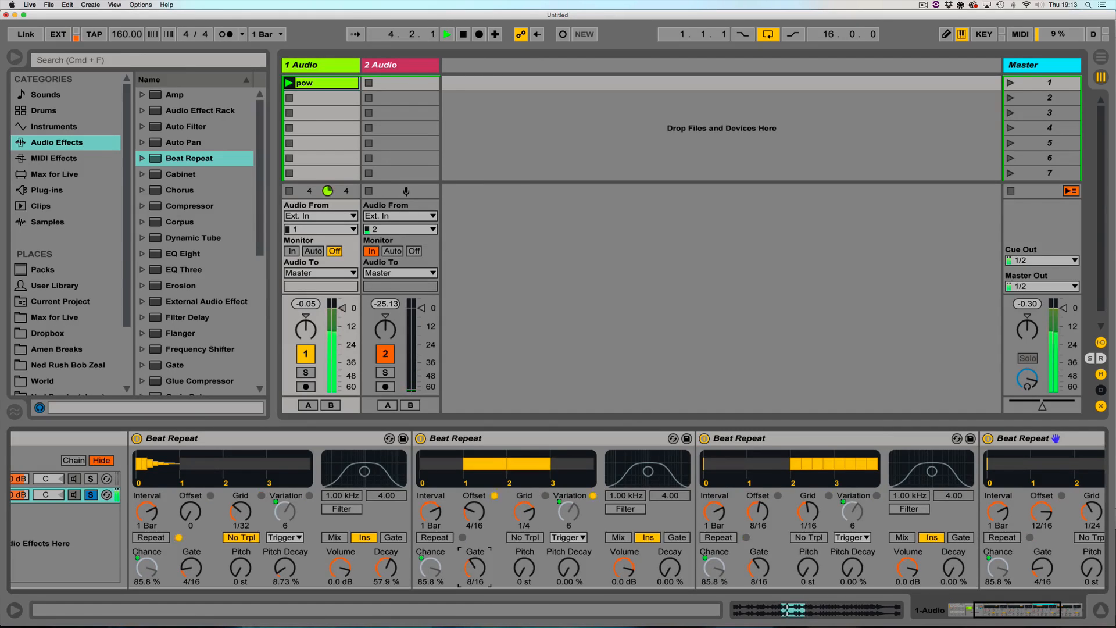
drag(759, 567, 759, 561)
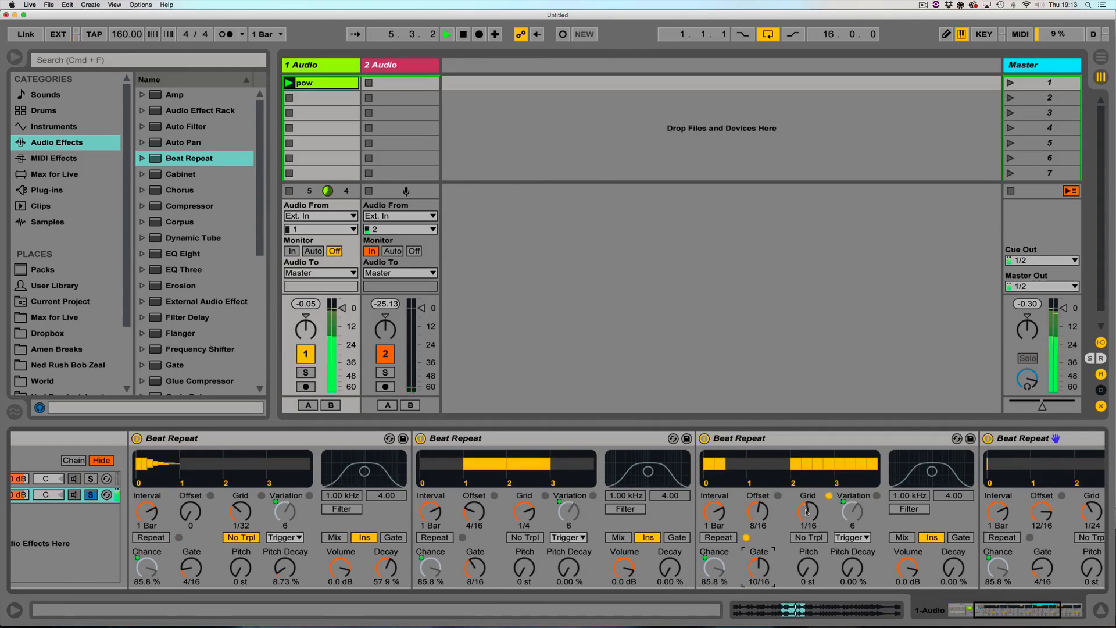
drag(808, 512, 758, 508)
Stop playback, duplicate the rack's first chain, solo the new copy and audition it
mouse_move(989, 613)
mouse_down()
mouse_move(1001, 614)
mouse_move(978, 614)
mouse_up()
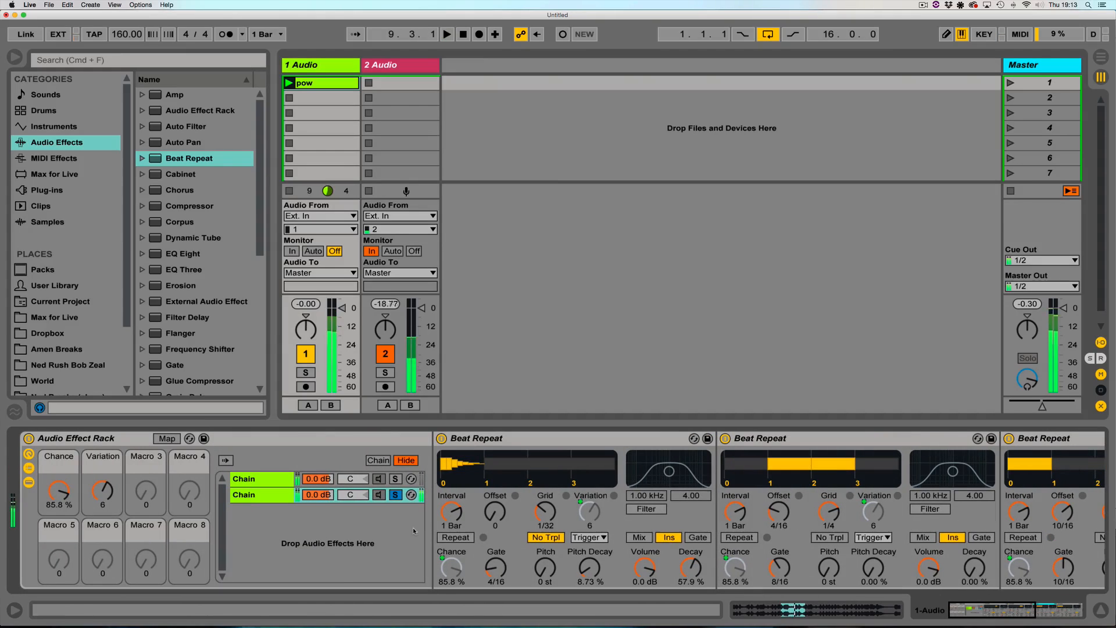
click(260, 497)
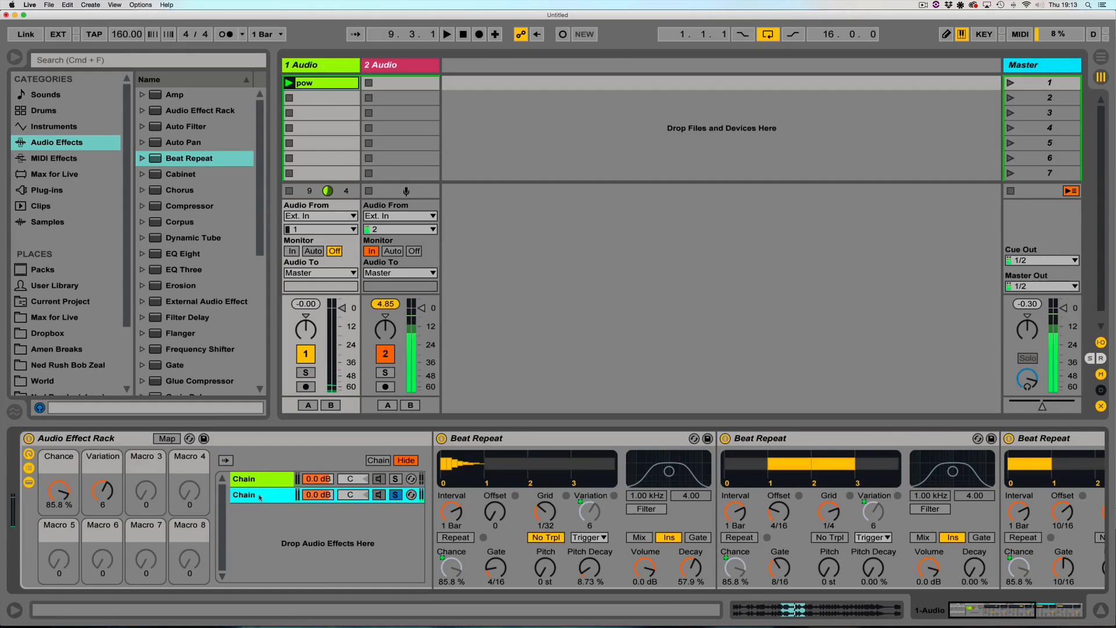
click(261, 482)
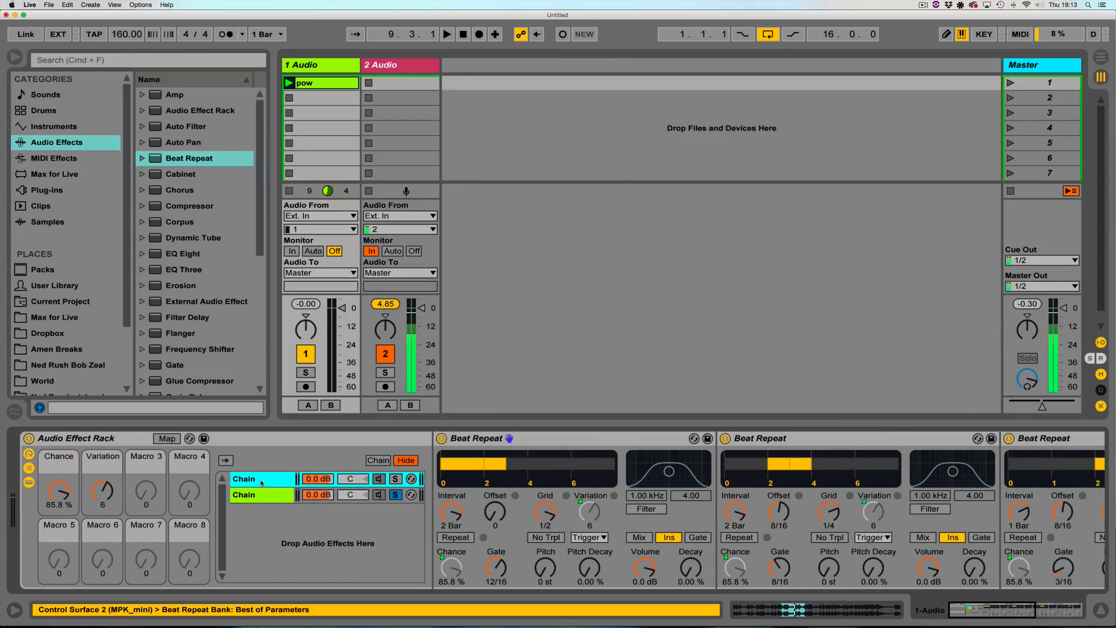
key(super+d)
click(394, 495)
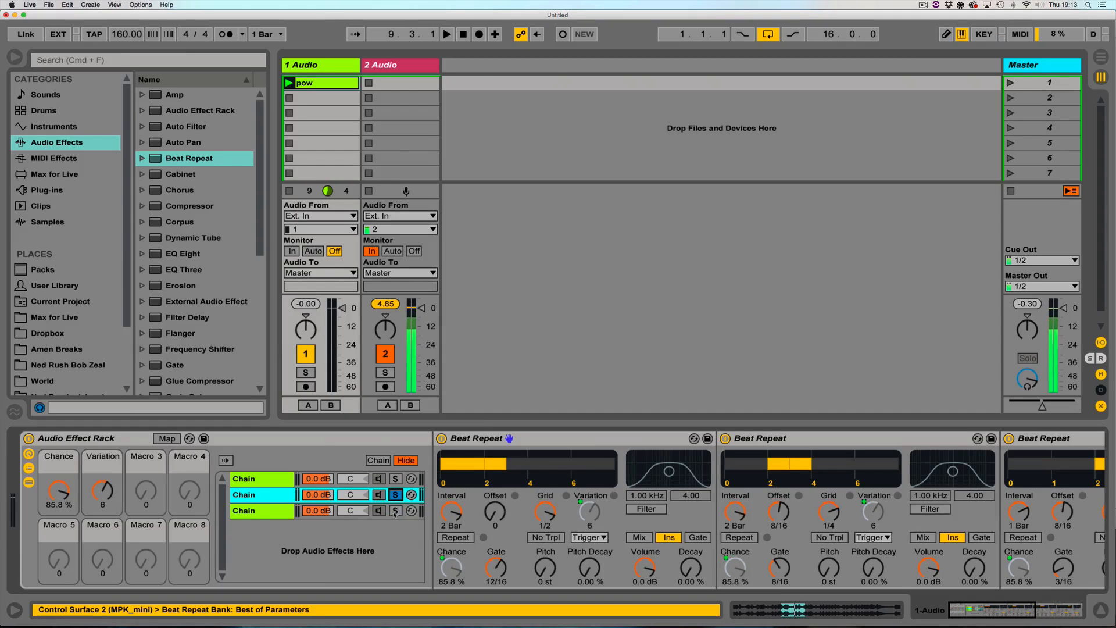
key(space)
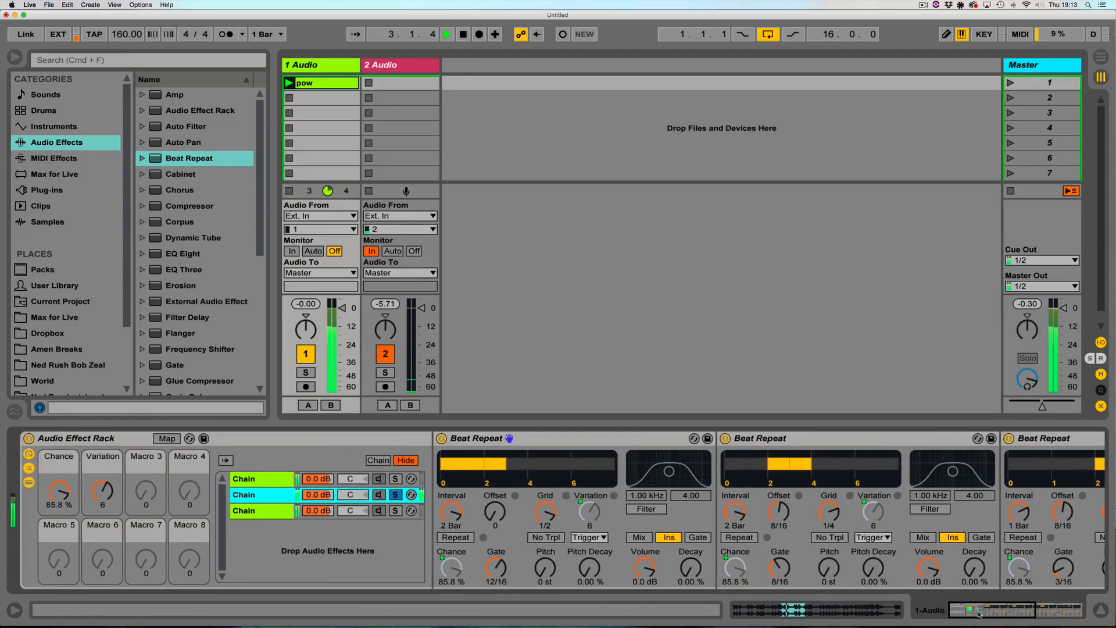
Stop playback, create a fourth, empty chain in the rack, solo it and load a Beat Repeat into it
key(space)
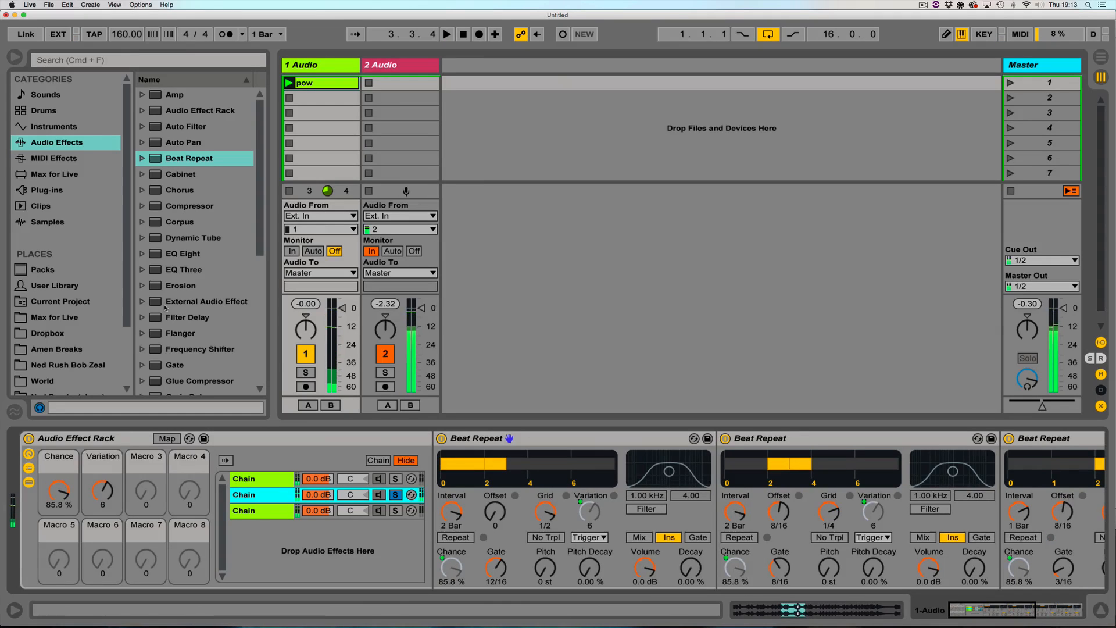
scroll(180, 274, down, 5)
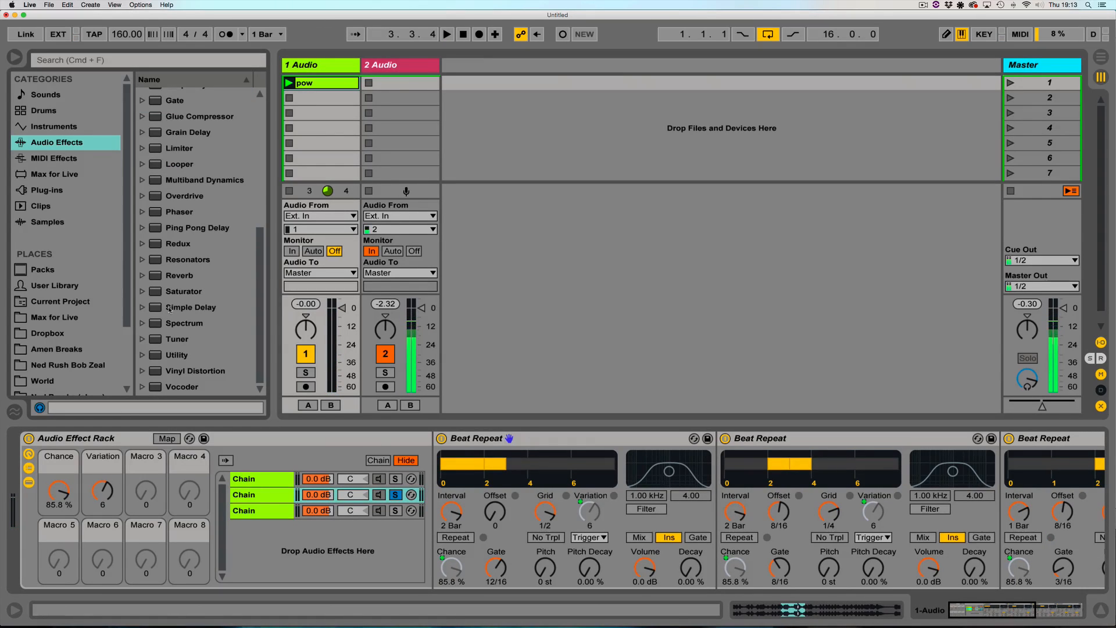
scroll(170, 310, up, 3)
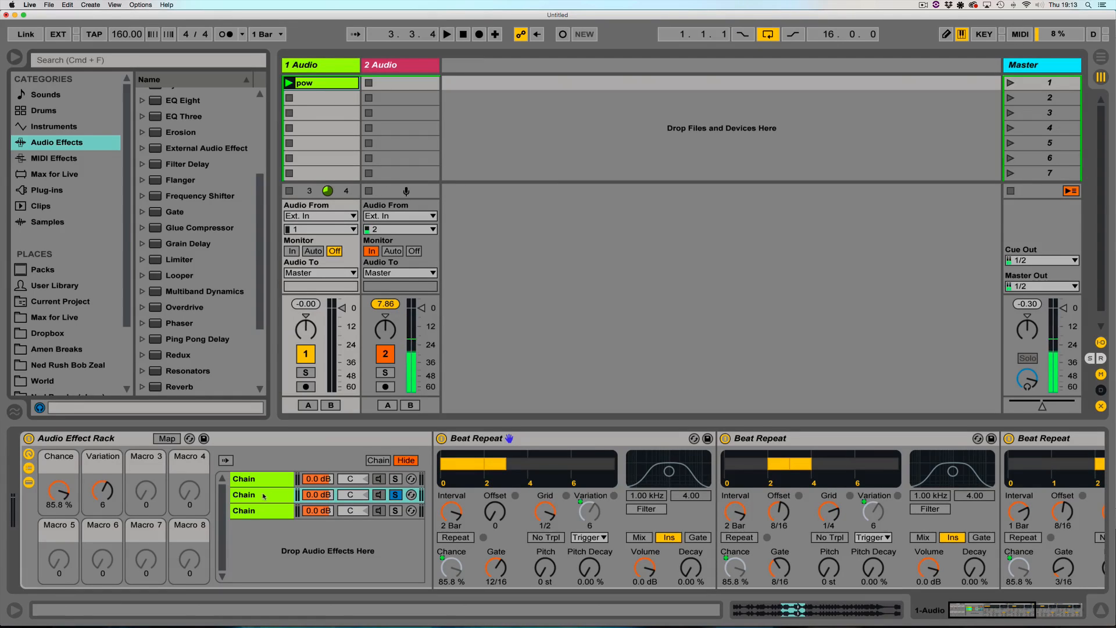
right_click(269, 548)
click(279, 556)
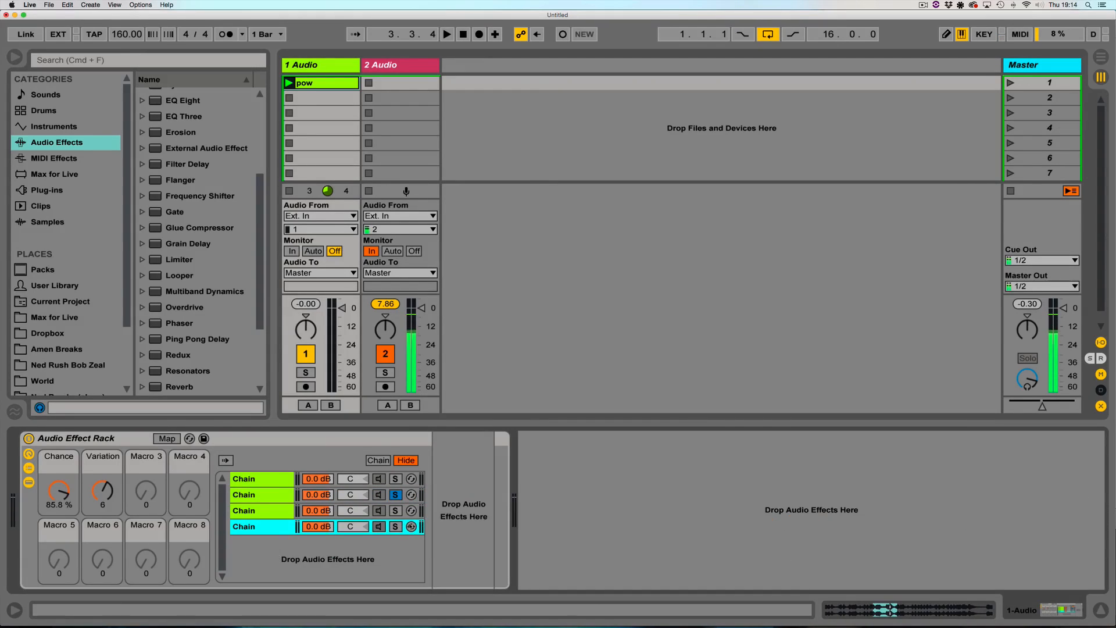
click(396, 526)
scroll(218, 204, up, 5)
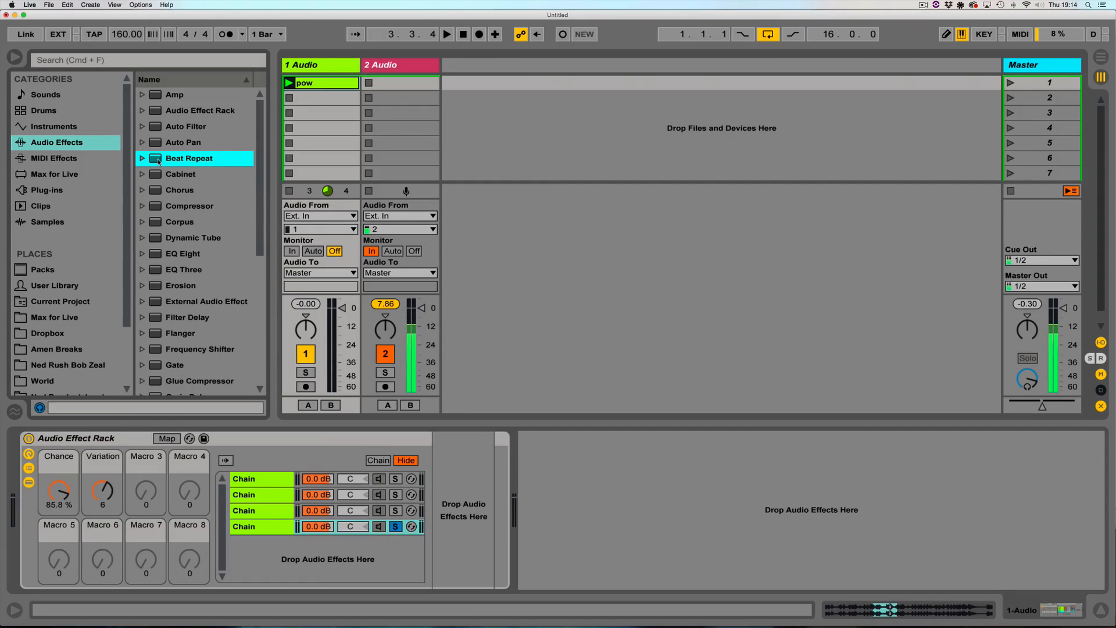
drag(158, 161, 497, 535)
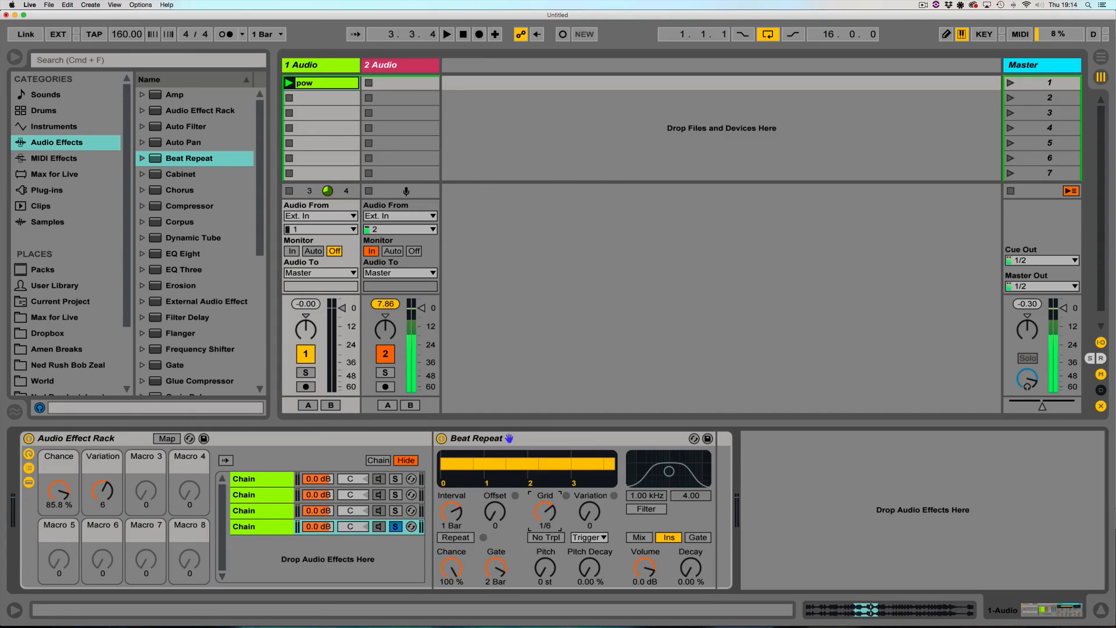
During playback, set the new Beat Repeat to Grid 1/4, Pitch -12 st, Offset 12/16 and Gate 1 Bar
key(space)
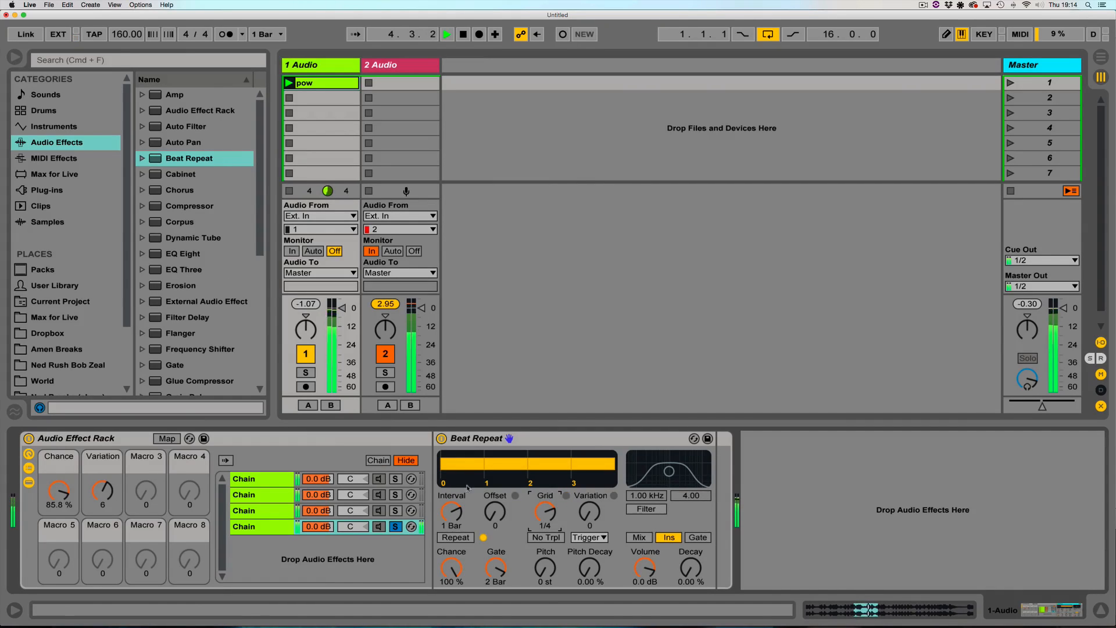
drag(544, 567, 545, 599)
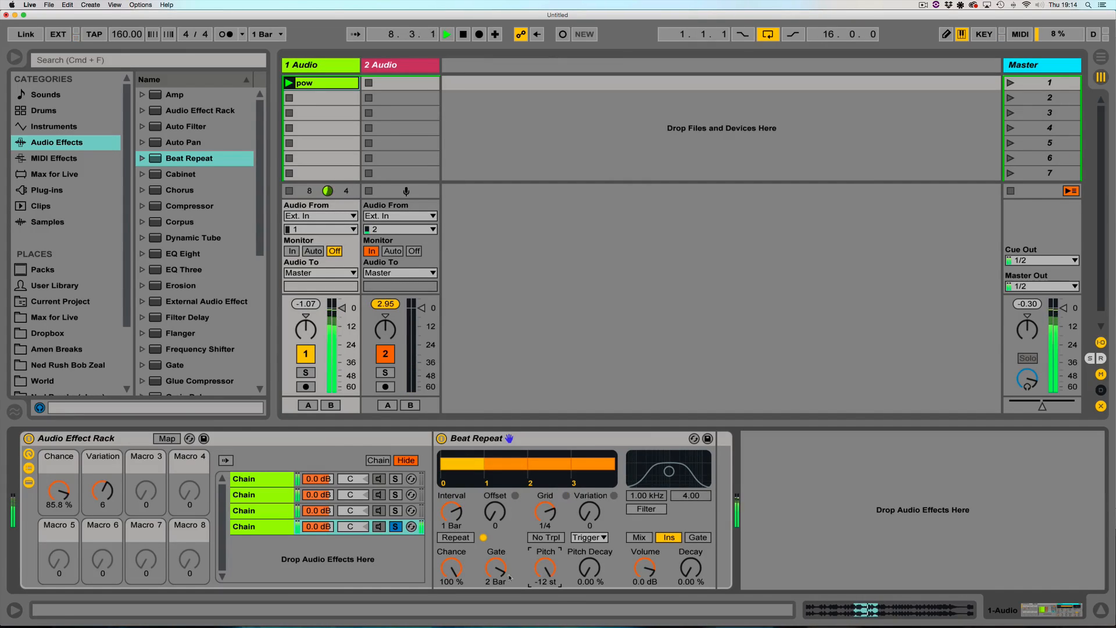
drag(589, 567, 589, 622)
drag(499, 575, 499, 611)
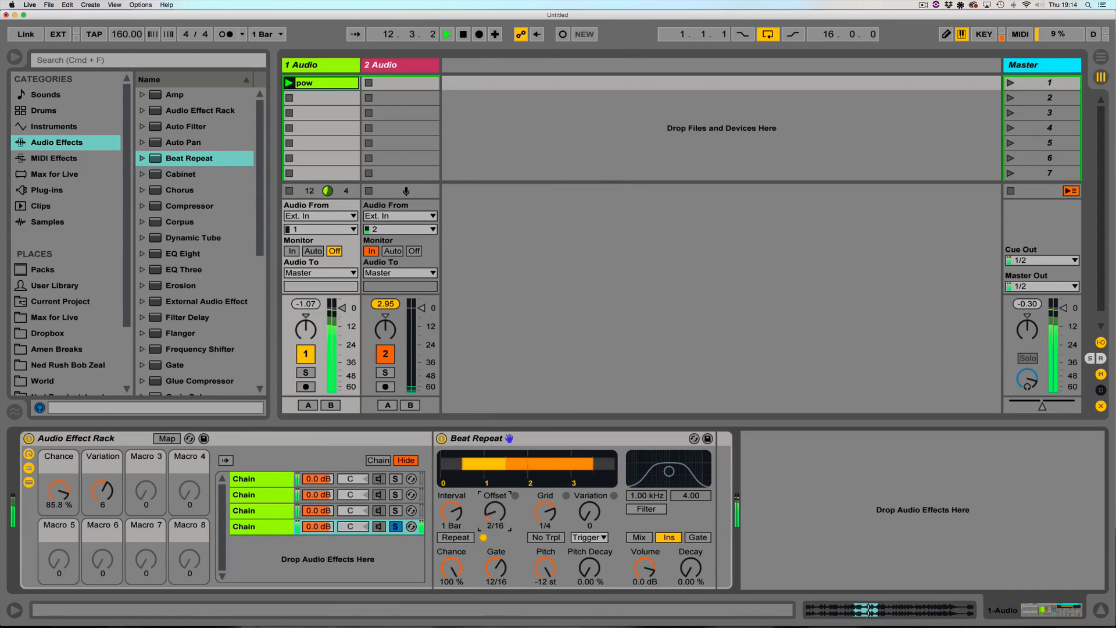
mouse_move(495, 512)
mouse_down()
mouse_move(495, 454)
mouse_move(496, 521)
mouse_up()
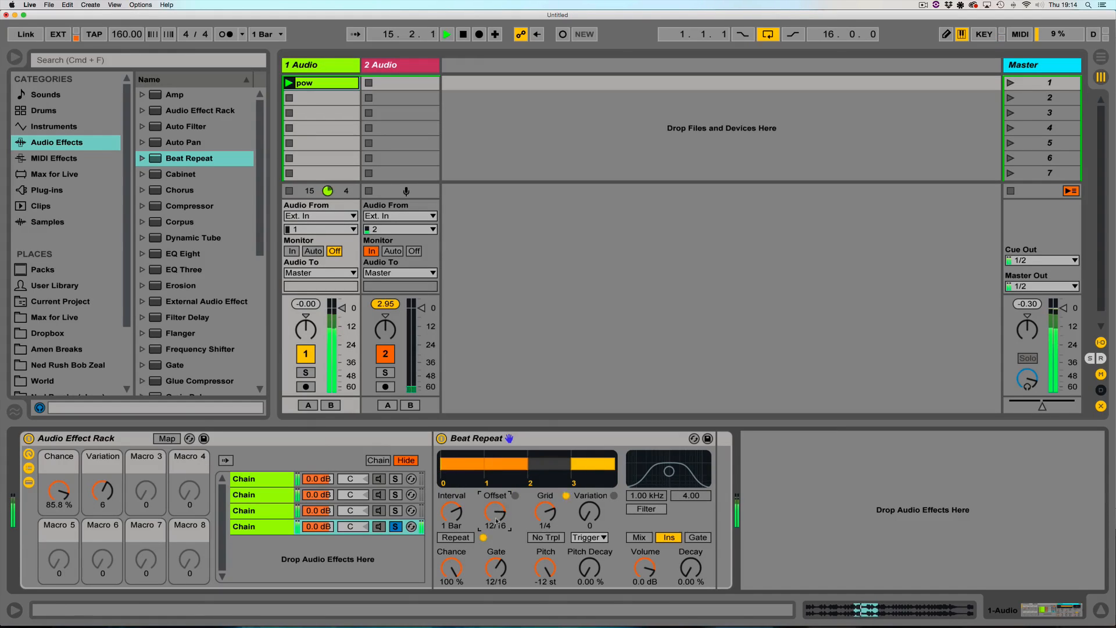
drag(495, 572, 495, 566)
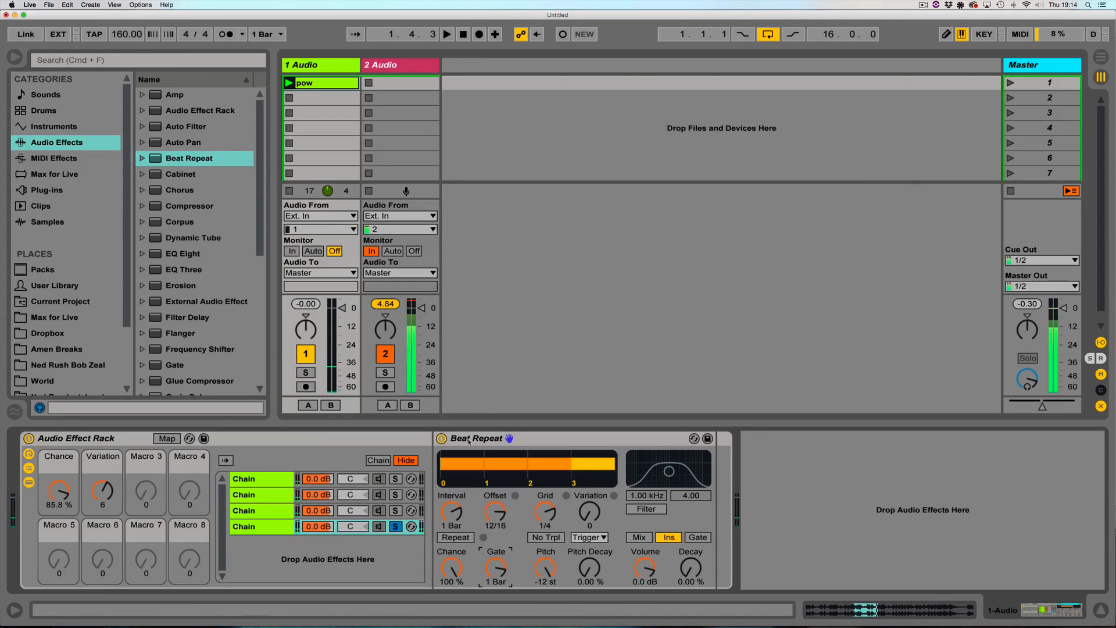
Add a Grain Delay after the fourth chain's Beat Repeat, with its delay in unsynced Time mode and Pitch at 12.0
key(space)
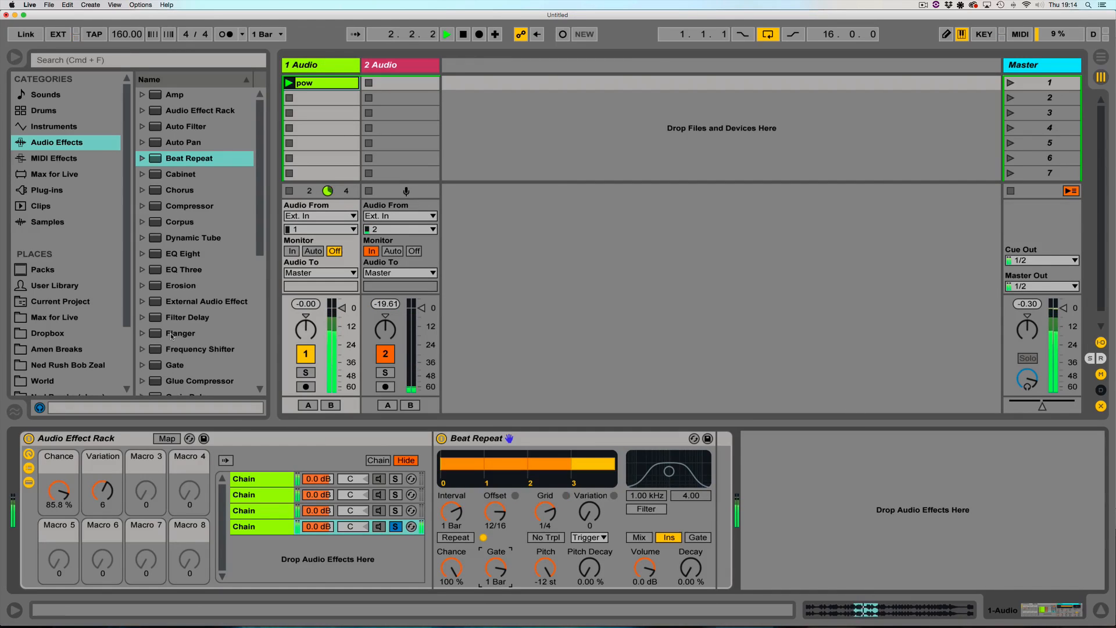
key(space)
scroll(175, 331, down, 3)
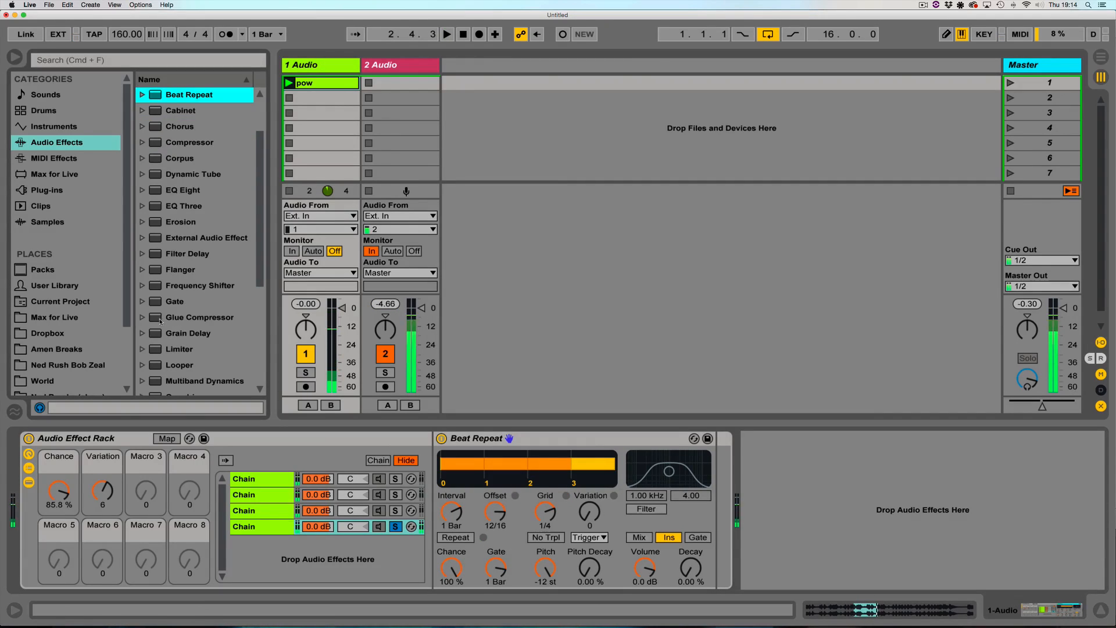
drag(177, 333, 702, 523)
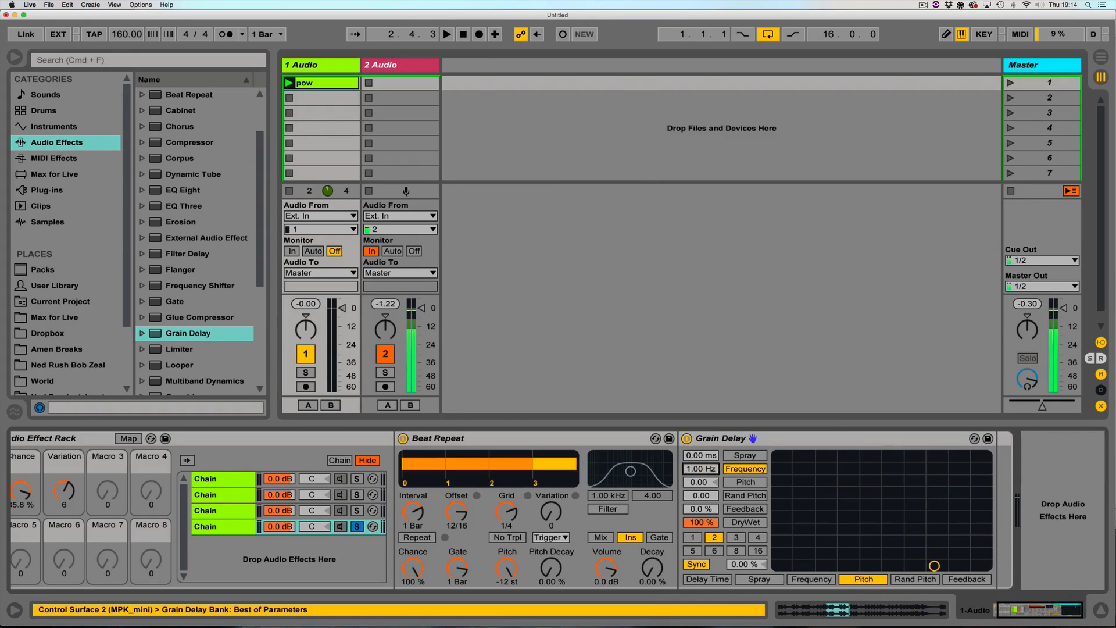
click(693, 564)
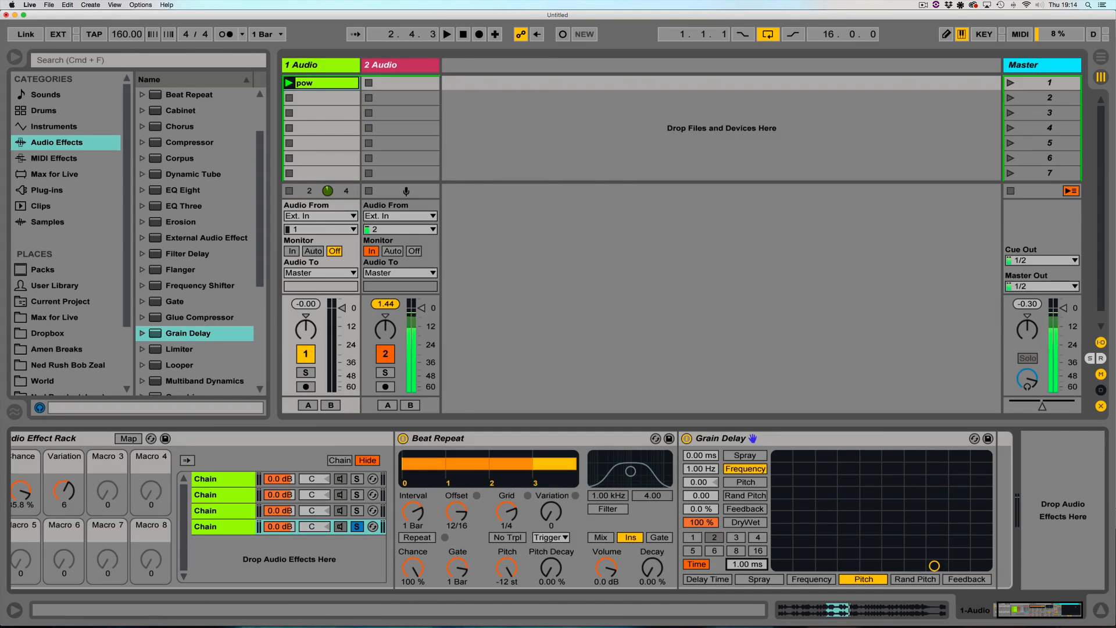
drag(702, 482, 702, 447)
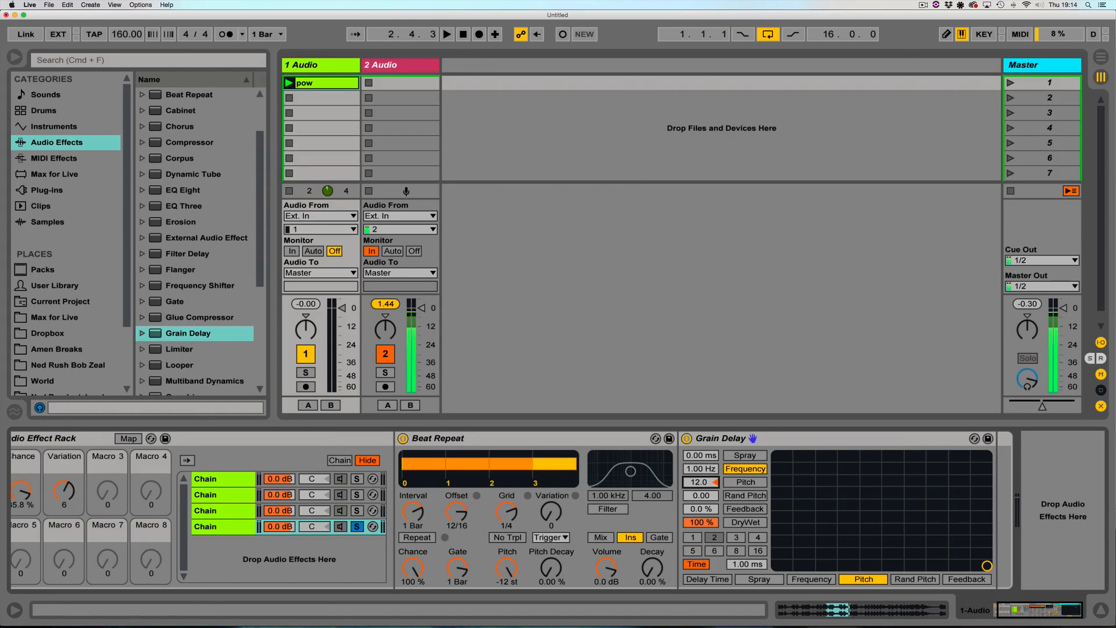
Audition the fourth chain while setting the Grain Delay's Frequency to about 90.2 Hz and Spray to about 85.7 ms
key(space)
key(space)
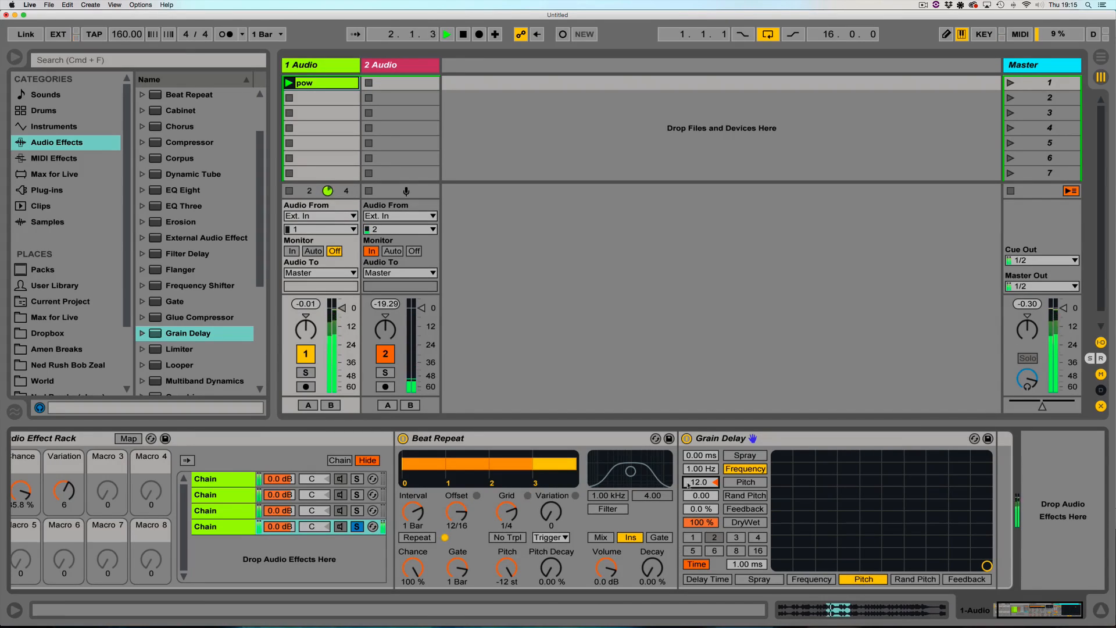
drag(701, 469, 701, 407)
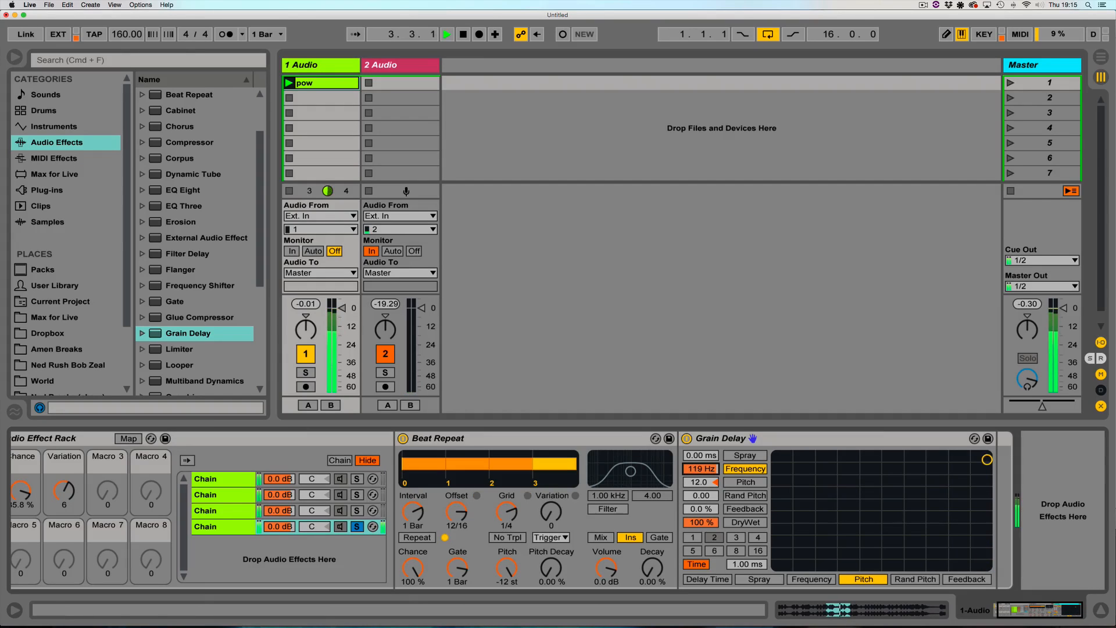
mouse_move(702, 469)
mouse_down()
mouse_move(701, 489)
mouse_move(701, 452)
mouse_move(703, 476)
mouse_move(702, 465)
mouse_up()
scroll(702, 469, down, 5)
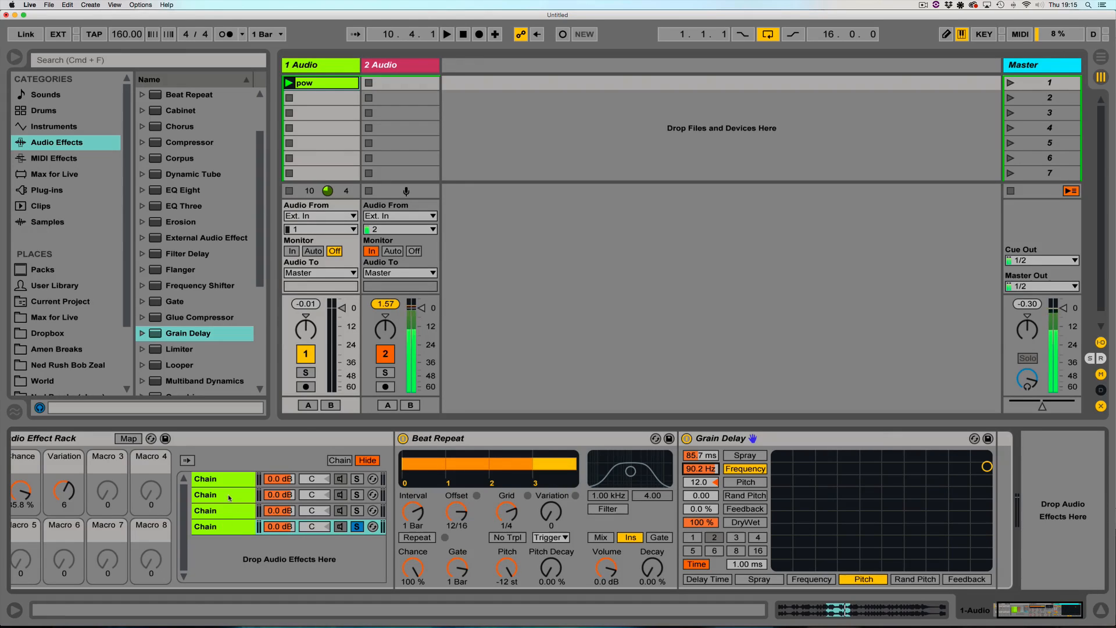
Solo the third chain, insert a Flanger after its first Beat Repeat and choose a sample-and-hold LFO shape
click(273, 510)
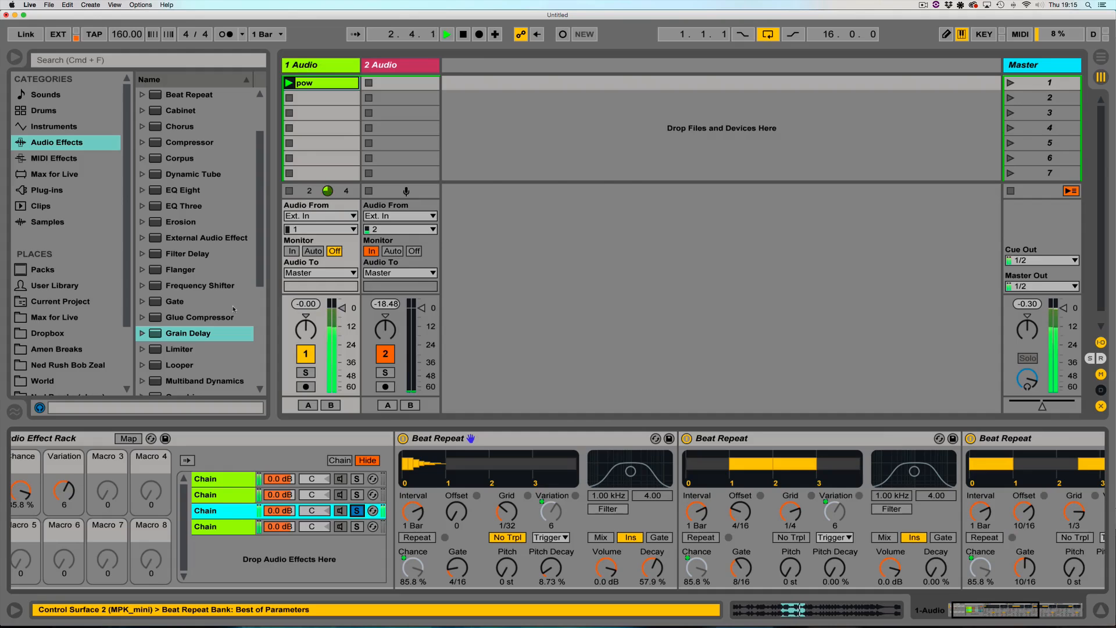
drag(160, 271, 686, 512)
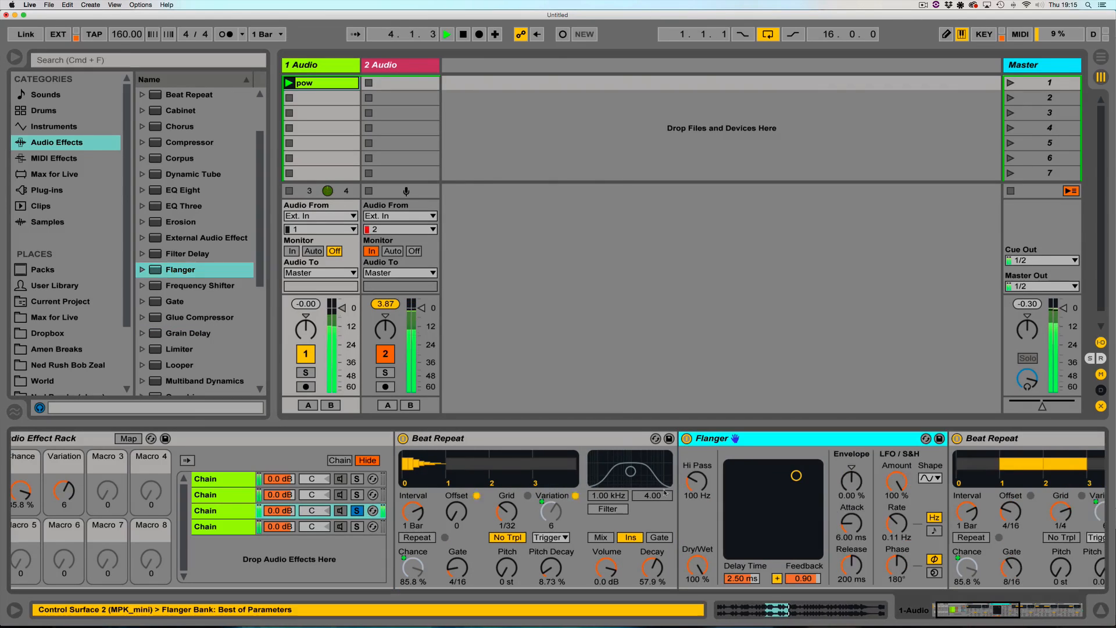
click(931, 478)
click(929, 551)
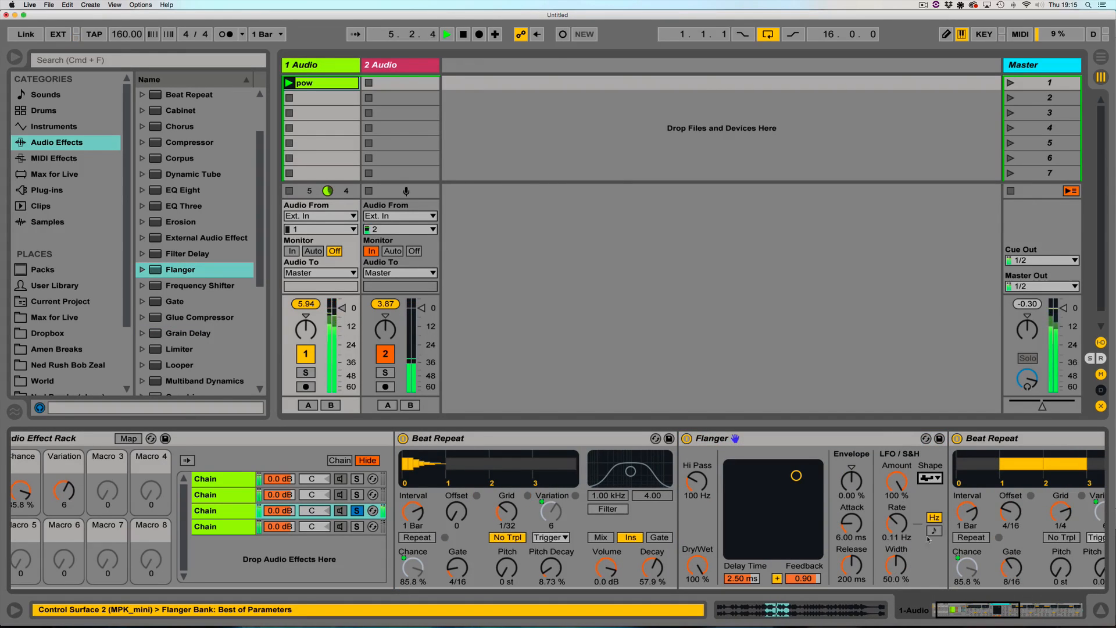
Sync the Flanger's LFO at Rate 1, set Delay Time to 2.92 ms and Feedback to 0.00, and unsolo the third chain
click(932, 532)
drag(897, 524, 897, 481)
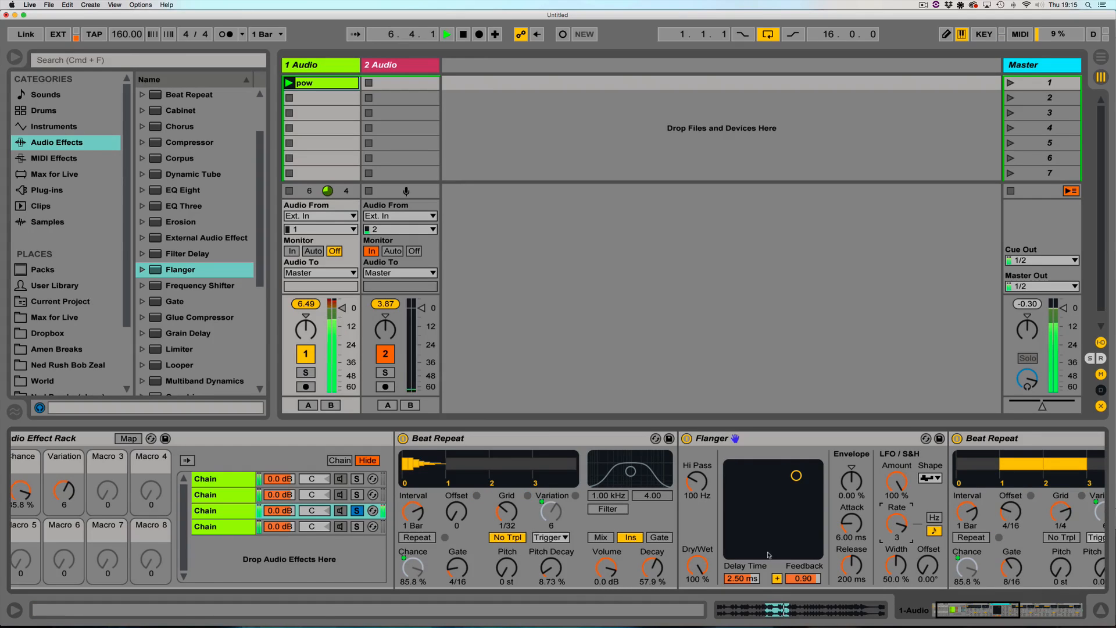
drag(779, 552, 800, 554)
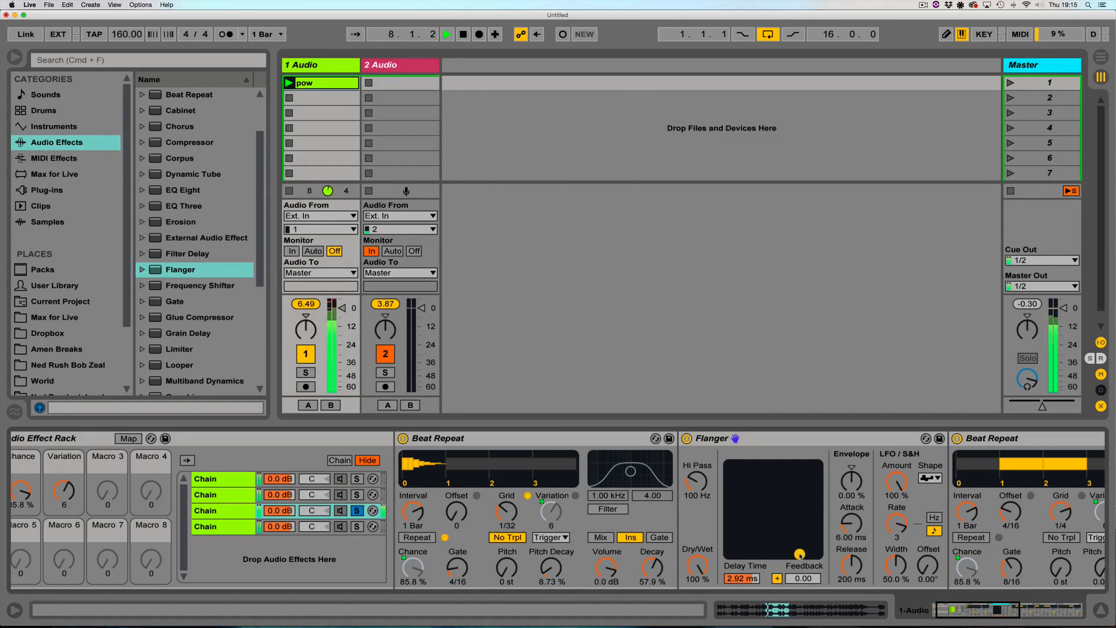
drag(910, 528, 910, 538)
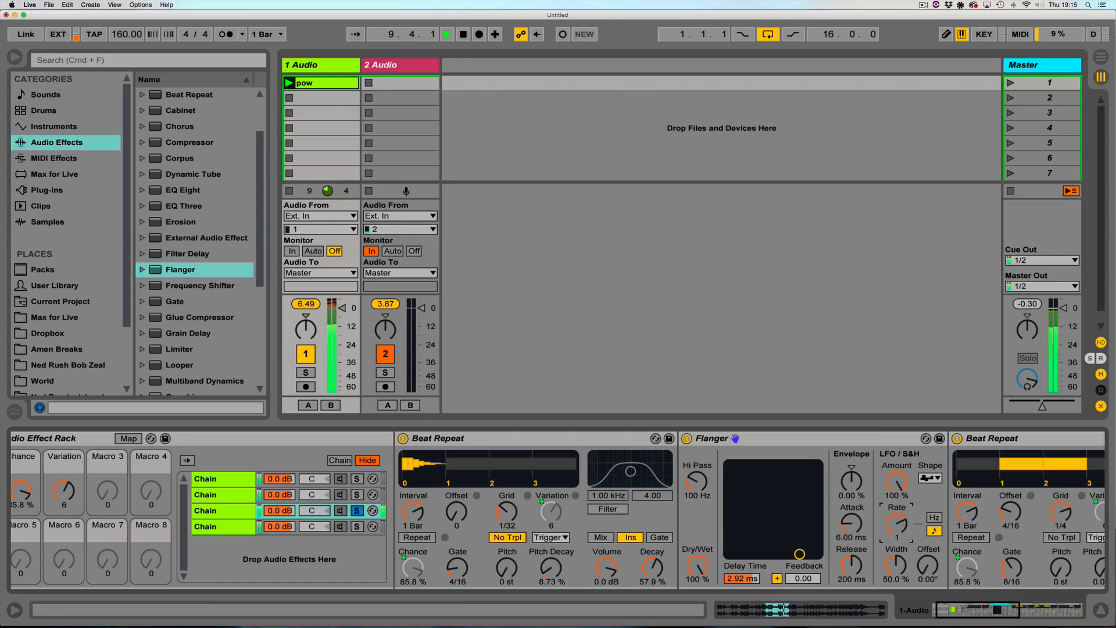
click(360, 513)
scroll(327, 547, left, 2)
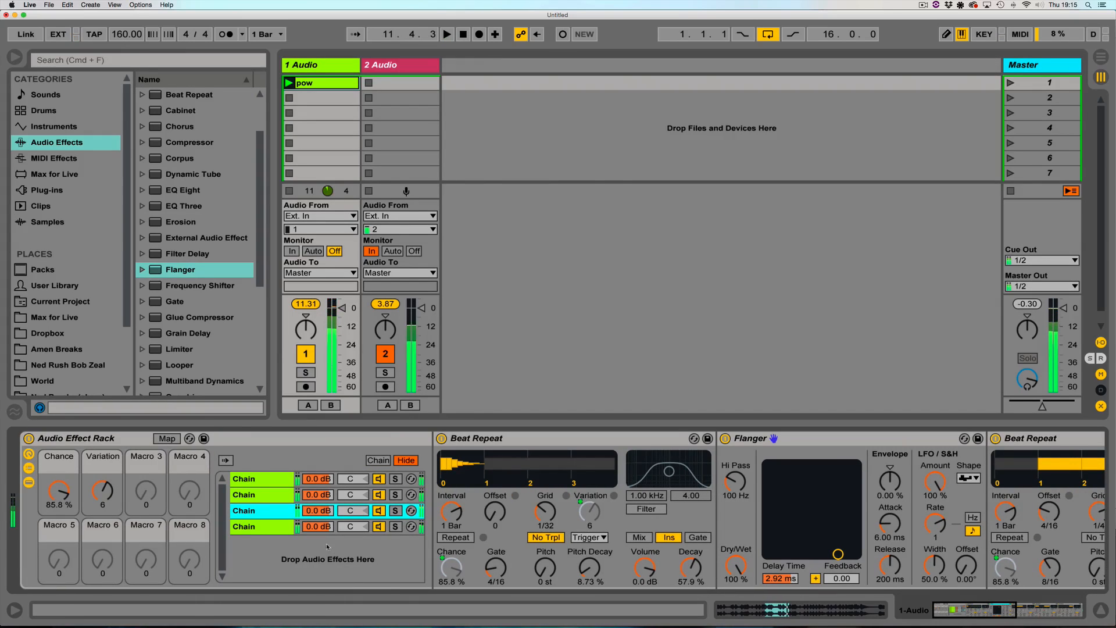
Distribute all four chains' zones equally across the 0–127 chain selector range and map the chain selector to Macro 3
click(378, 461)
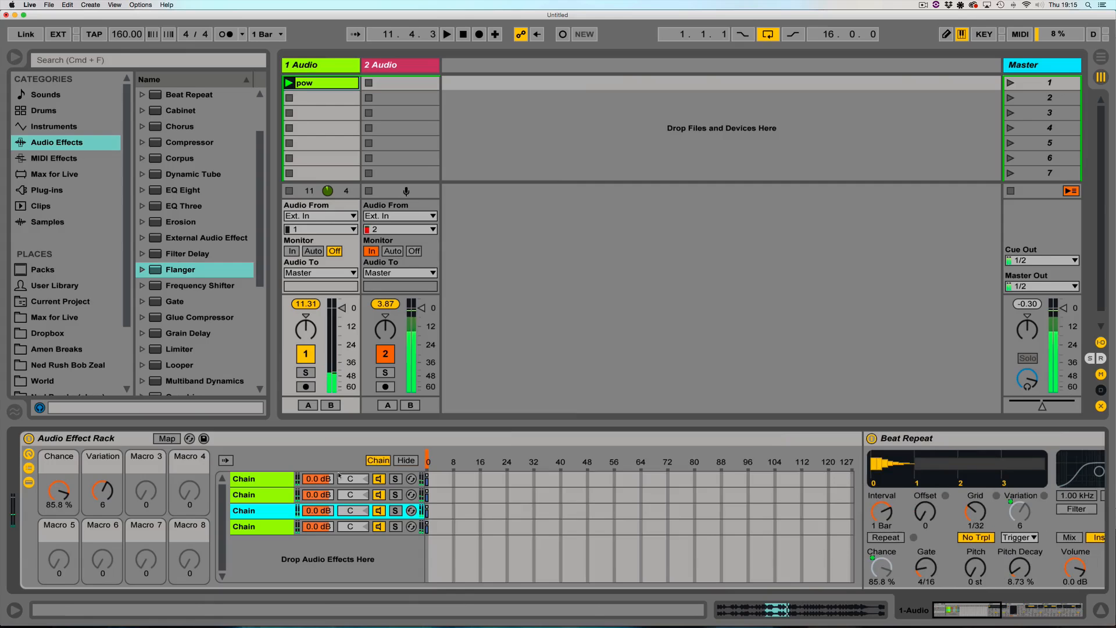
click(255, 480)
shift+click(254, 528)
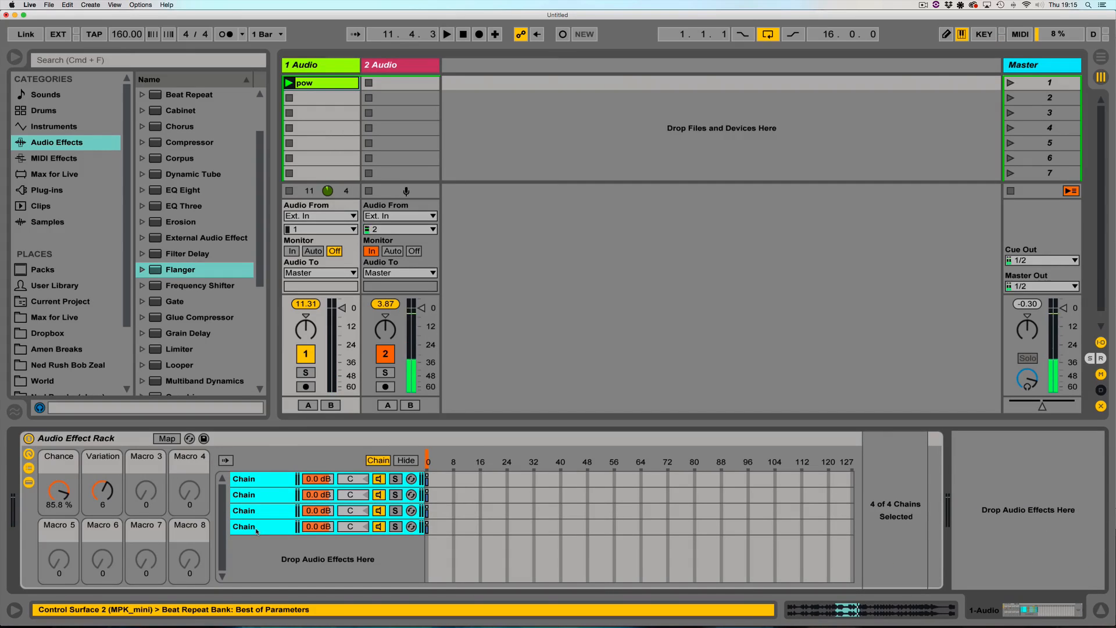
right_click(256, 530)
click(310, 363)
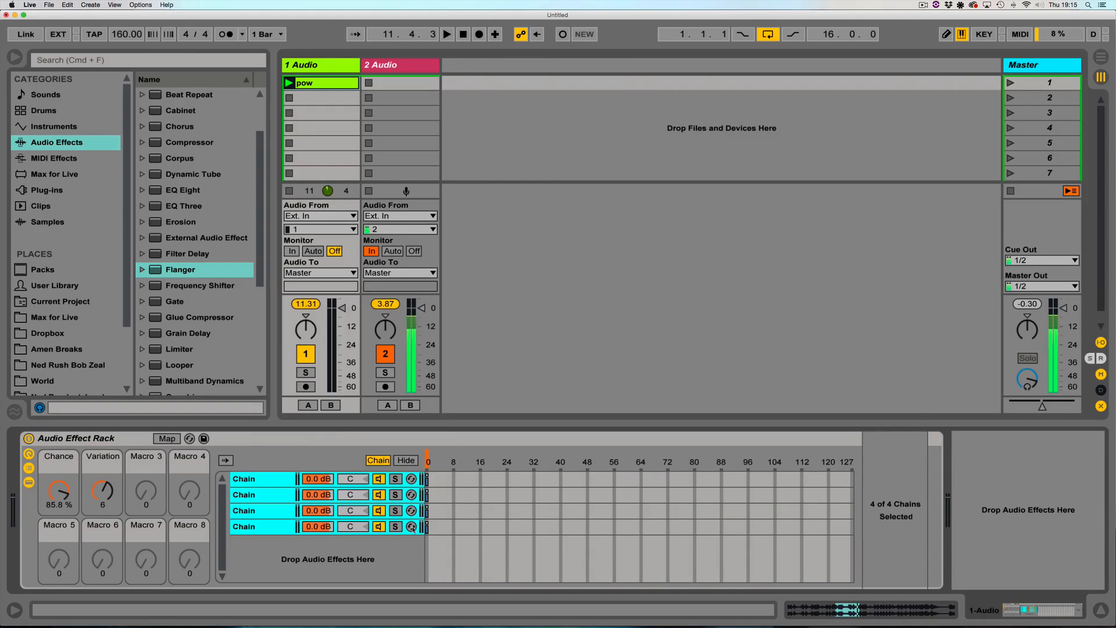
drag(429, 529, 857, 540)
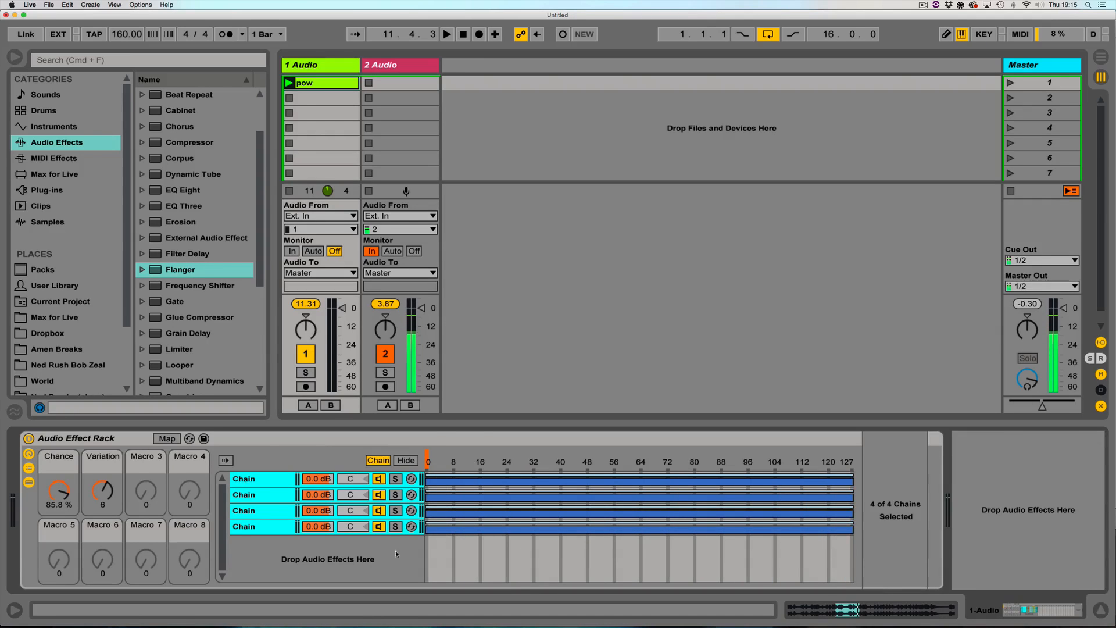
right_click(256, 528)
click(310, 357)
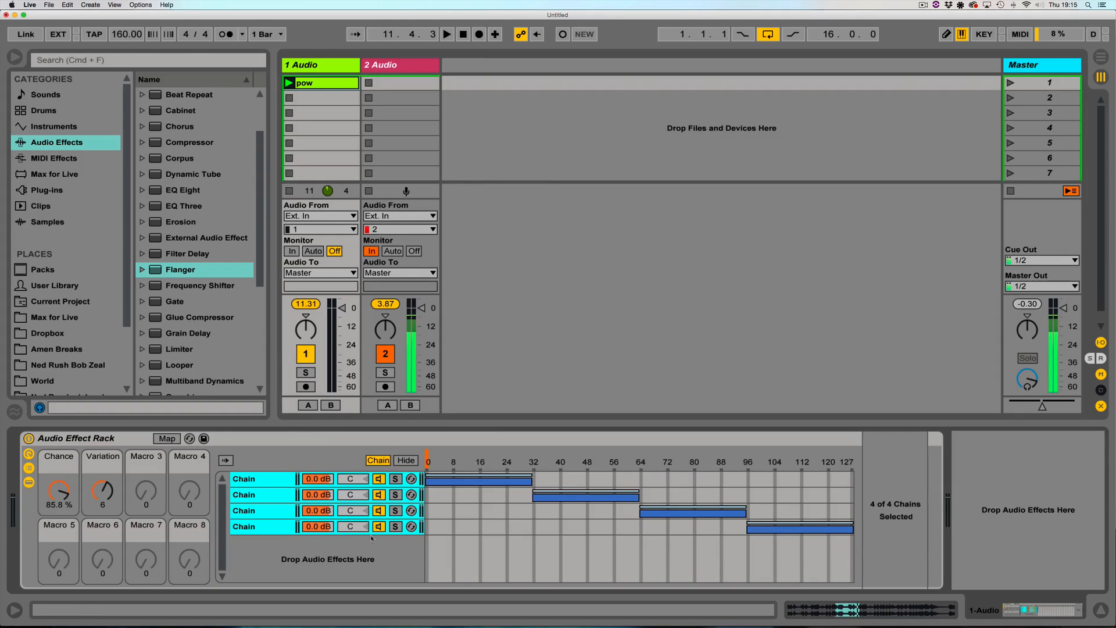
right_click(428, 462)
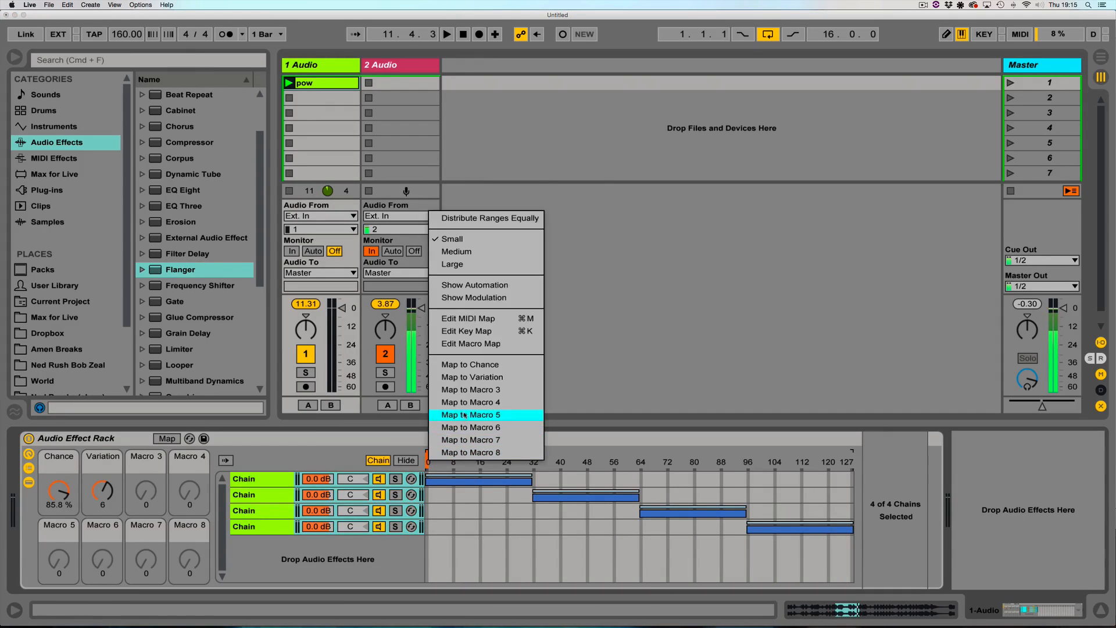
click(490, 391)
Look through the devices of each chain, return to the first chain and lower the Chance macro to about 4.72 %
click(265, 495)
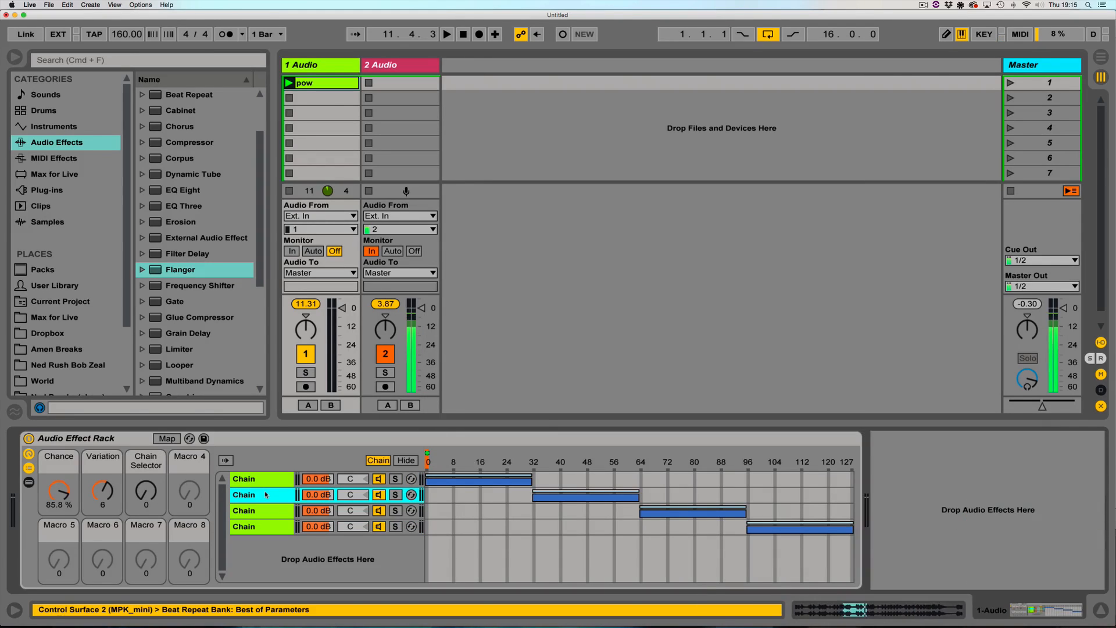
click(264, 511)
click(261, 527)
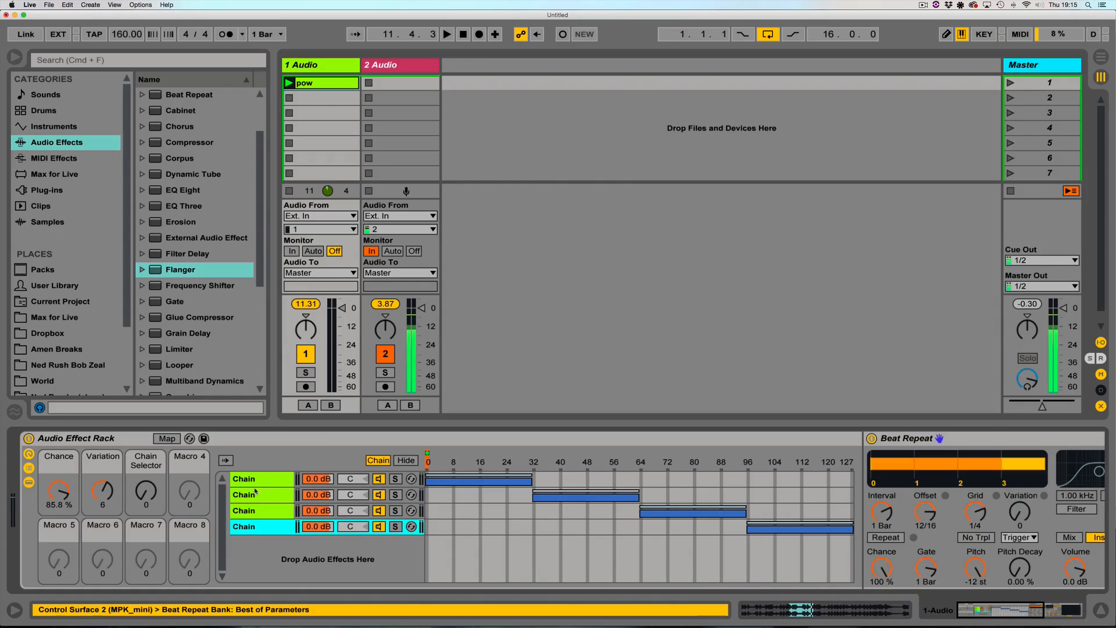
click(252, 480)
drag(61, 490, 60, 535)
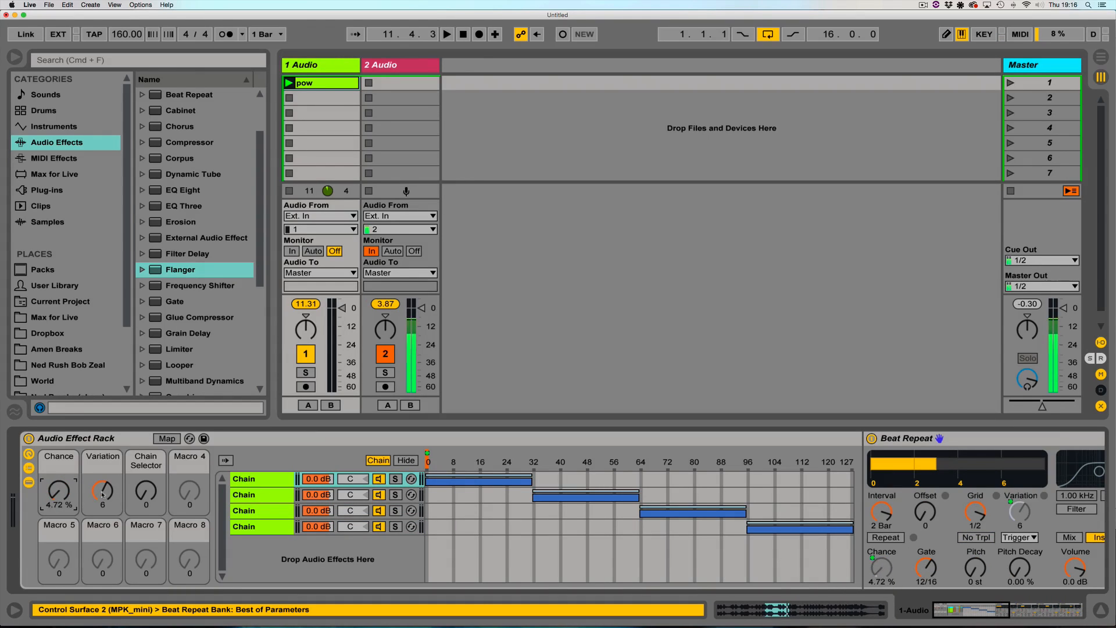
Reset the Chance and Variation macros to 0 and extend the pow clip's loop to 7 bars starting at bar 1
drag(97, 492, 59, 515)
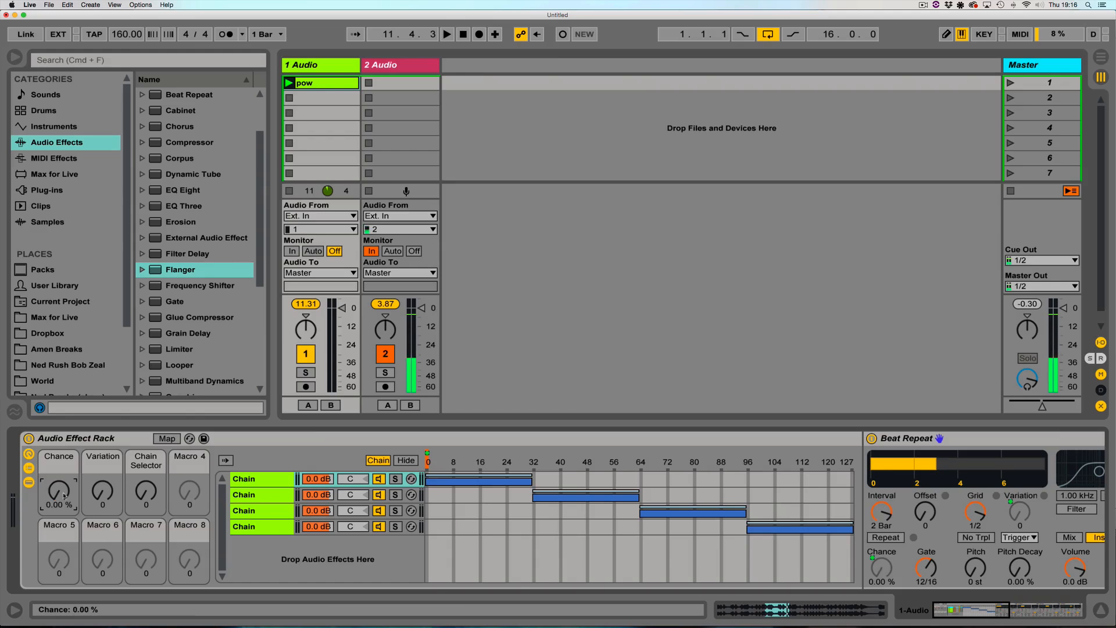
click(275, 480)
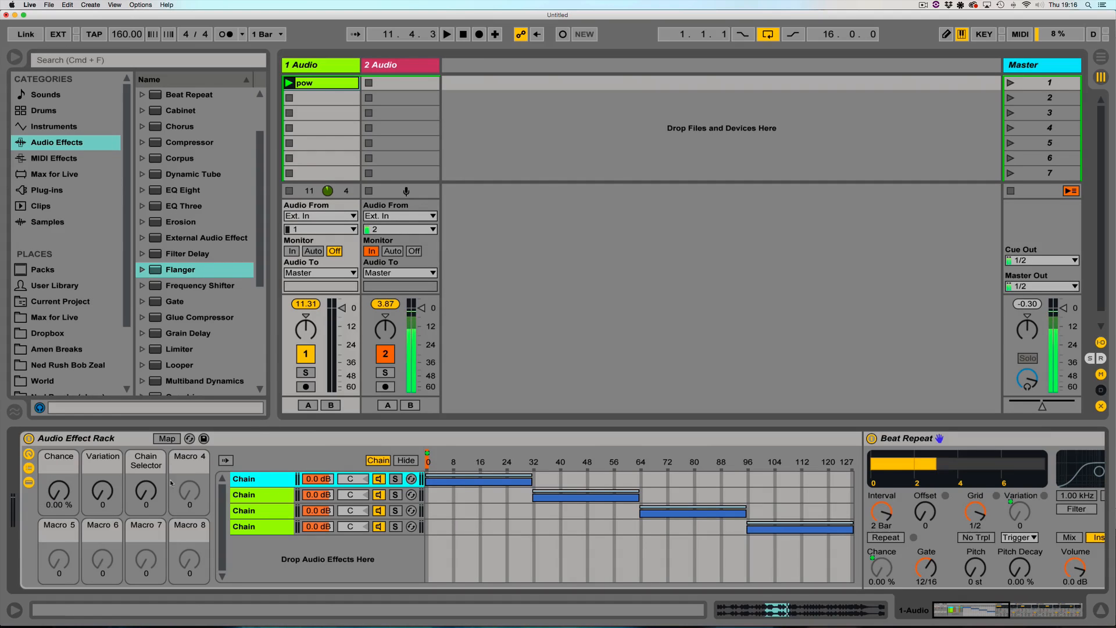
click(311, 84)
drag(559, 452, 342, 453)
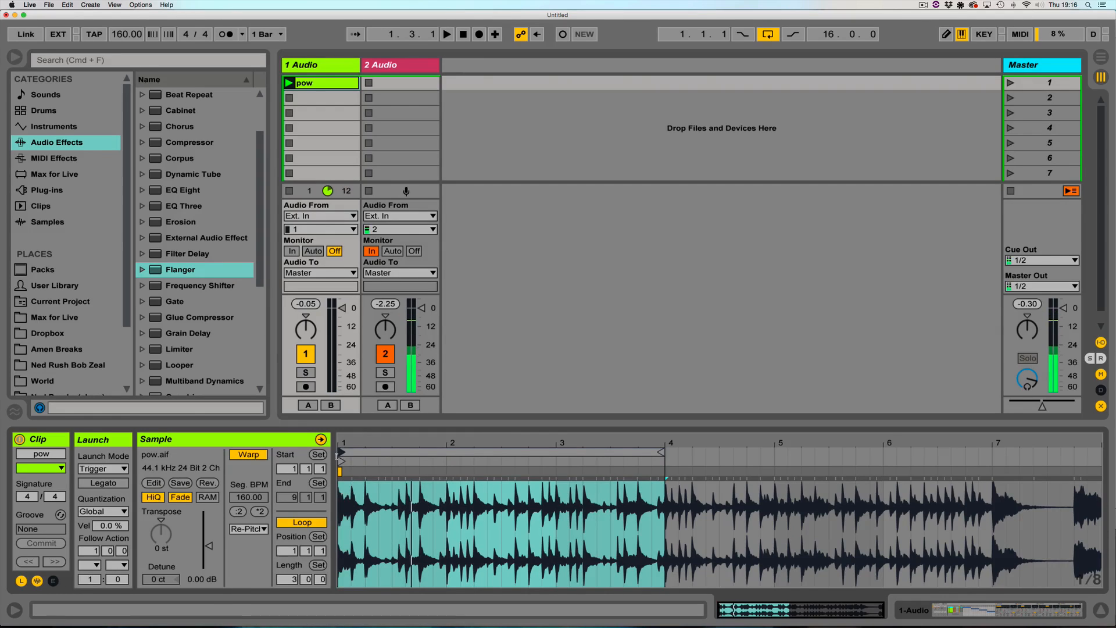
drag(662, 453, 1098, 453)
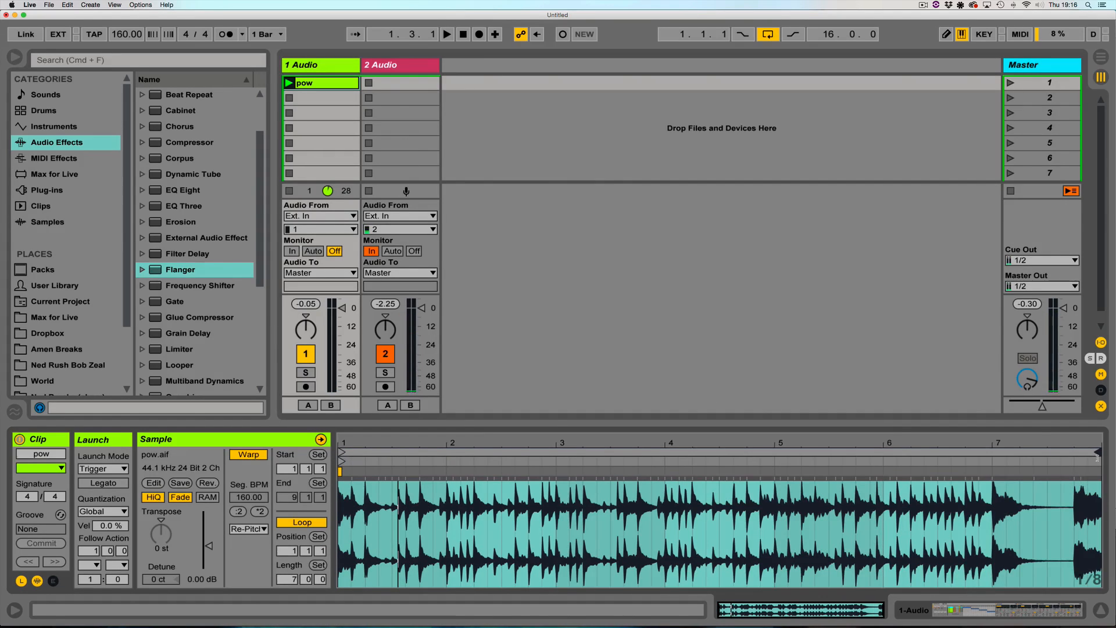
Play the clip, raise the rack's Chance macro to 100 % and sweep the Chain Selector macro up to 127
key(space)
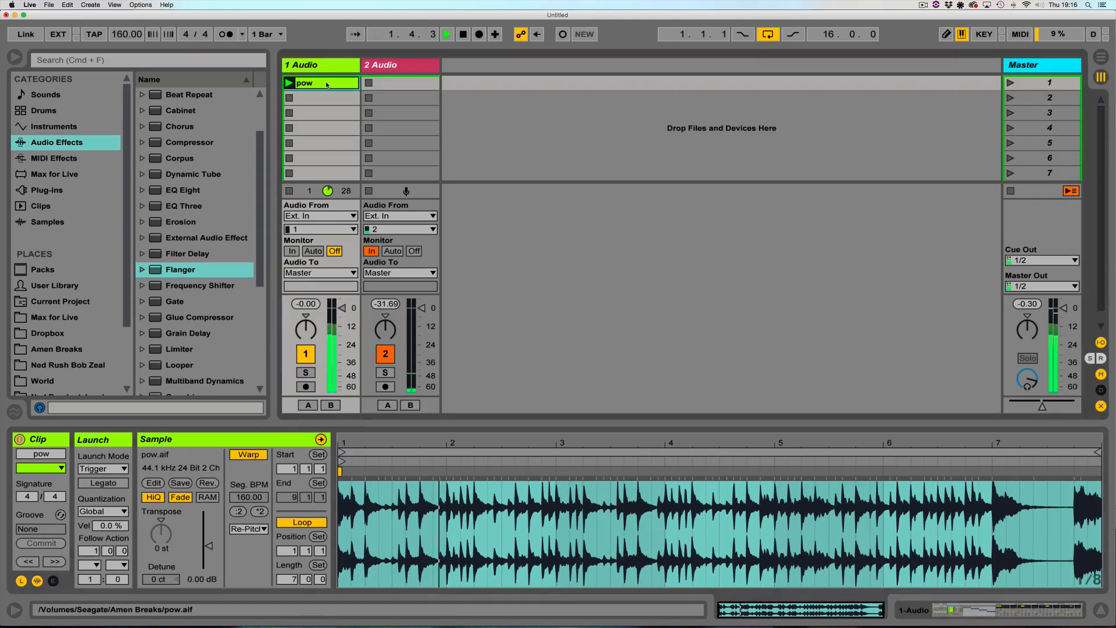
double_click(327, 66)
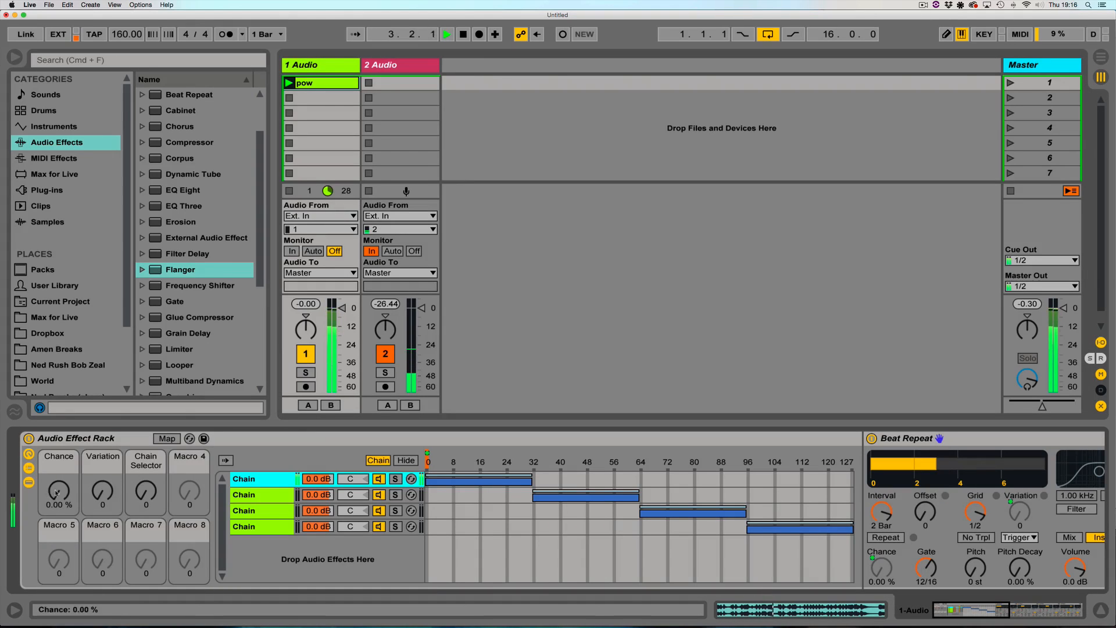
drag(64, 496, 65, 492)
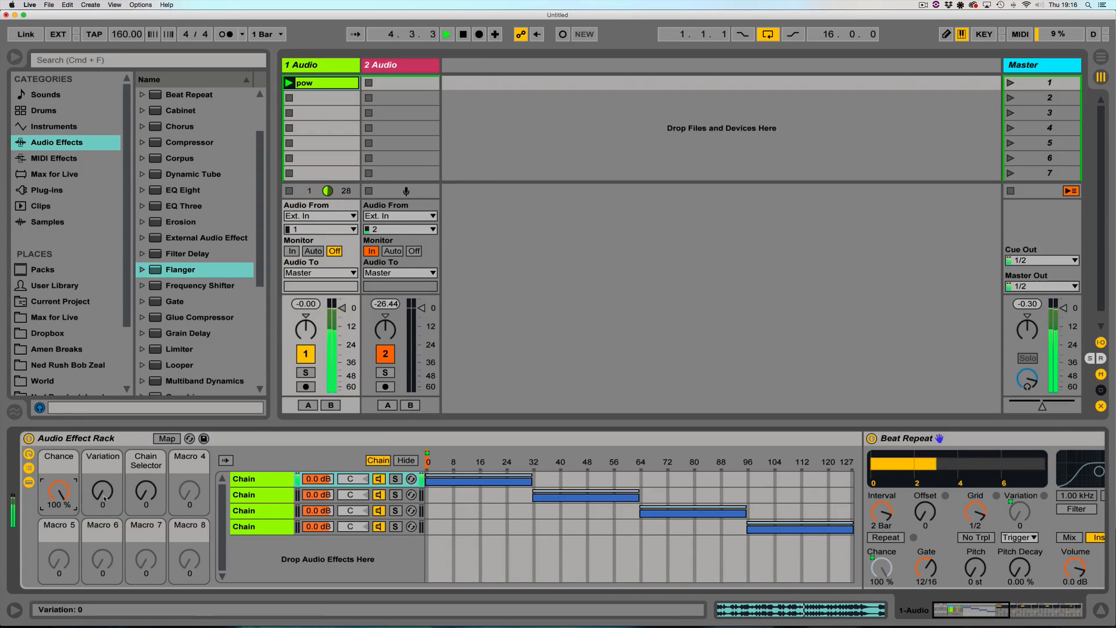
mouse_move(140, 499)
mouse_down()
mouse_move(139, 466)
mouse_move(146, 537)
mouse_up()
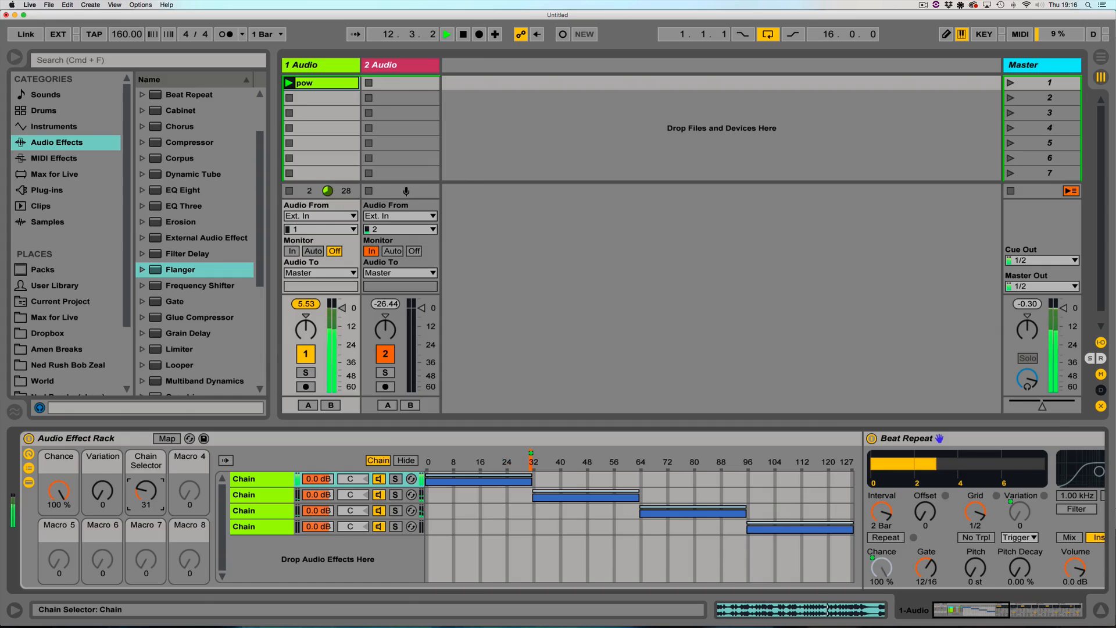
mouse_move(146, 492)
mouse_down()
mouse_move(146, 473)
mouse_move(146, 487)
mouse_up()
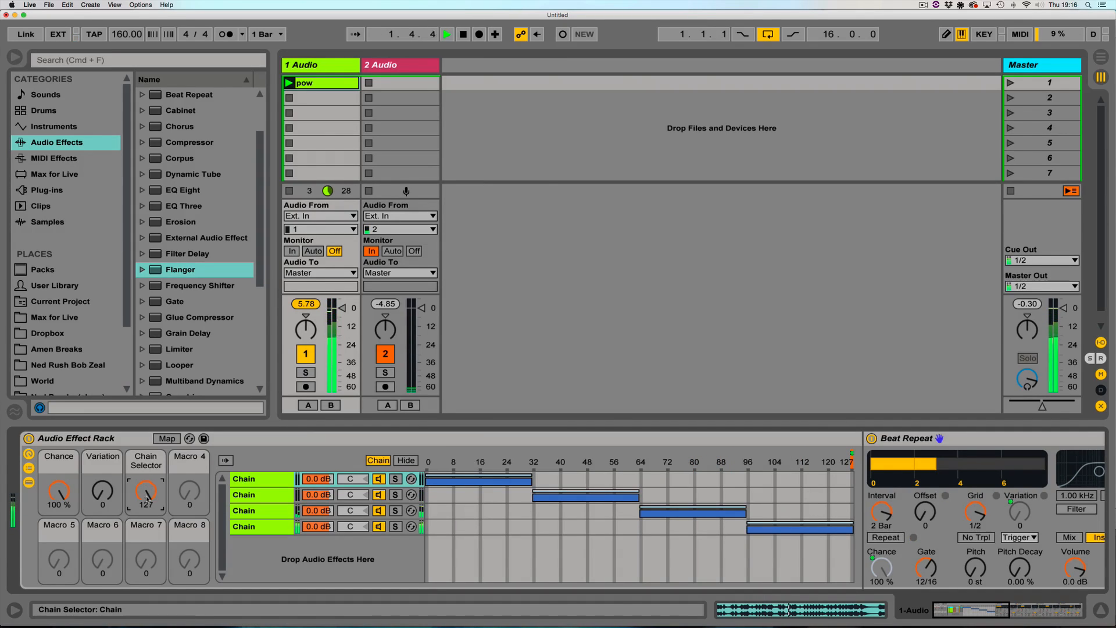
In the fourth chain, set Beat Repeat Variation to 10 and Grain Delay's Spray to 0.00 ms, Frequency 46.4 Hz, Rand Pitch 29.8 and Feedback 24 %
click(242, 526)
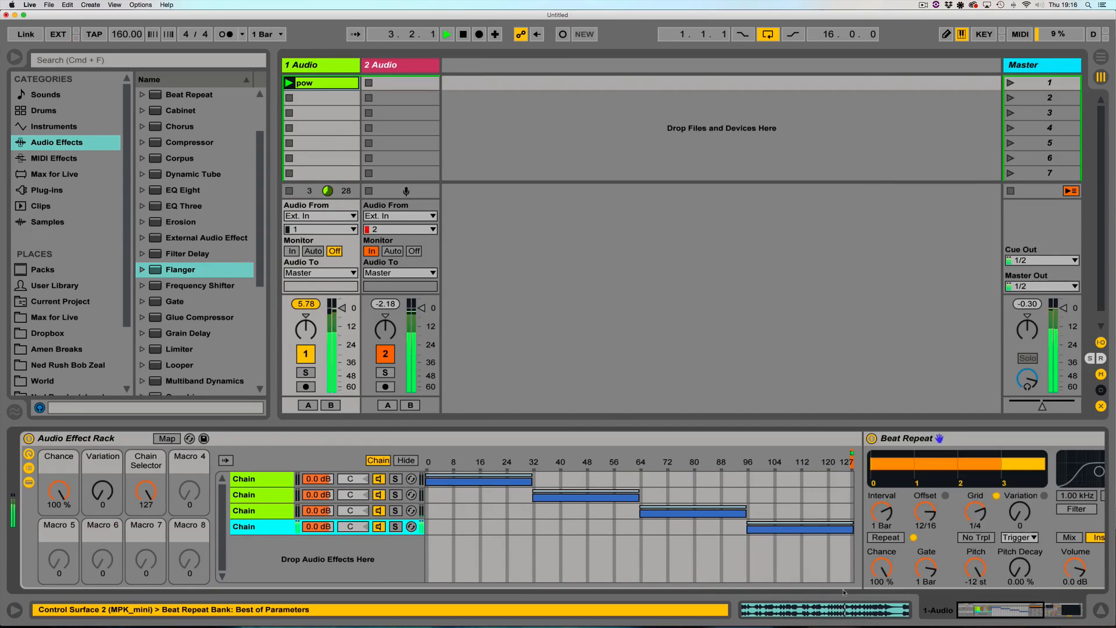
click(998, 613)
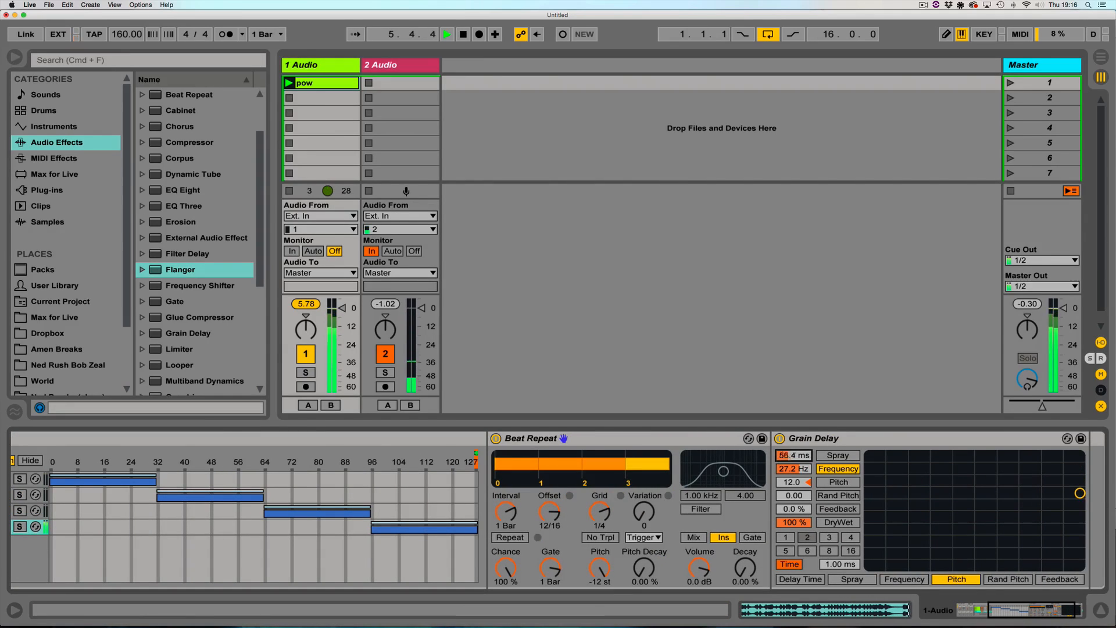
drag(1081, 494, 1079, 469)
mouse_move(792, 495)
mouse_down()
mouse_move(792, 450)
mouse_move(795, 515)
mouse_move(794, 474)
mouse_up()
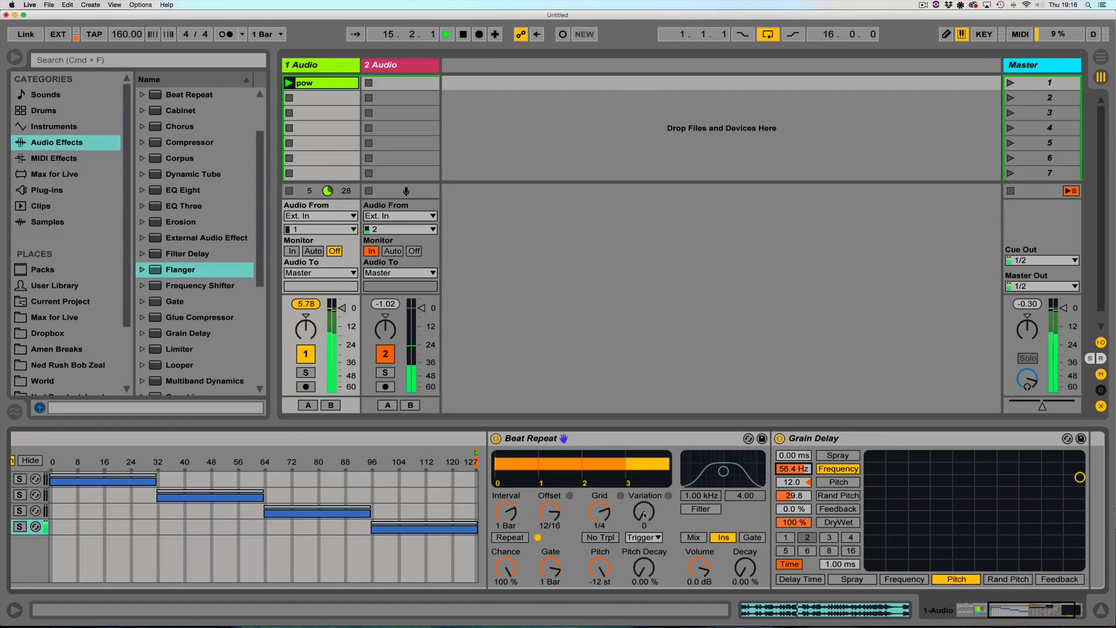
drag(645, 513, 645, 516)
drag(795, 469, 794, 498)
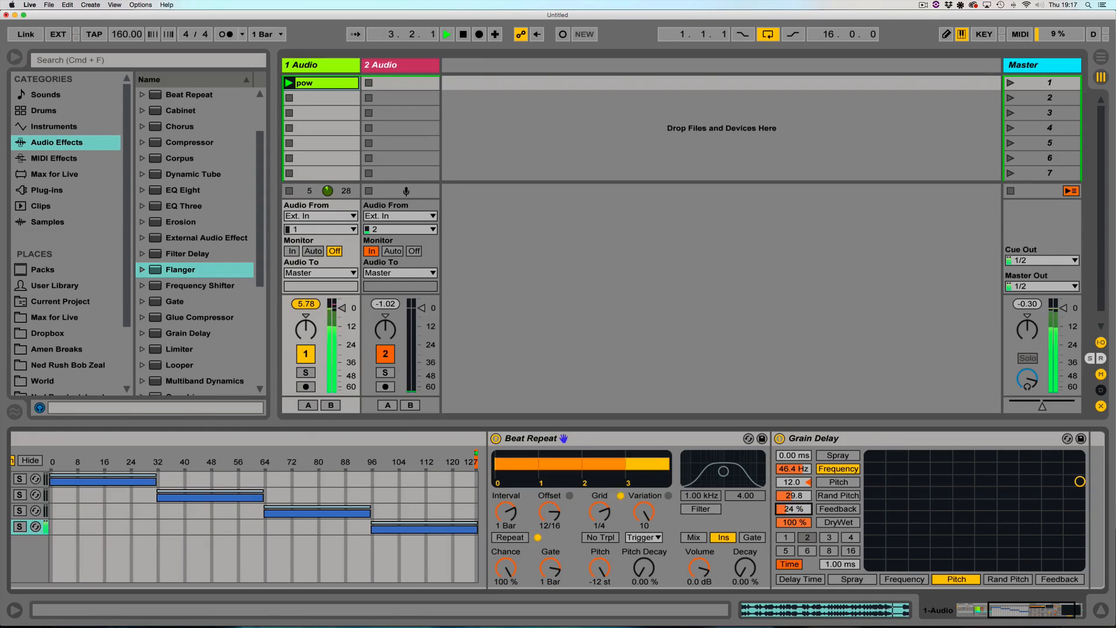
Raise the Variation macro to 10 and sweep the Chain Selector macro down through 48 to 0 during playback
scroll(795, 509, left, 10)
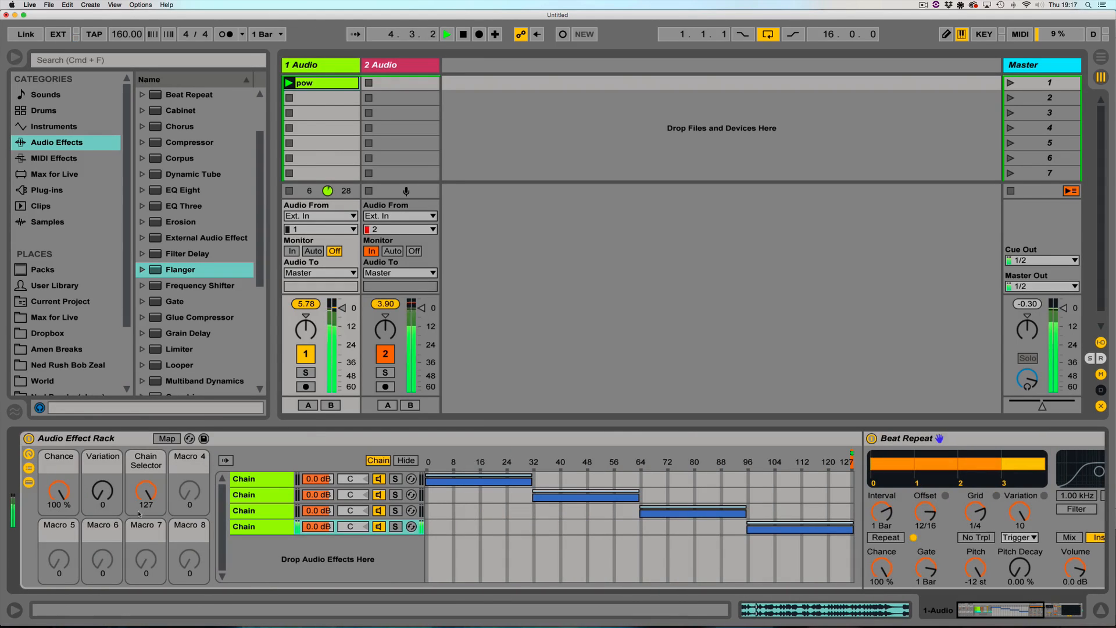
drag(145, 492, 146, 537)
drag(103, 505, 102, 436)
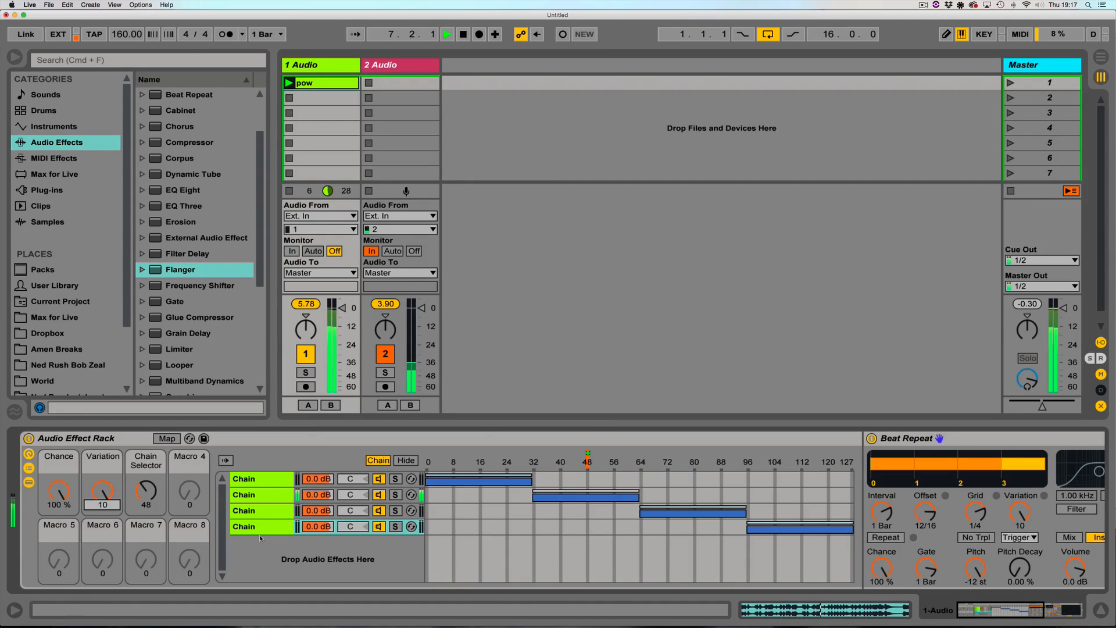
mouse_move(136, 478)
mouse_down()
mouse_move(136, 463)
mouse_move(134, 525)
mouse_up()
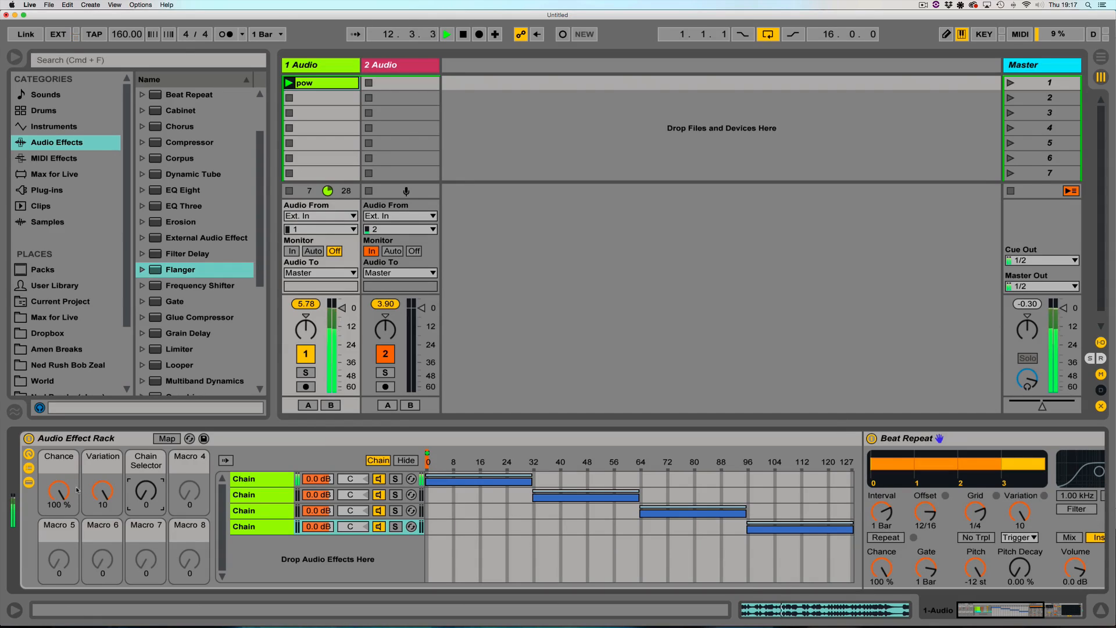
Stop playback and group the whole Audio Effect Rack inside a new outer rack
click(93, 439)
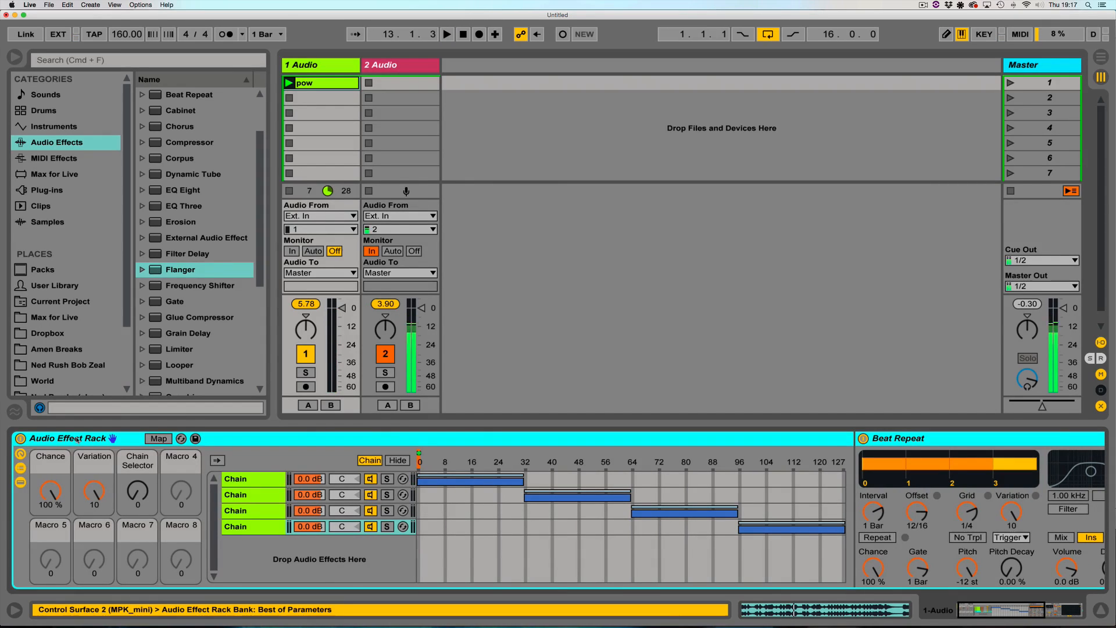
right_click(75, 440)
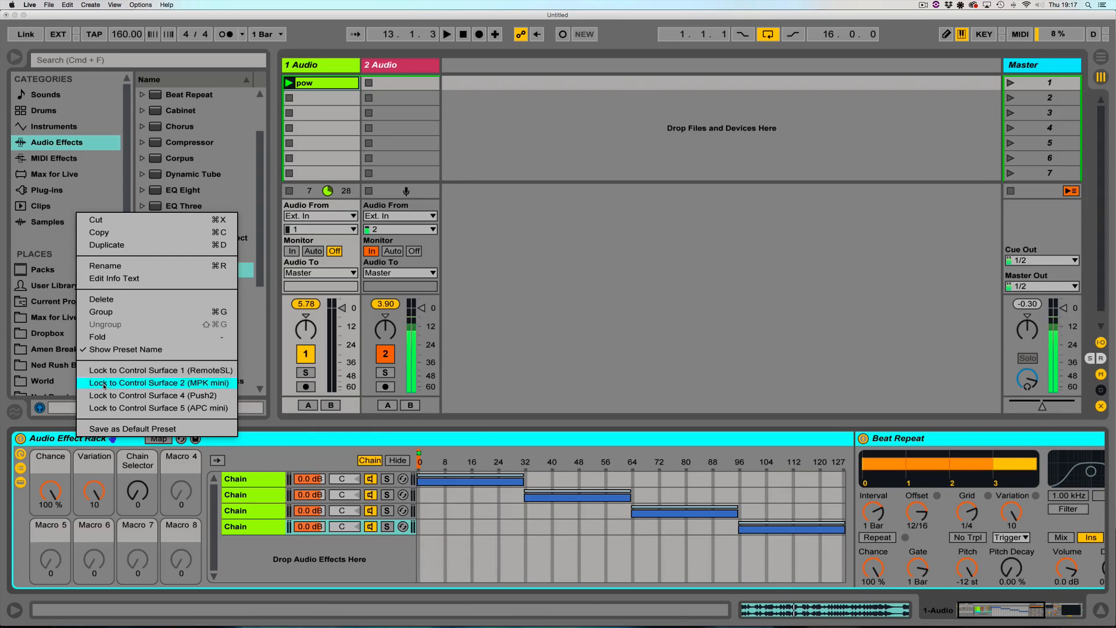
click(113, 314)
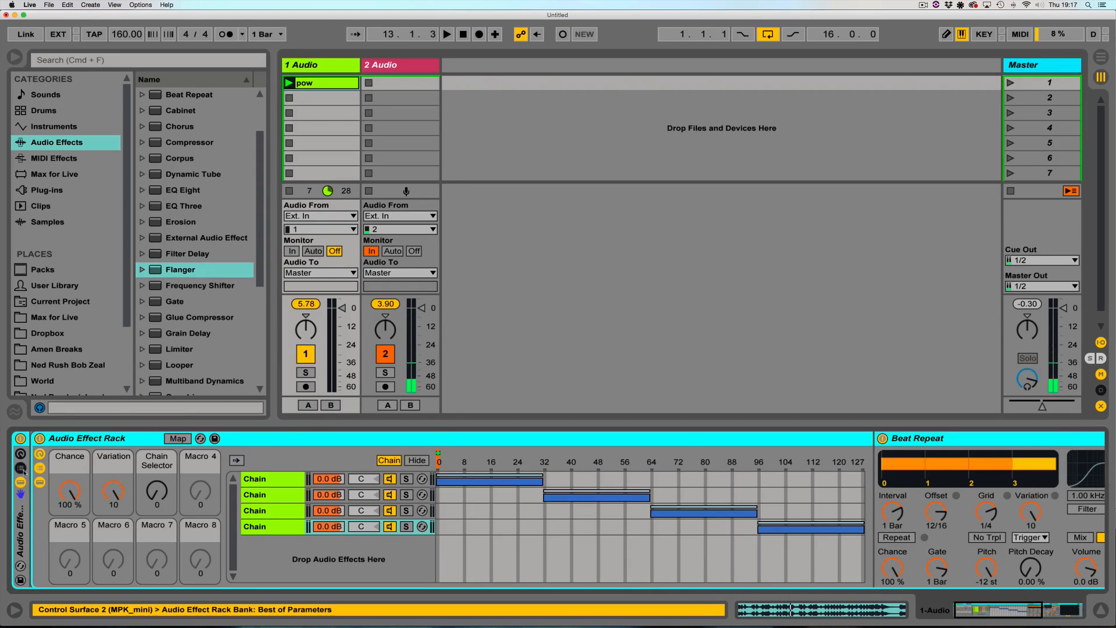
Show the outer rack's chain list and macros, collapse the inner rack to its macros and duplicate it in the same chain
click(22, 469)
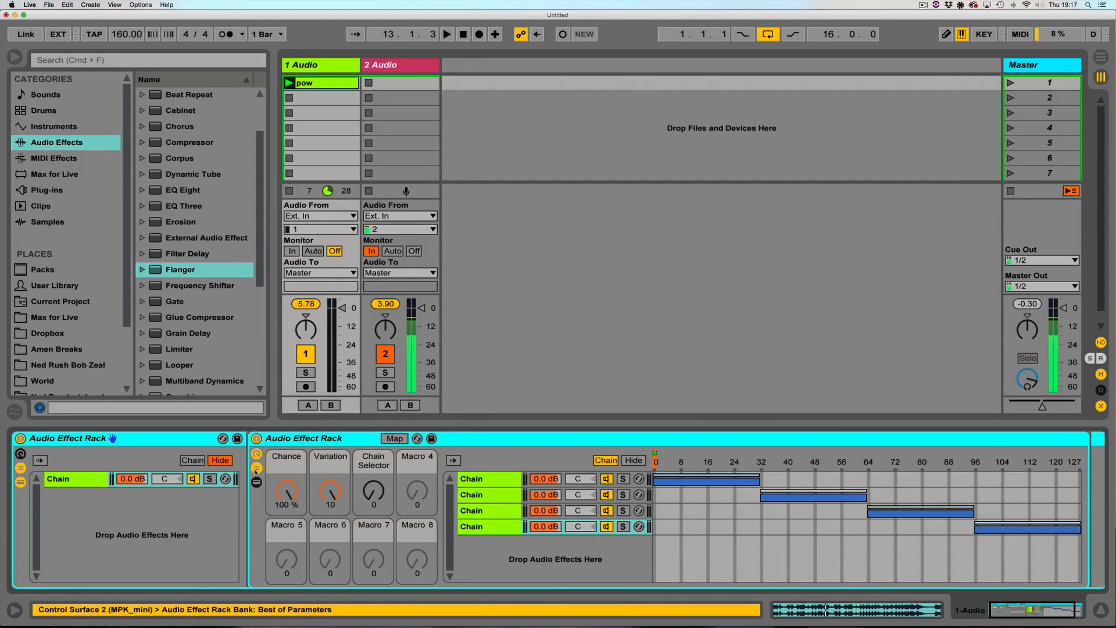
click(256, 469)
click(293, 440)
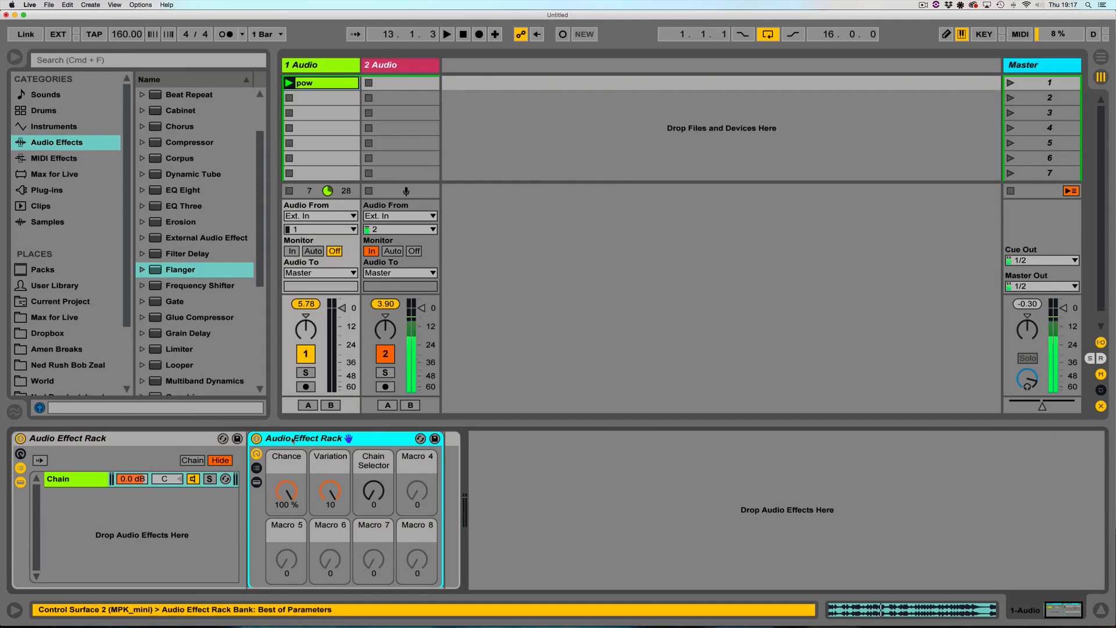
key(super+d)
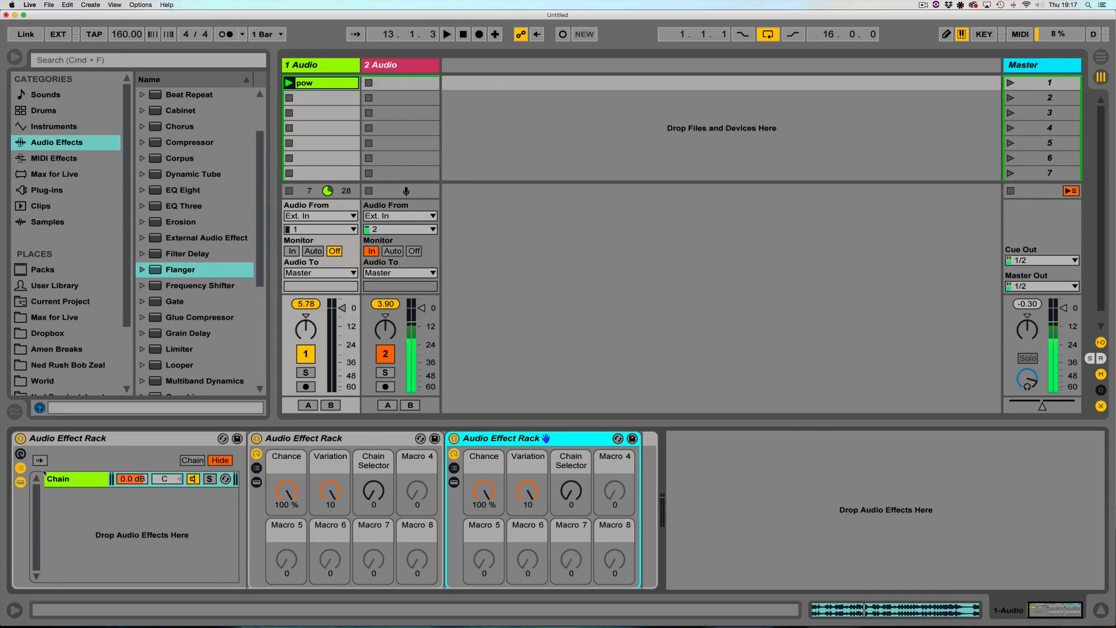
click(20, 454)
Remove one Beat Repeat Chance mapping from the first inner rack's Chance macro and check the undo history
right_click(464, 491)
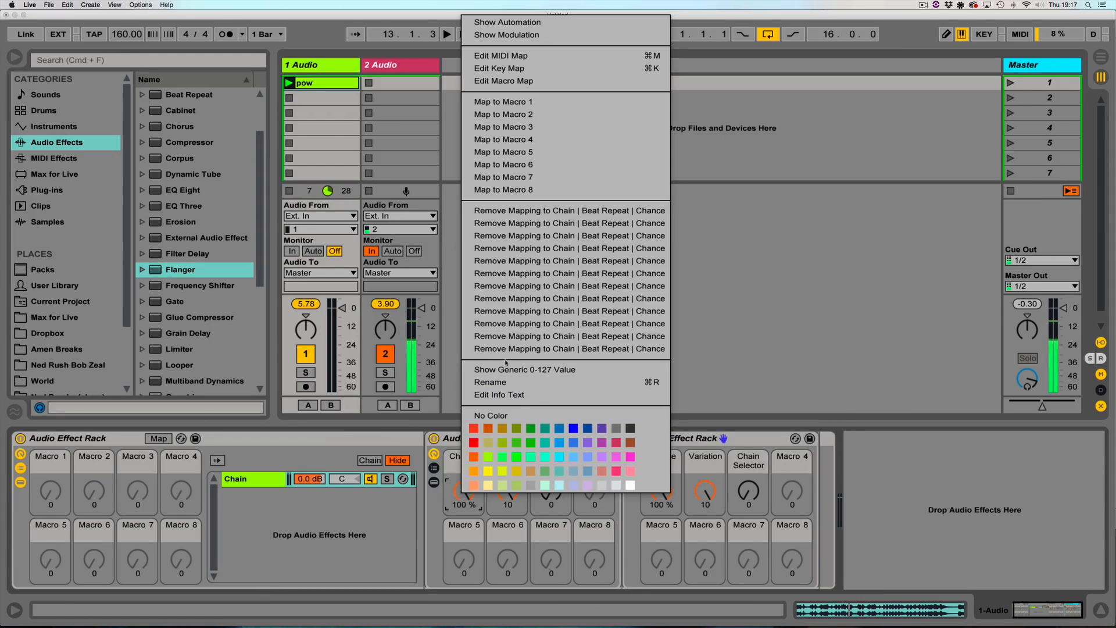
click(522, 211)
right_click(464, 491)
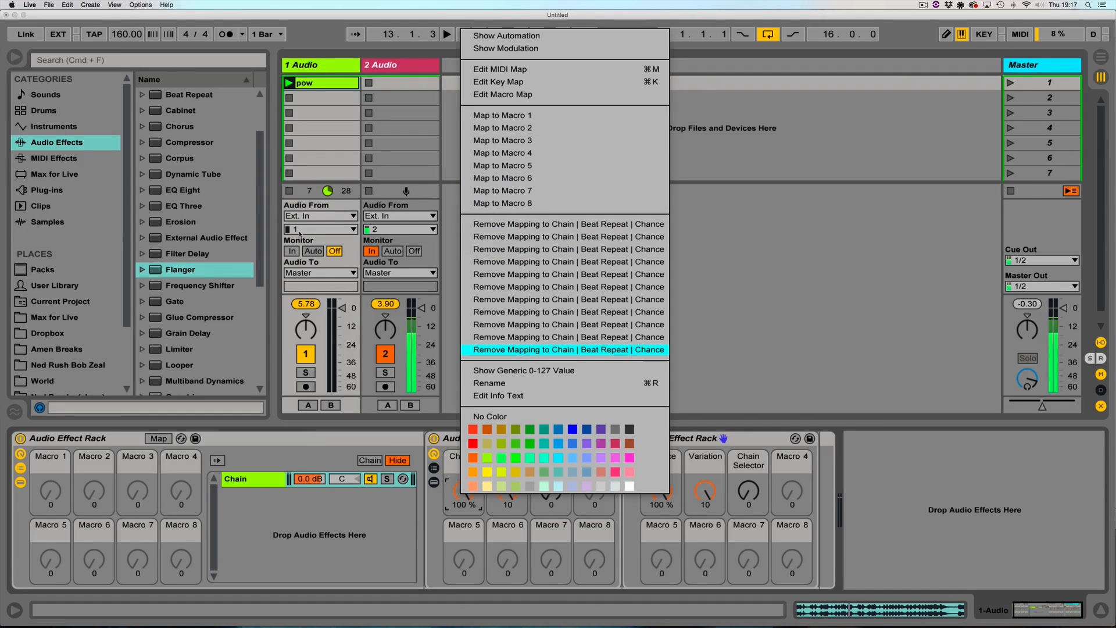
click(28, 4)
click(67, 4)
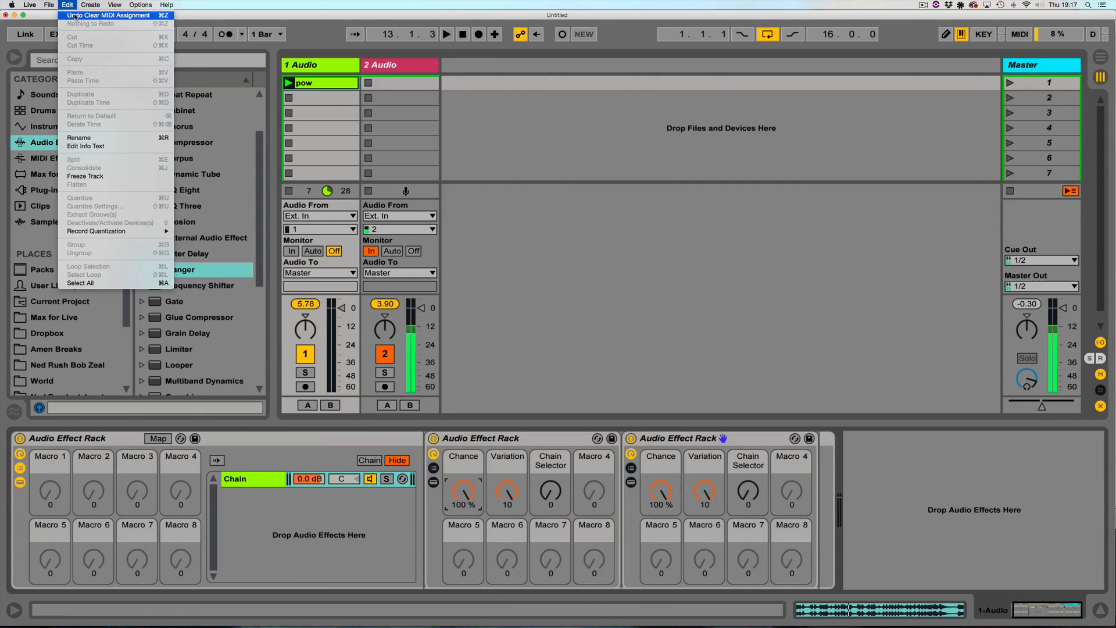
click(457, 436)
Map the first inner rack's Chance, Variation and Chain Selector macros to Macros 1, 2 and 3 of the outer rack
right_click(464, 493)
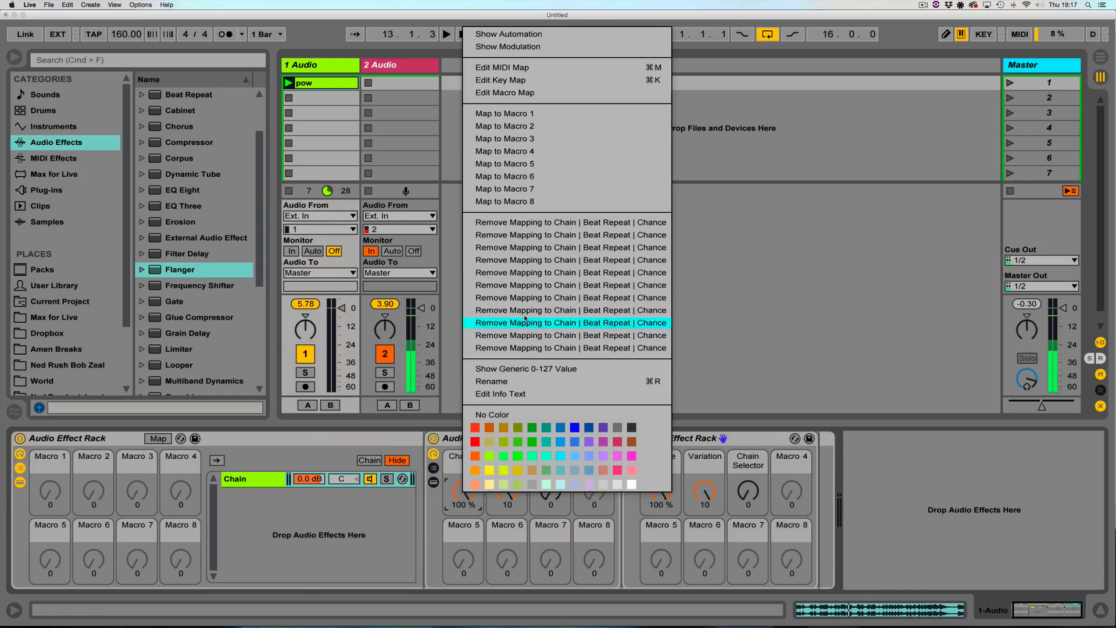
click(511, 117)
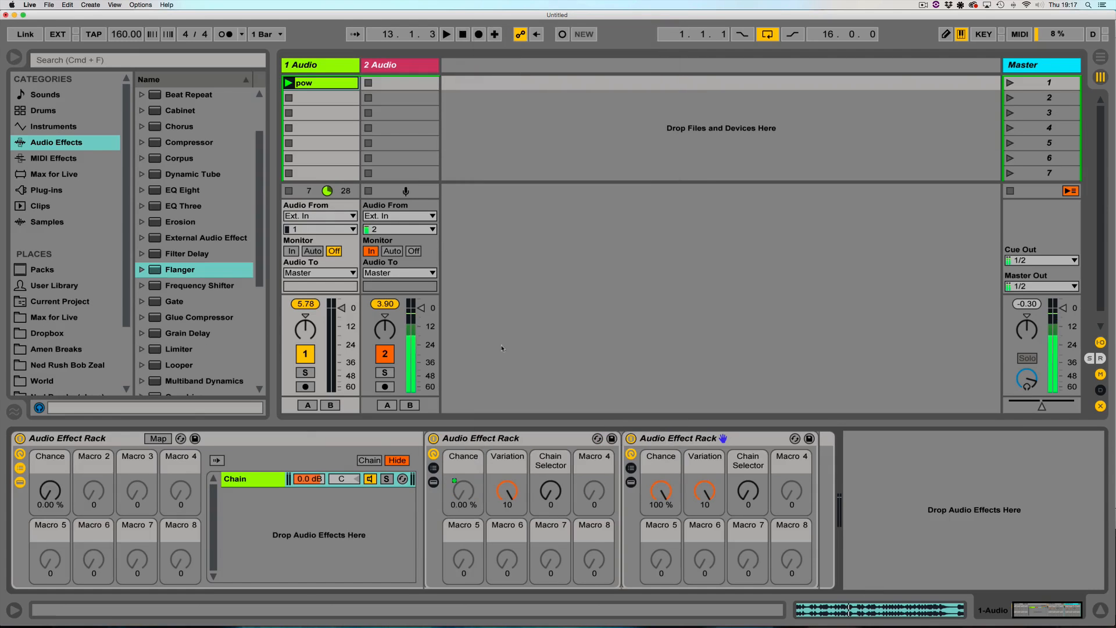
right_click(509, 489)
click(551, 251)
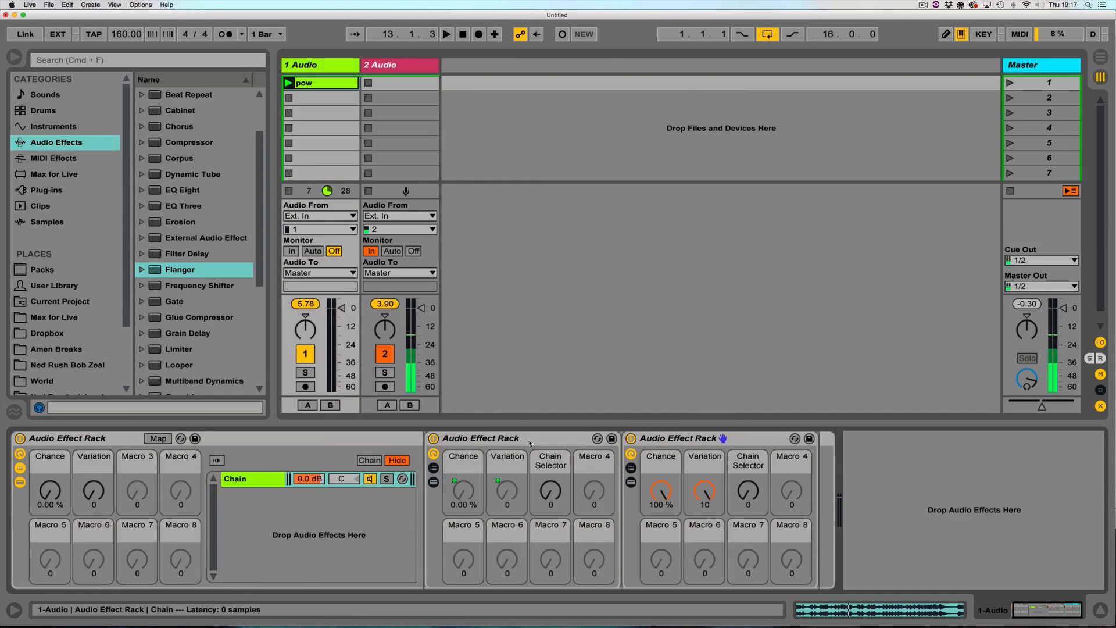
right_click(550, 491)
click(586, 257)
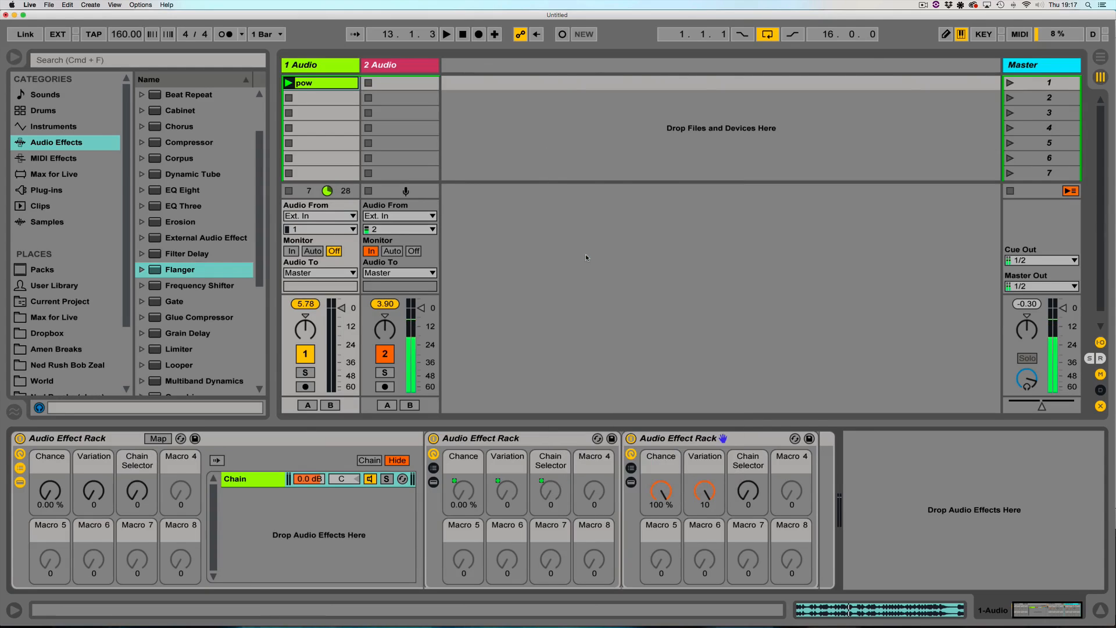
Map the second inner rack's Chance, Variation and Chain Selector macros to Macros 5, 6 and 7 of the outer rack
right_click(660, 489)
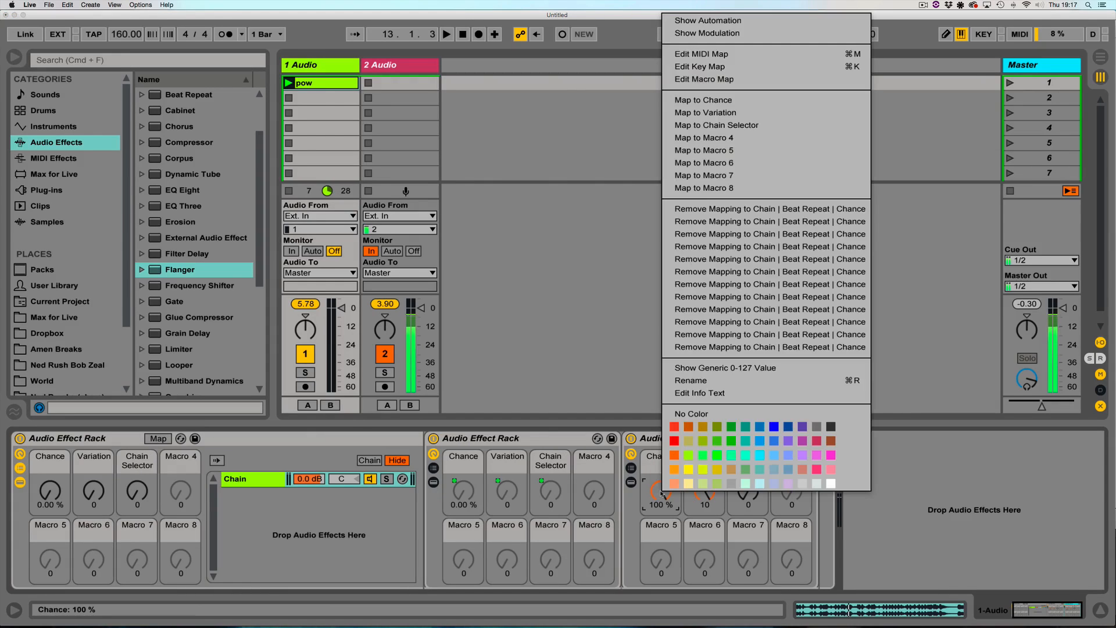
click(711, 151)
right_click(703, 492)
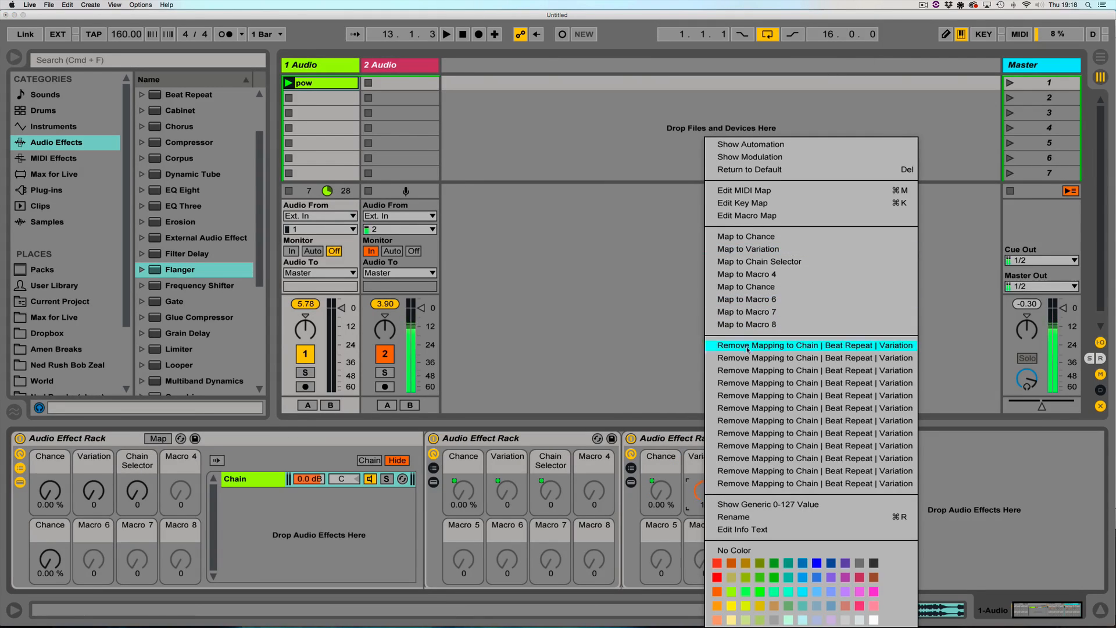
click(749, 299)
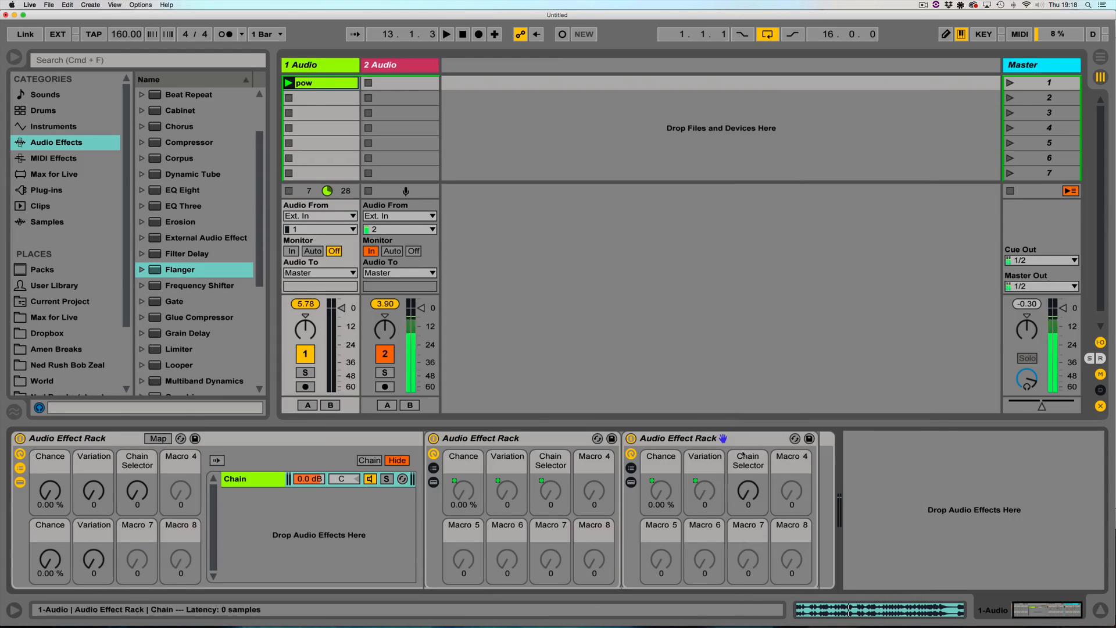
right_click(749, 491)
click(779, 315)
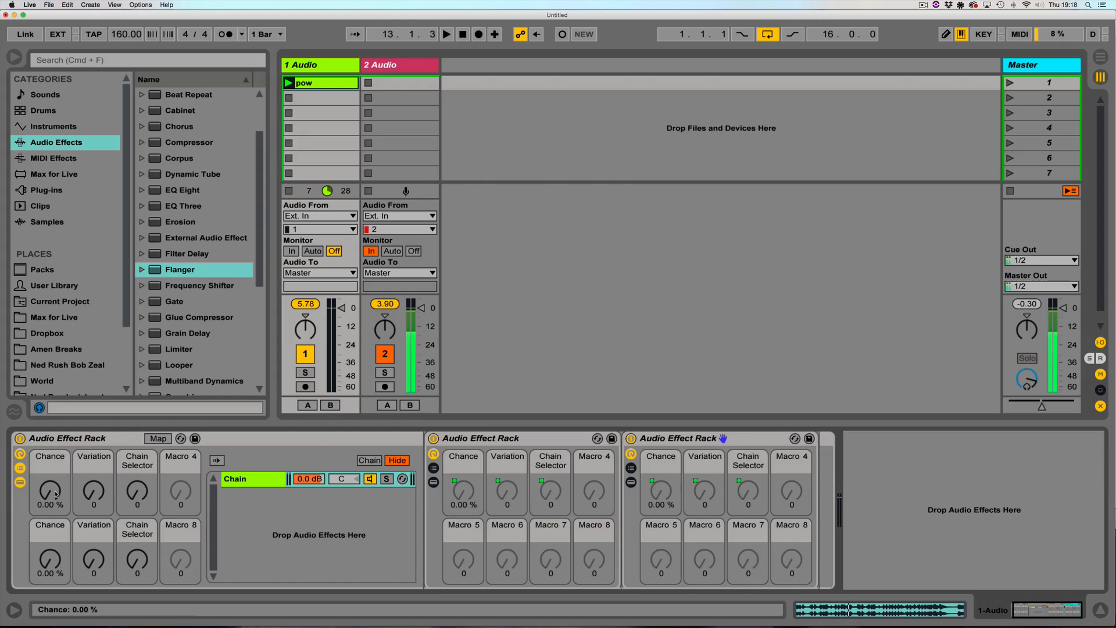
During playback, set both outer Chance macros to 100 %, the first Variation to 10 and Chain Selector to 70, and the second to 0 and 1
key(space)
drag(53, 494, 53, 418)
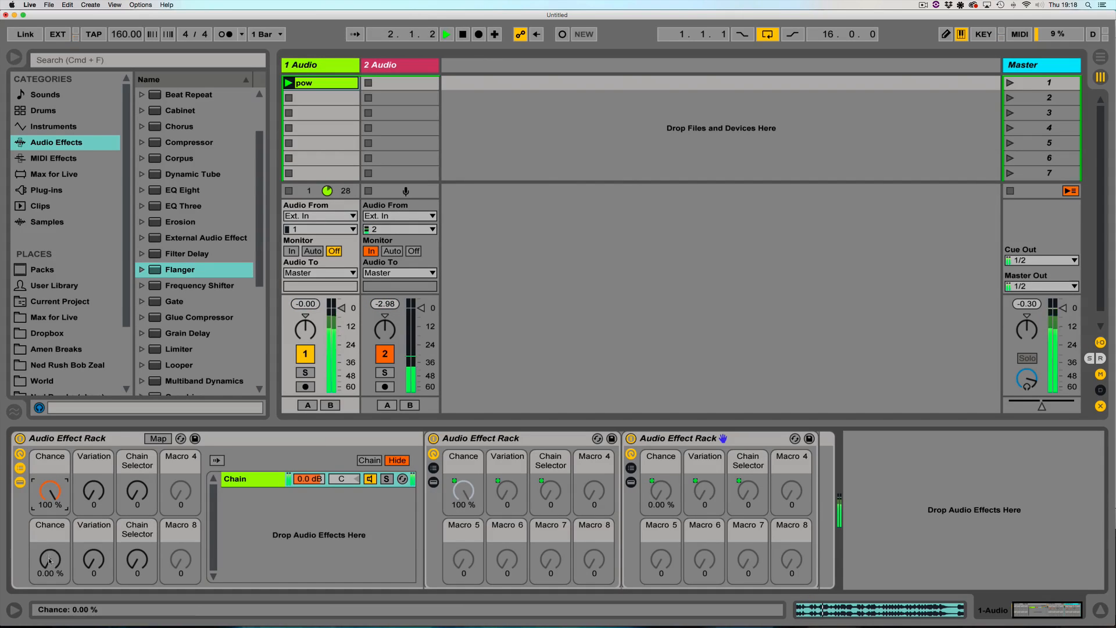
drag(50, 561, 50, 511)
drag(93, 561, 138, 437)
drag(138, 496, 95, 434)
drag(95, 560, 94, 589)
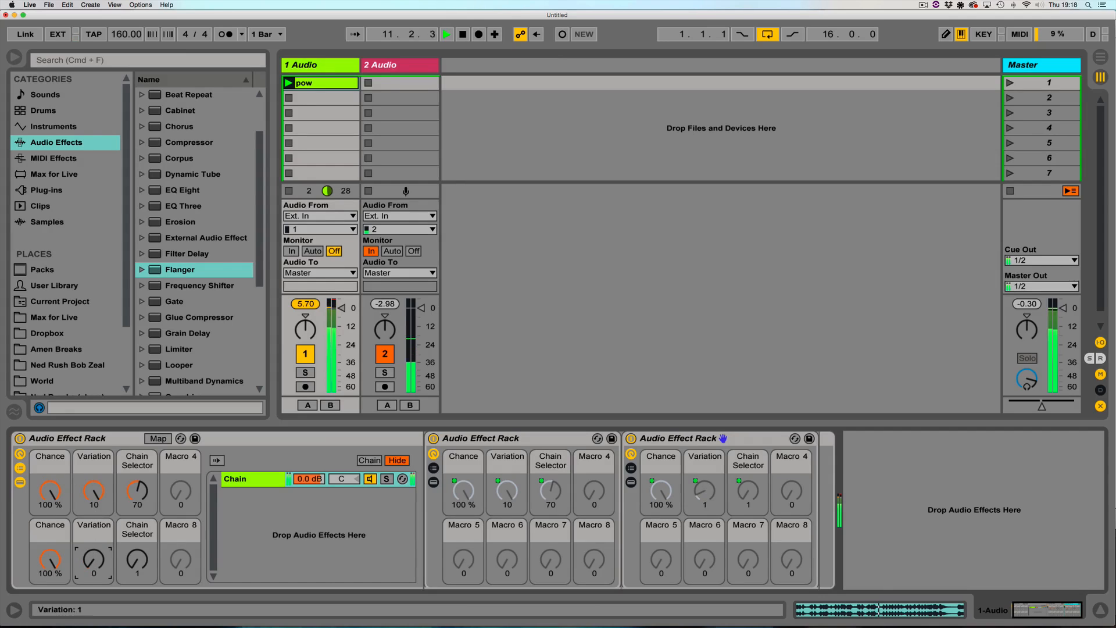
Set the outer rack's first Chain Selector to 65, then stop playback and move the rack onto the Master track after the Limiter
drag(137, 491, 138, 439)
drag(138, 491, 137, 501)
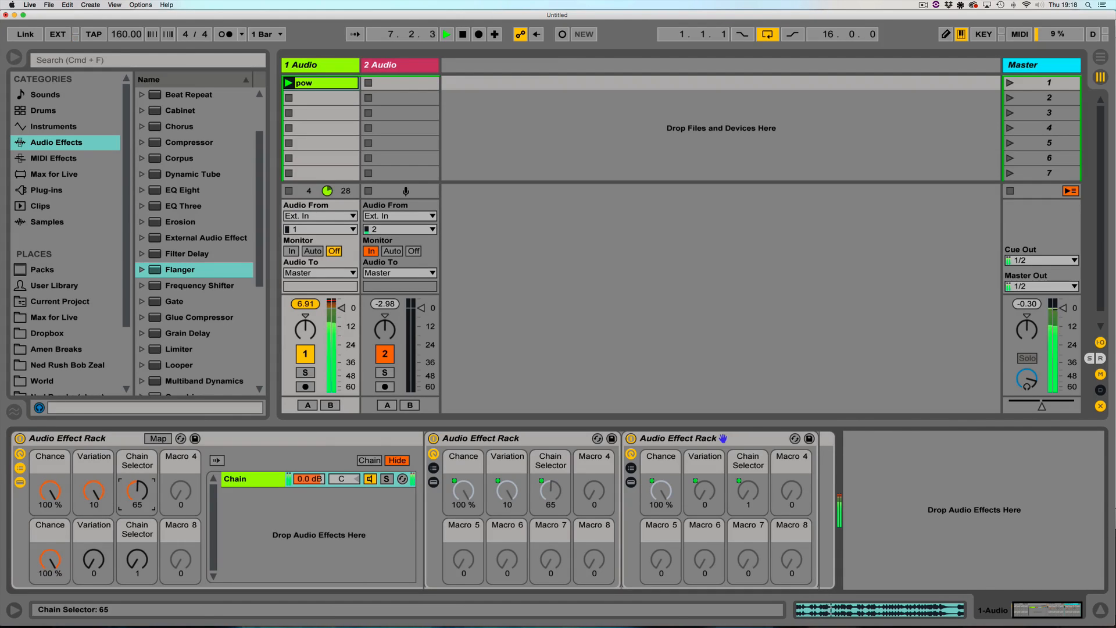
key(space)
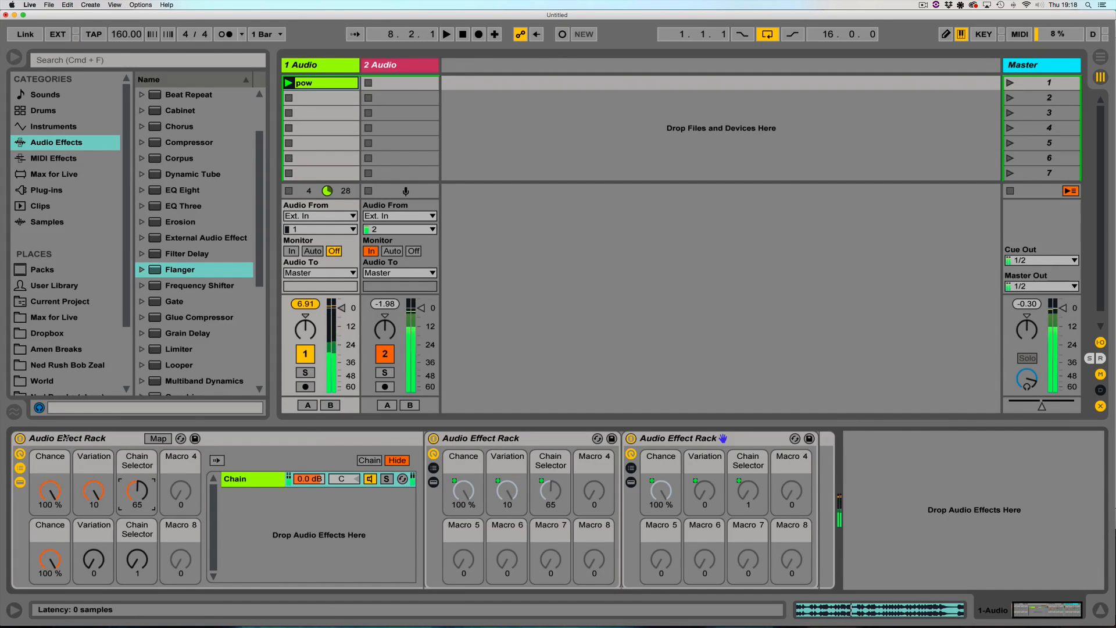
drag(64, 438, 154, 475)
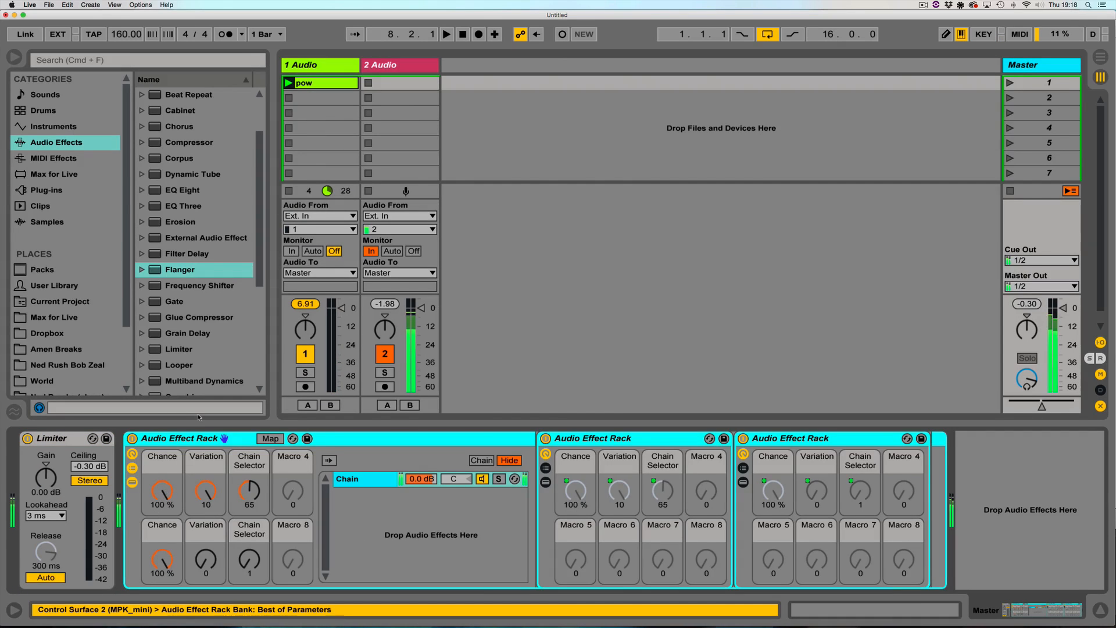
Add a Saturator at the start of the 2 Audio device chain with Drive at 36.0 dB, and start playback
scroll(174, 311, down, 5)
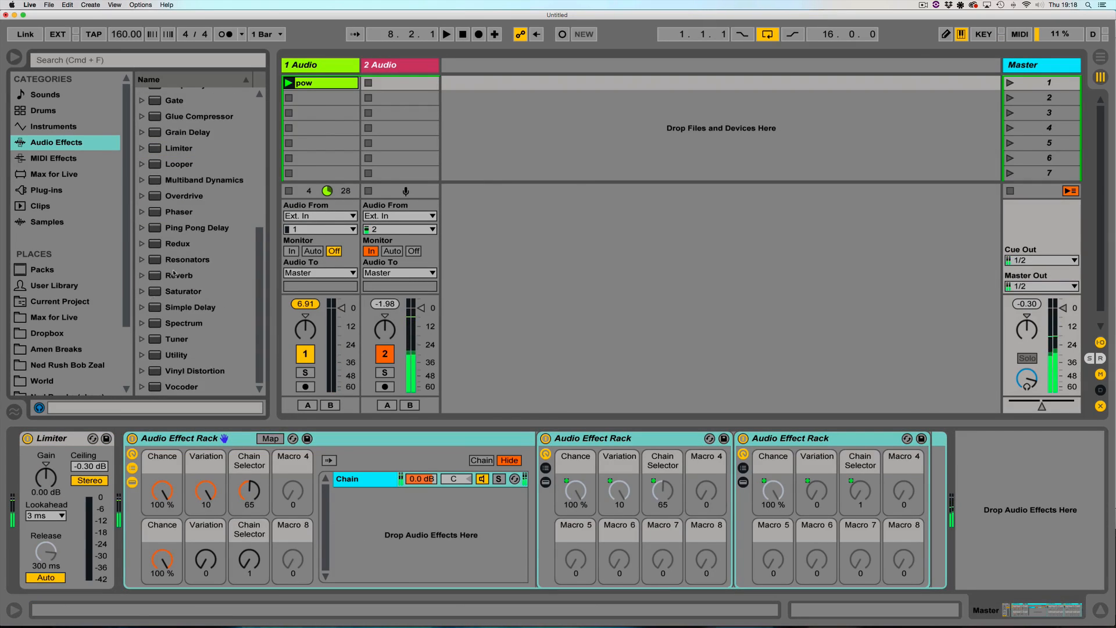
click(393, 68)
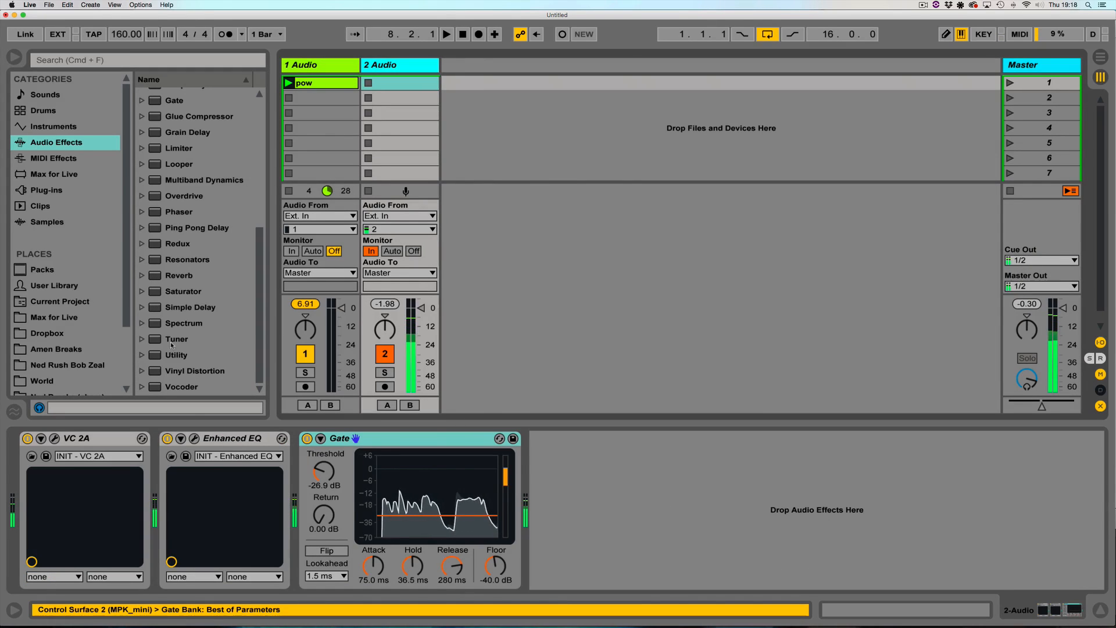
drag(168, 292, 641, 481)
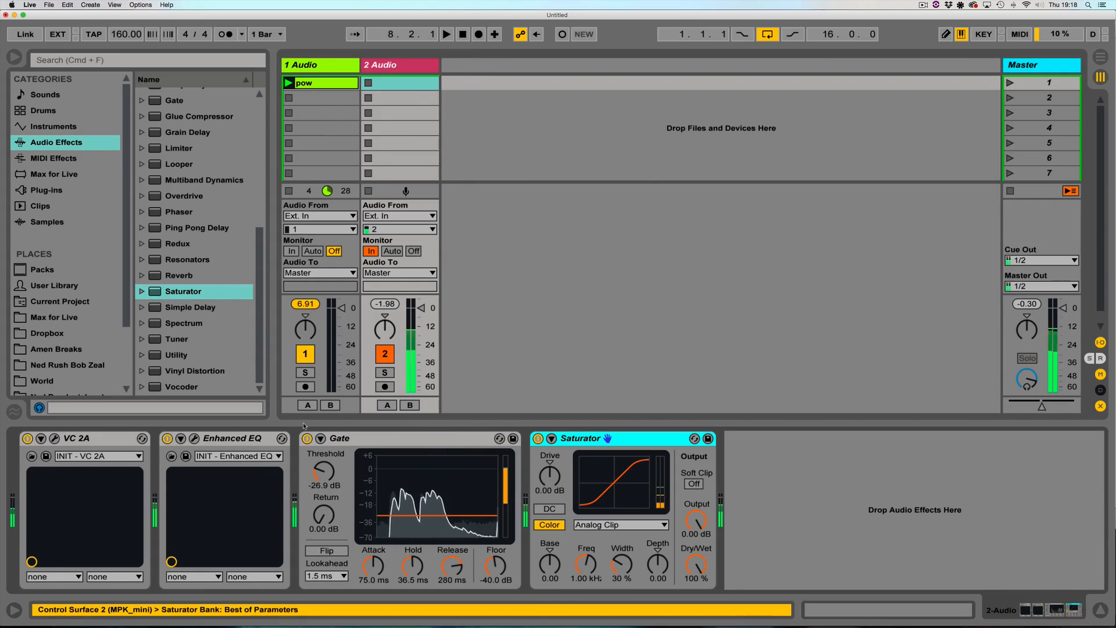
drag(592, 438, 39, 413)
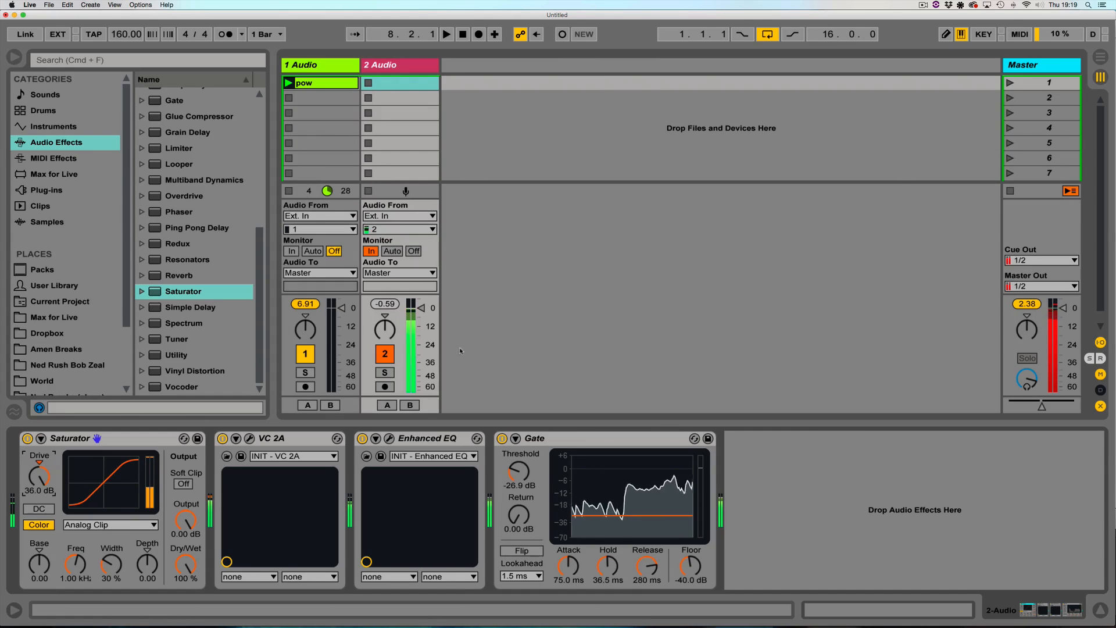
key(space)
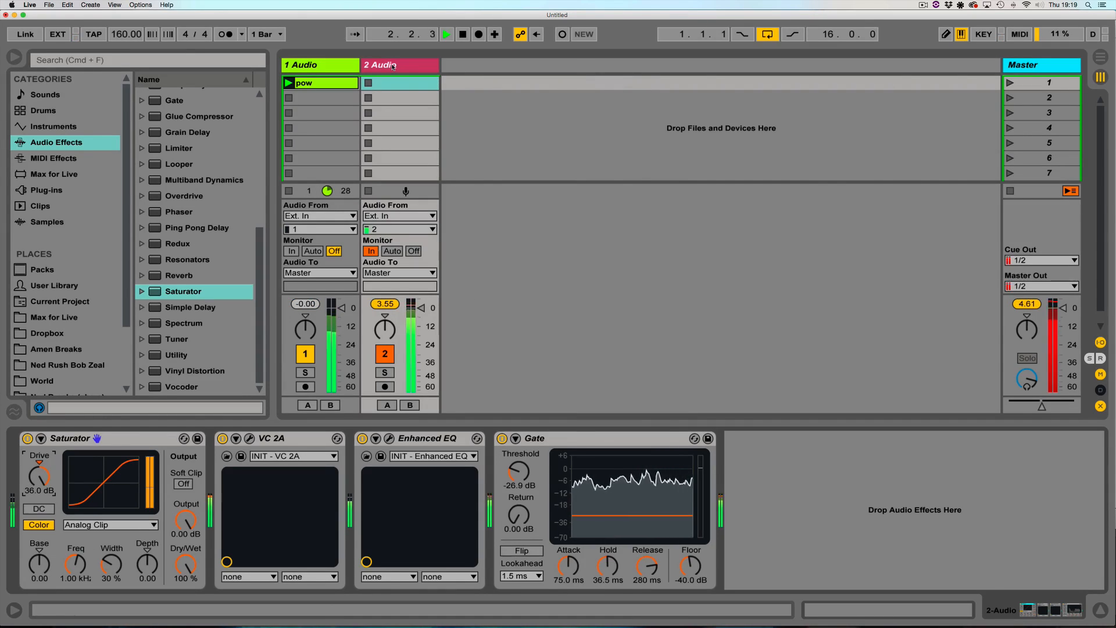
In the Master rack, set the second Chance to 0 %, the first Chance to 55.9 %, and the first Variation and Chain Selector to 0
scroll(173, 226, up, 5)
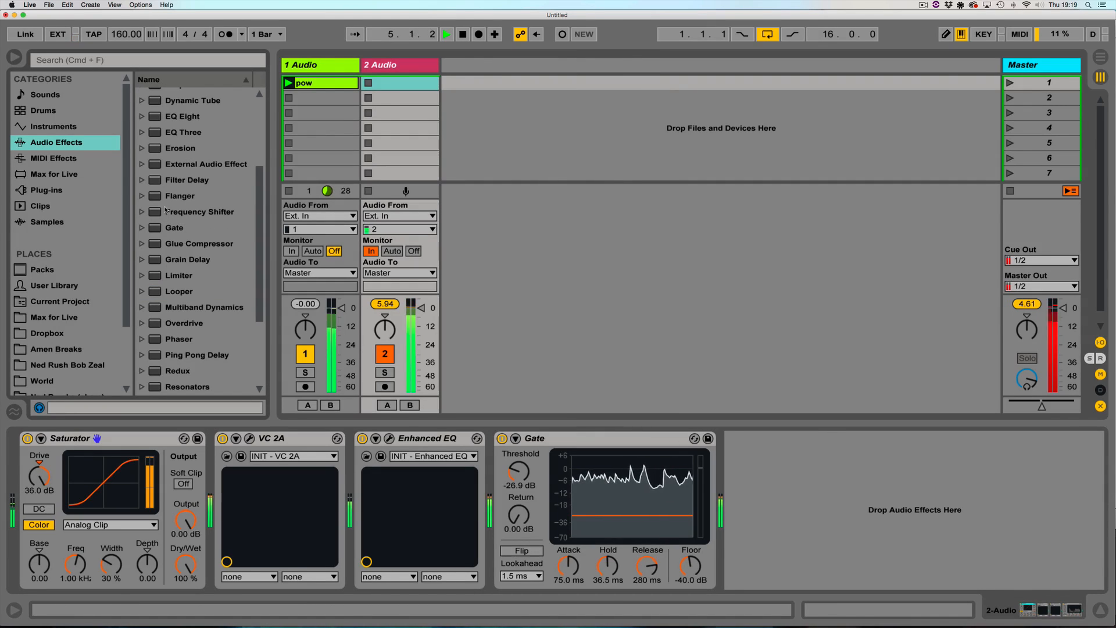
click(1025, 66)
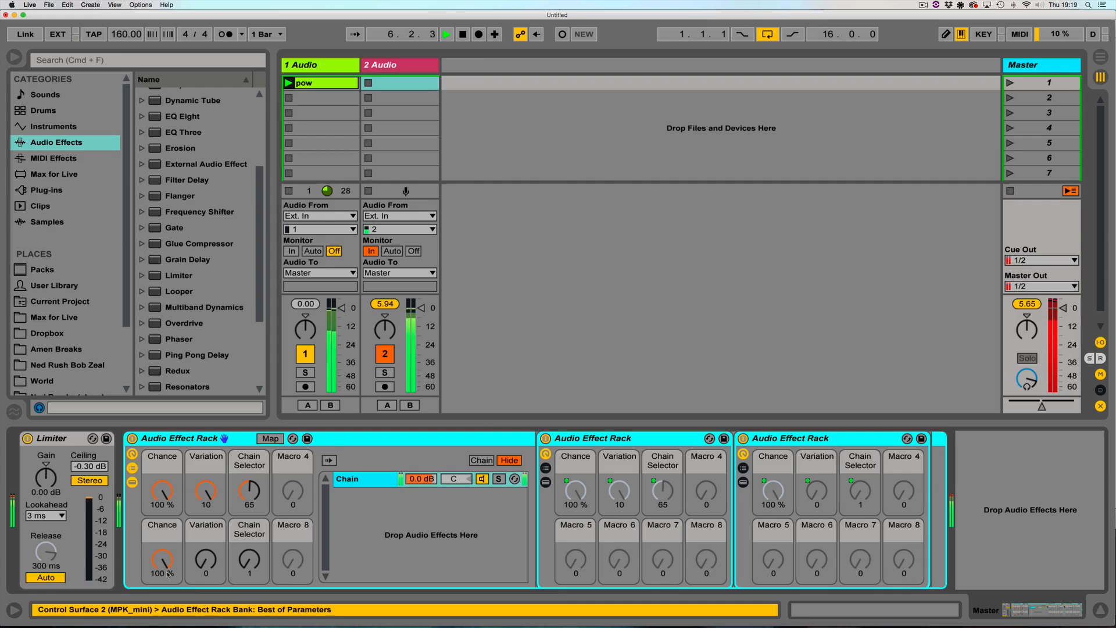
drag(162, 558, 162, 615)
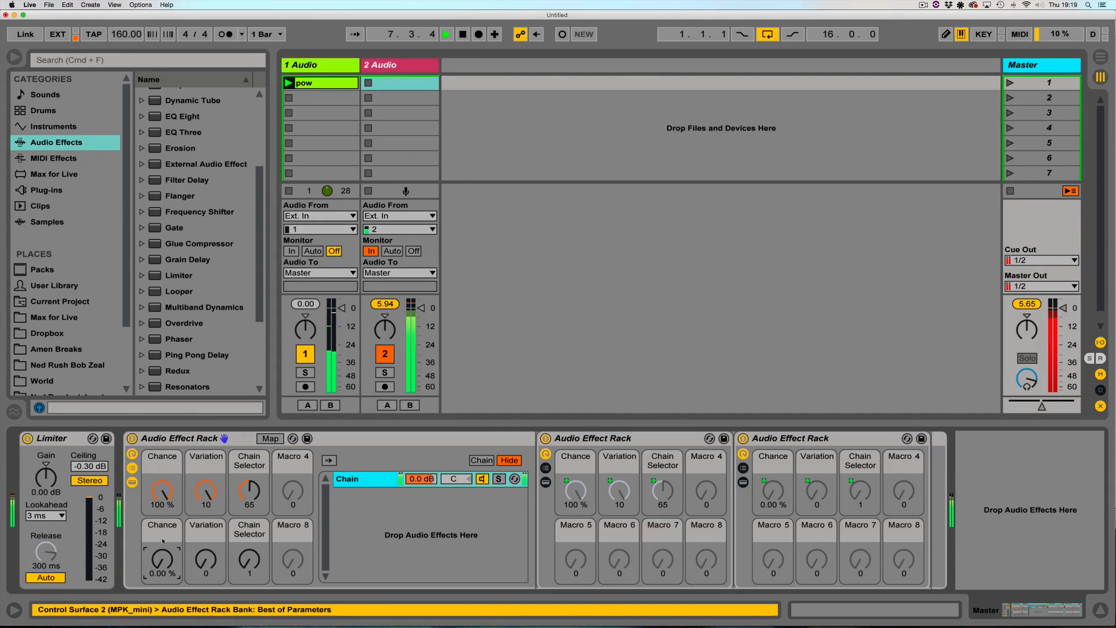
drag(162, 492, 162, 523)
drag(206, 491, 206, 550)
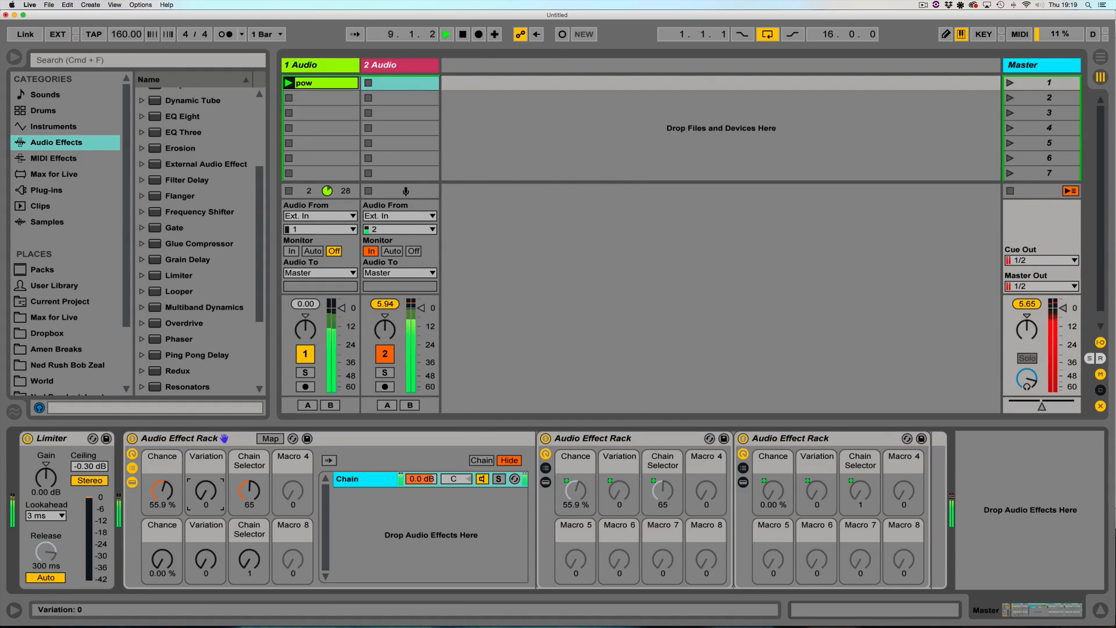
drag(249, 491, 249, 530)
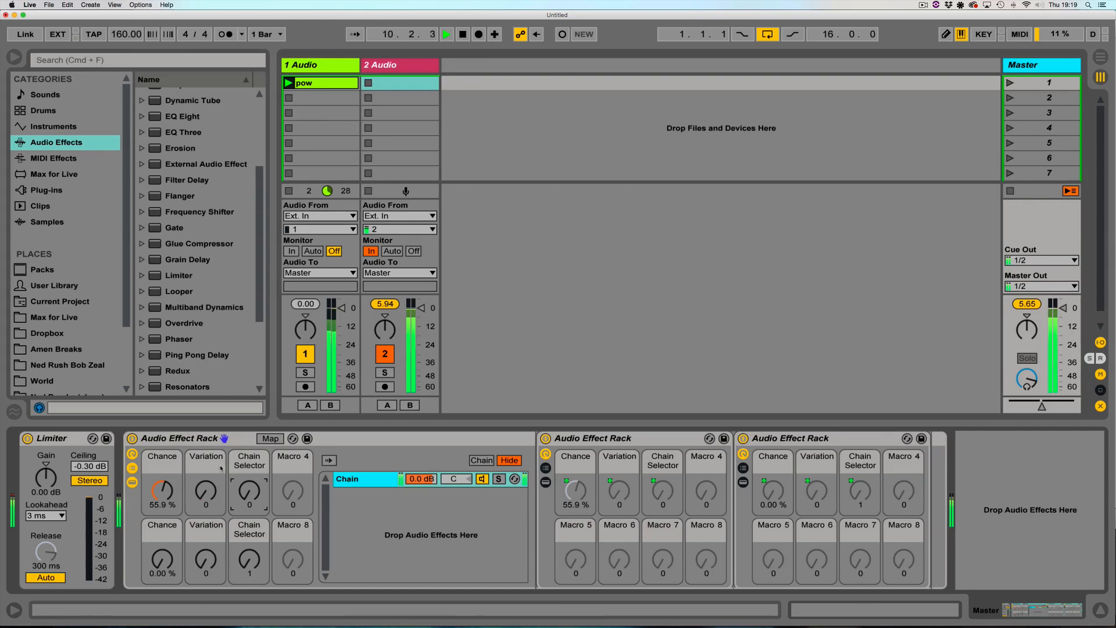
In the Master rack, set the first Chance to 100 % and the second Chain Selector to 0
click(400, 65)
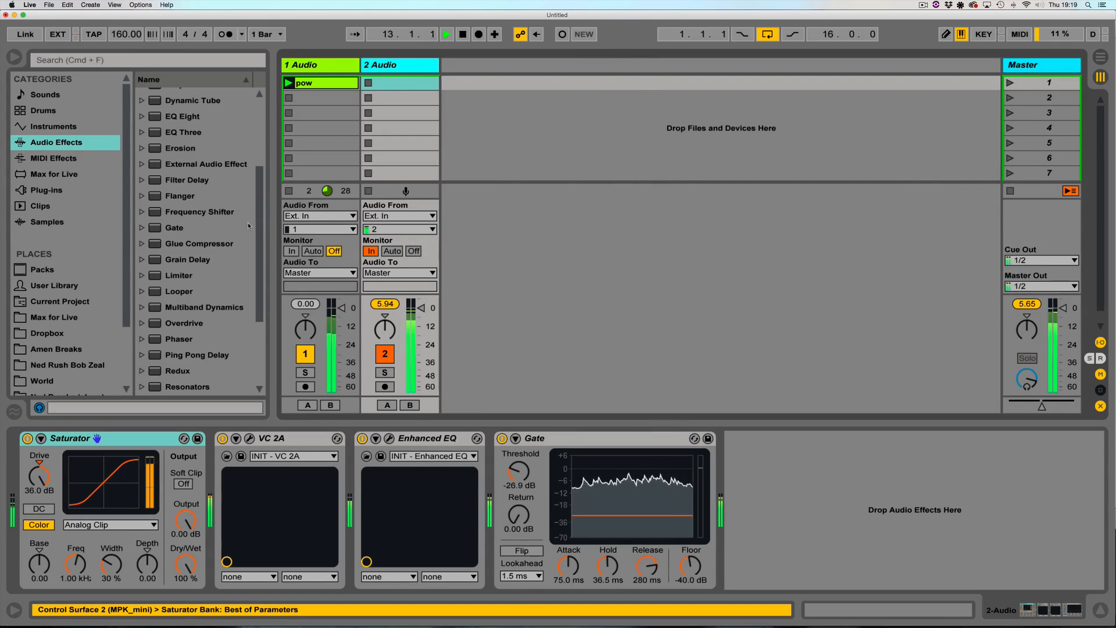
scroll(184, 261, up, 2)
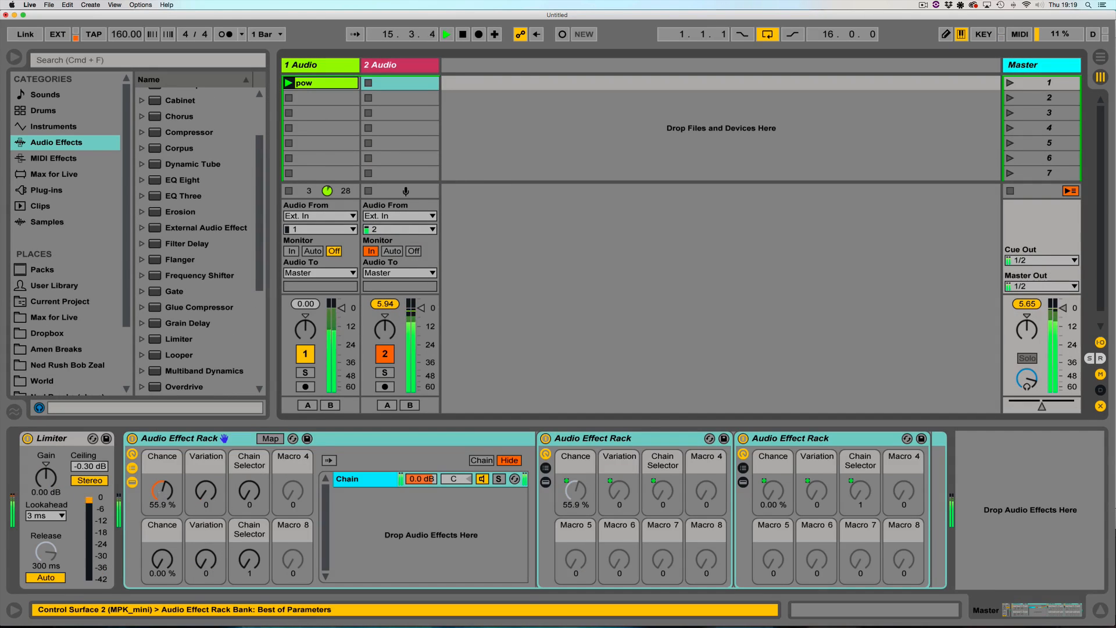
drag(160, 493, 160, 445)
drag(241, 567, 241, 576)
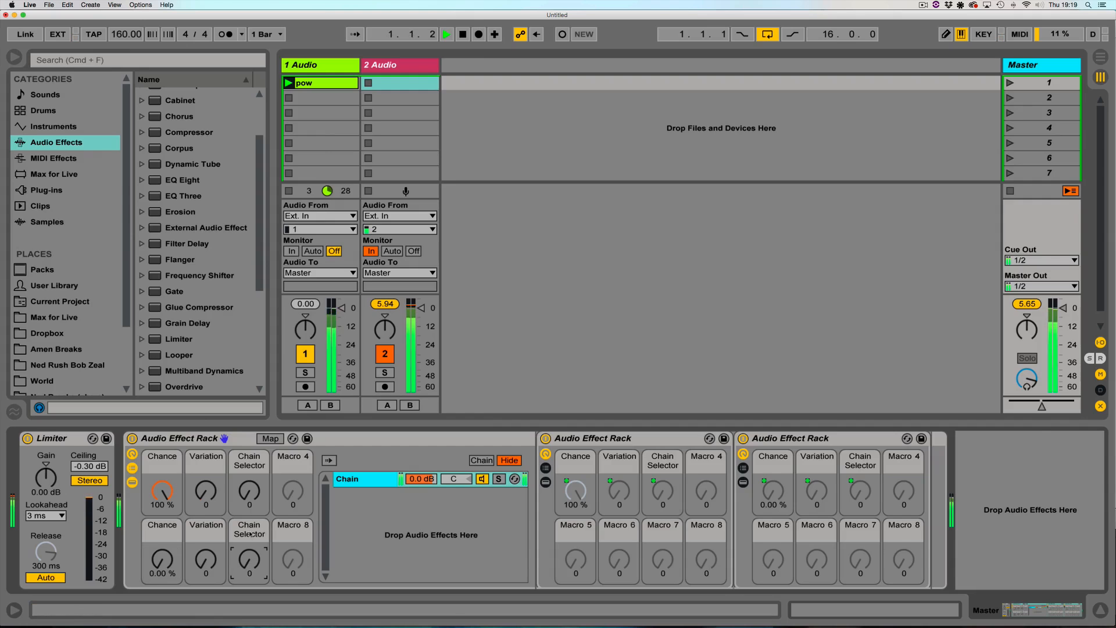
Insert an Auto Filter after the Saturator on 2 Audio with Envelope 64.5, LFO Amount 30.0, Freq 103 Hz and Res 56 %
click(406, 66)
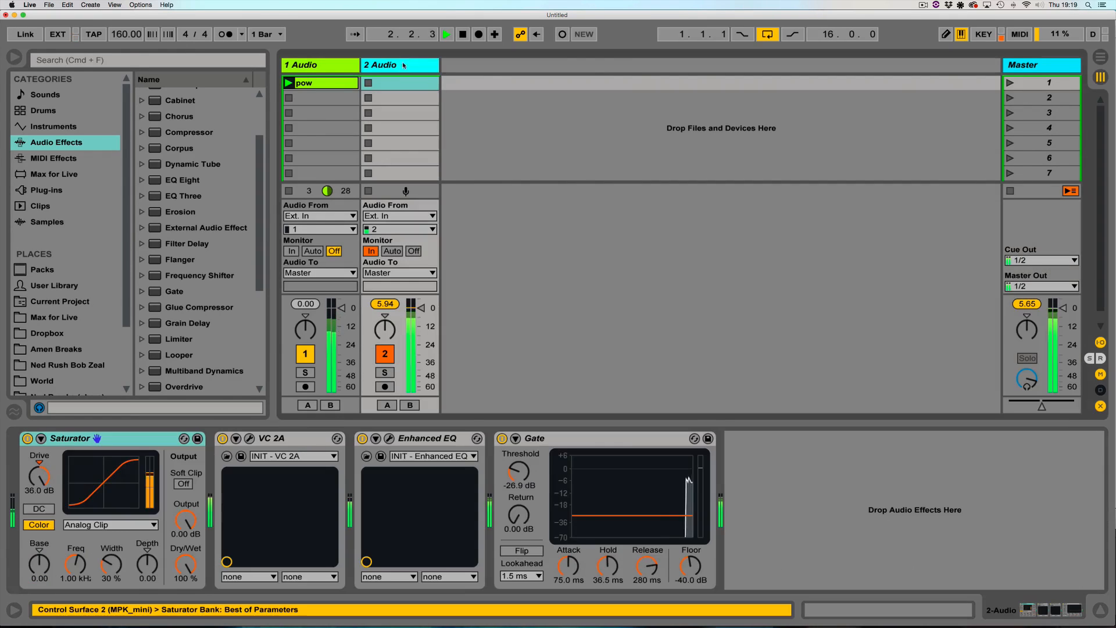
scroll(161, 221, up, 3)
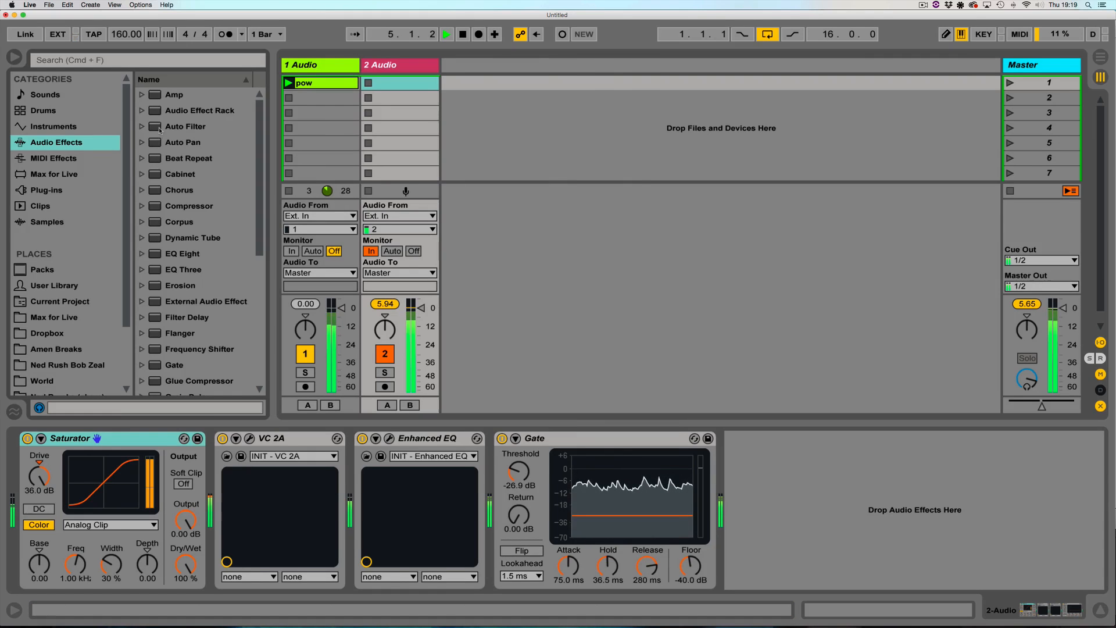
drag(186, 126, 214, 505)
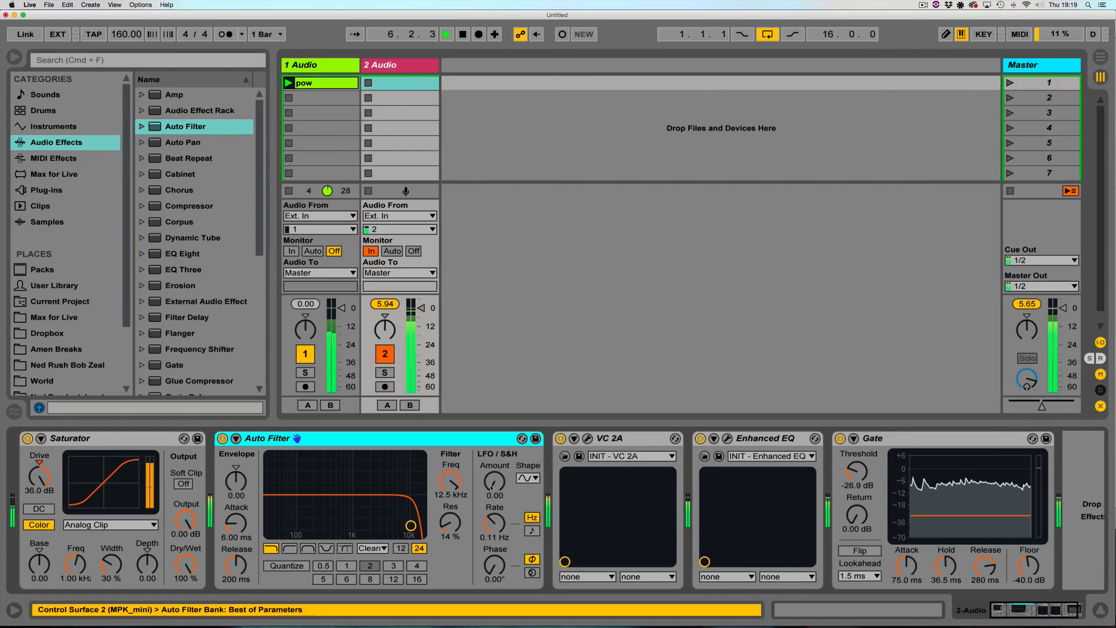
drag(495, 481, 495, 423)
drag(410, 526, 300, 499)
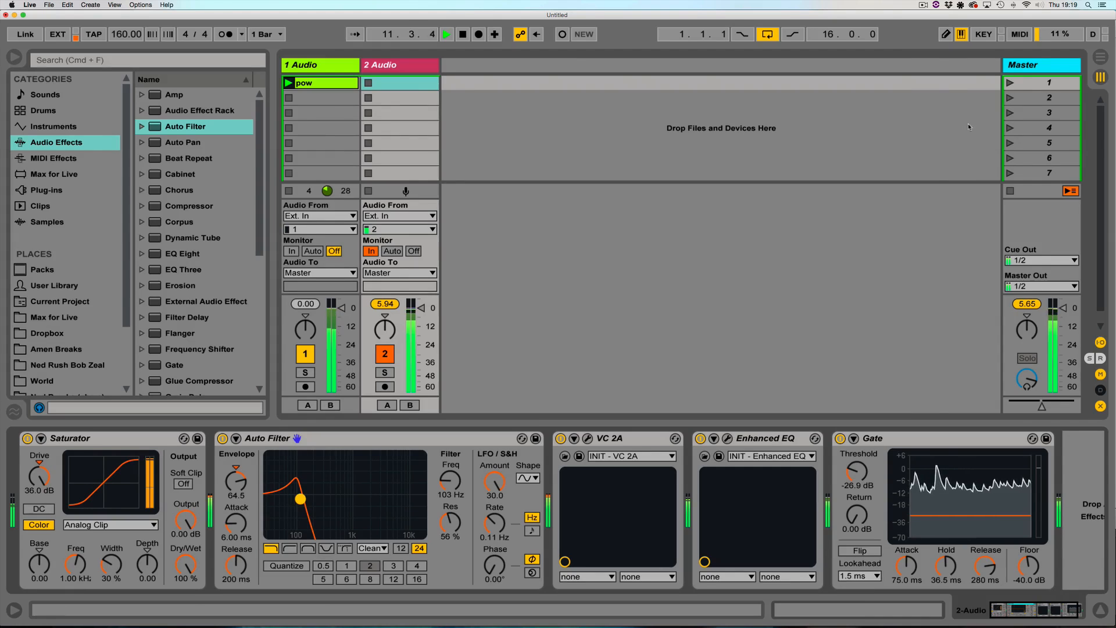
Set the Master rack's first Variation macro to 3, leaving its first Chance at 100 %
click(1038, 66)
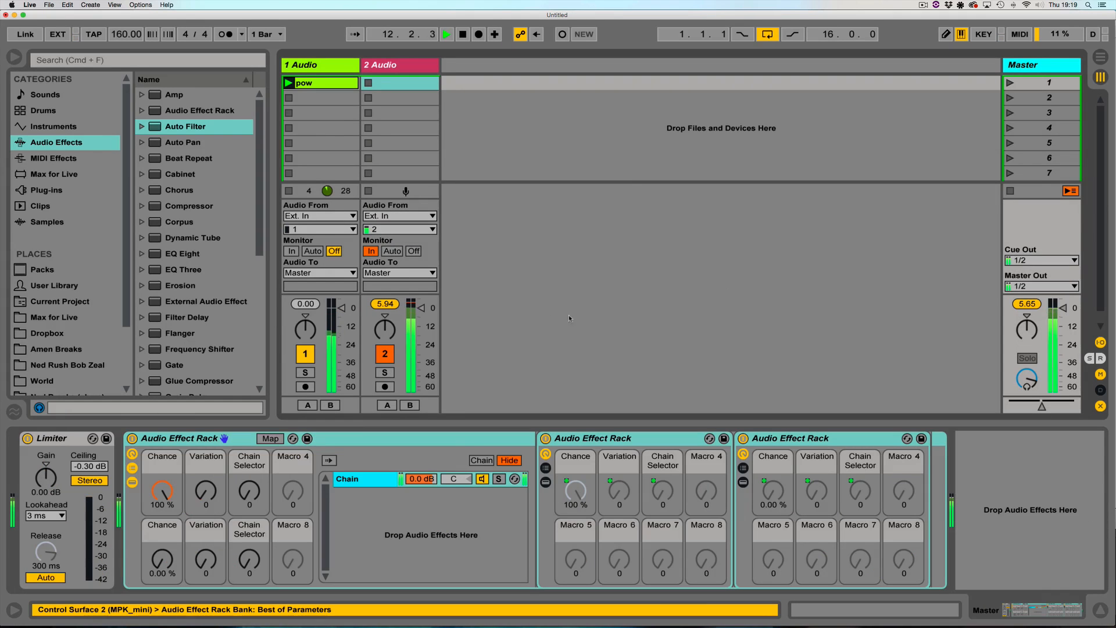
click(163, 491)
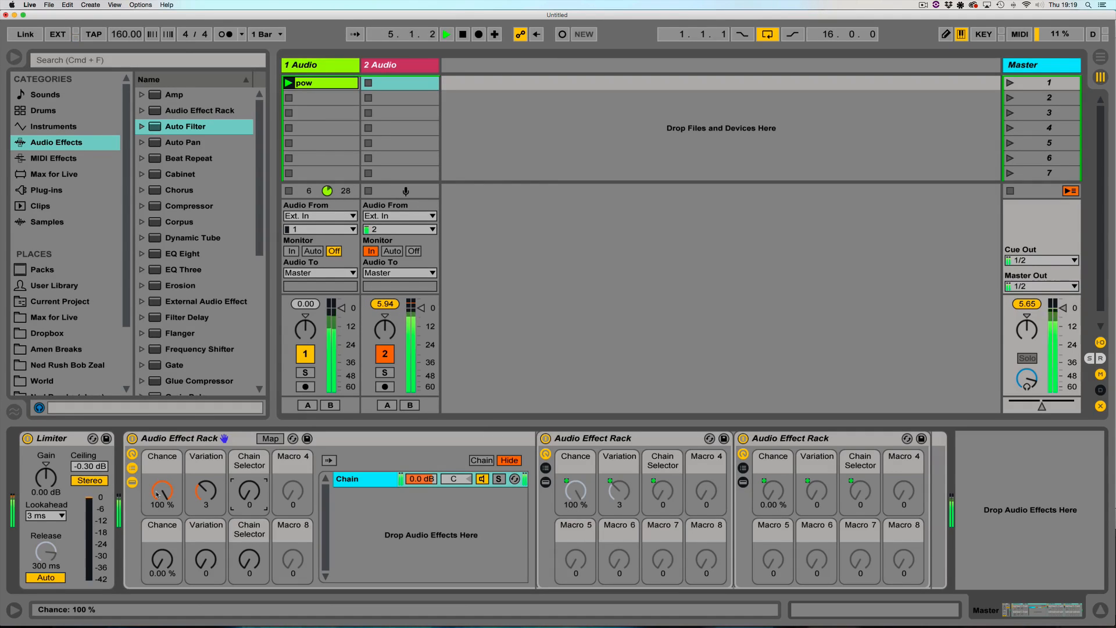
Insert a Chorus between the Saturator and Auto Filter on 2 Audio, with modulation Amount 1.28 ms and Rate 0.50 Hz
click(394, 68)
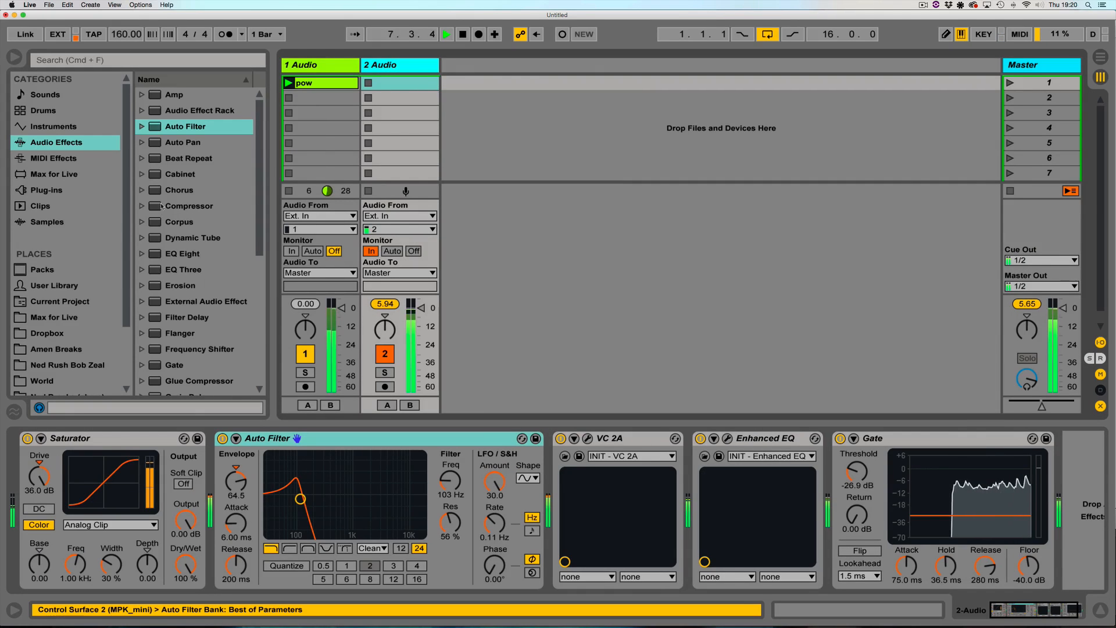
drag(175, 190, 226, 487)
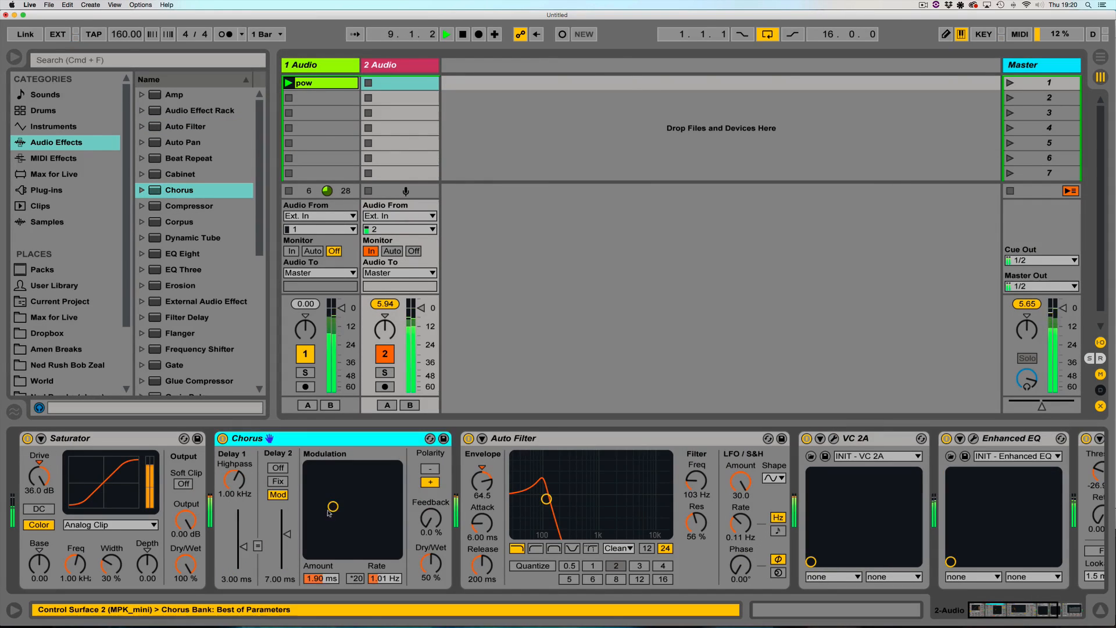
drag(330, 513, 324, 515)
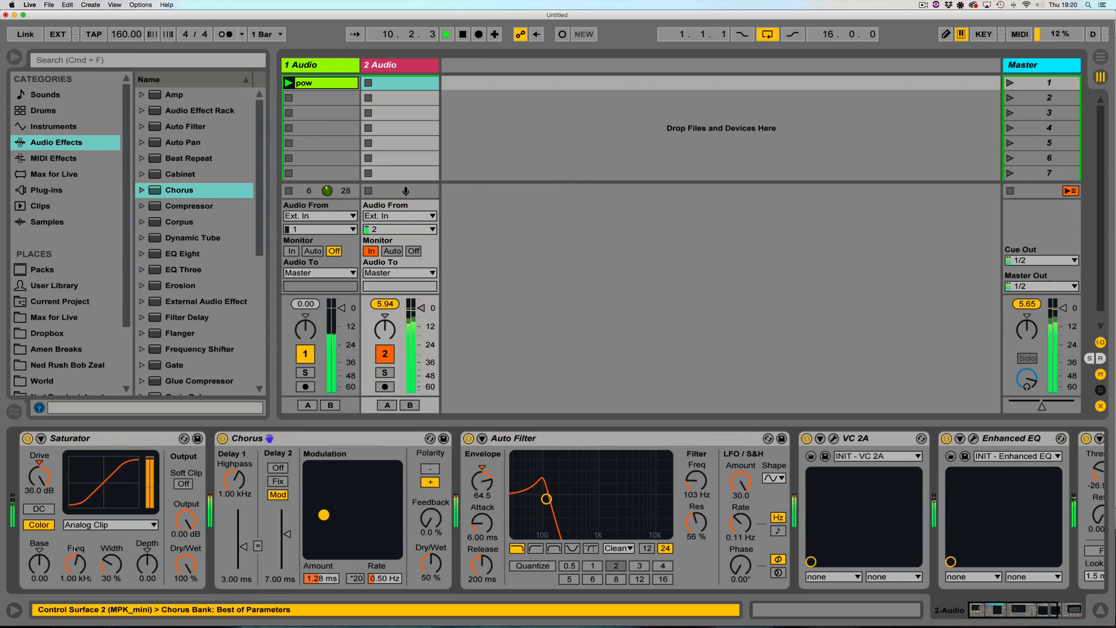
Switch the Saturator's curve type to Waveshaper and set its color Freq to 255 Hz and Width to 65 %
click(108, 525)
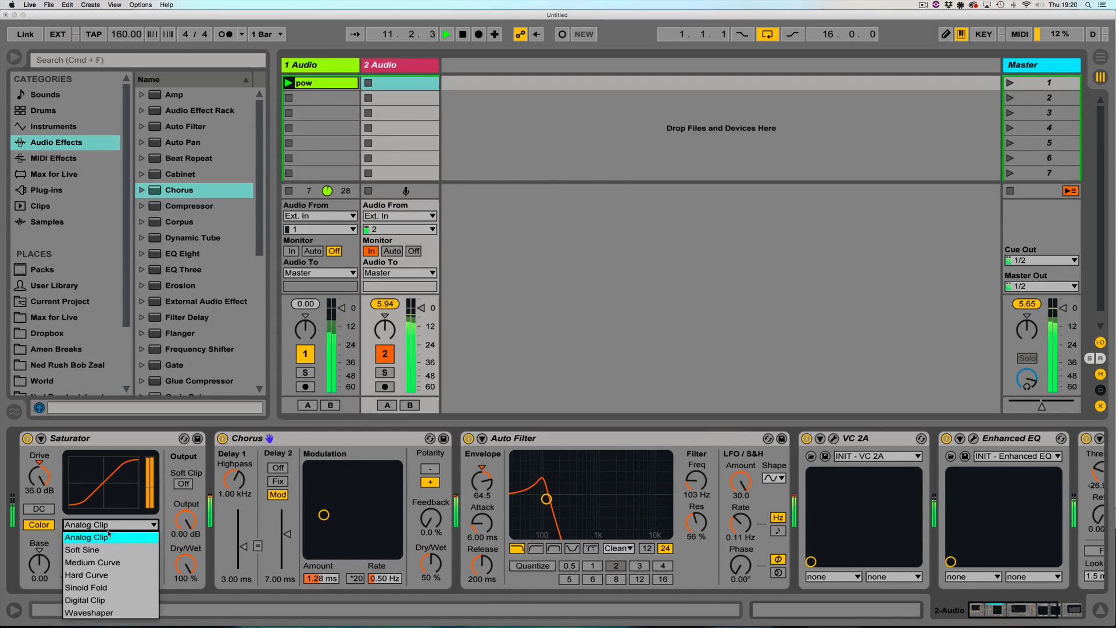
click(93, 613)
drag(74, 562, 74, 582)
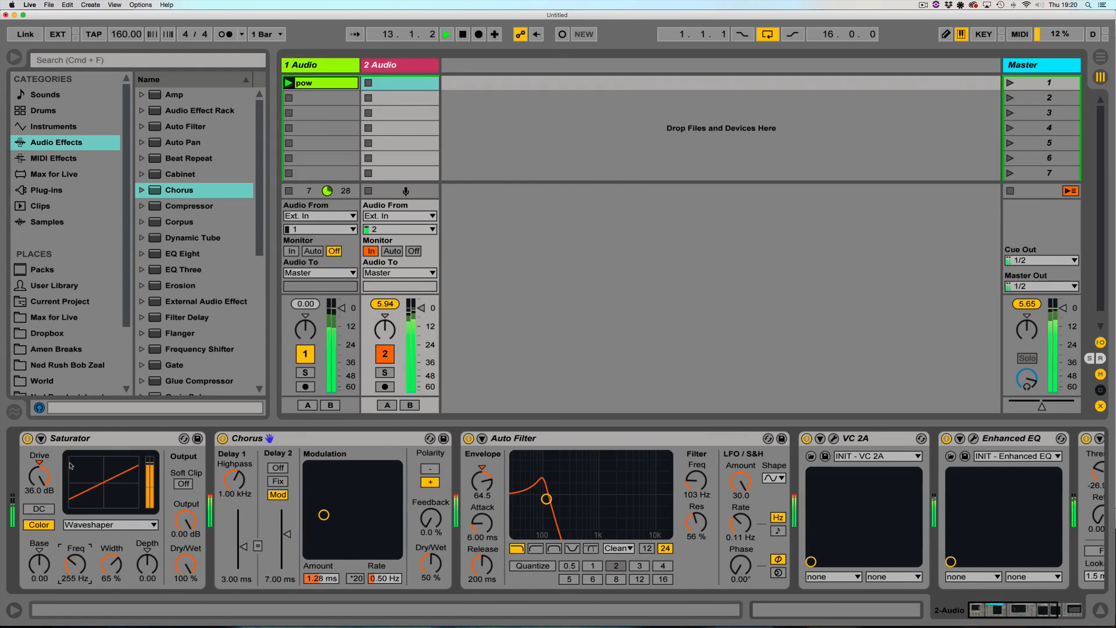
Expand the Saturator and set Lin 71.1 %, Damp 25.8 %, Depth 26.6 %, Period 35.2 %, color Freq 92.1 Hz and Width 16 %
click(41, 438)
mouse_move(220, 555)
mouse_down()
mouse_move(220, 515)
mouse_move(253, 533)
mouse_up()
drag(218, 554, 219, 581)
mouse_move(183, 576)
mouse_down()
mouse_move(183, 564)
mouse_move(218, 561)
mouse_move(253, 573)
mouse_move(253, 558)
mouse_up()
drag(75, 564, 110, 593)
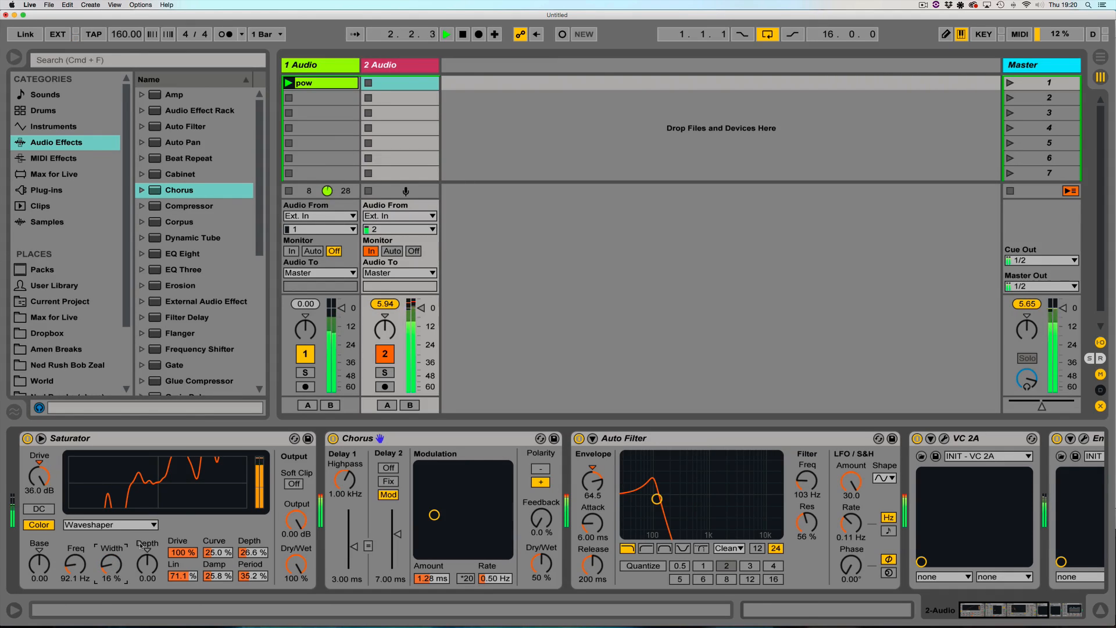
Copy the Master track's outer Audio Effect Rack to the end of the 2 Audio device chain, after the Gate
click(1018, 65)
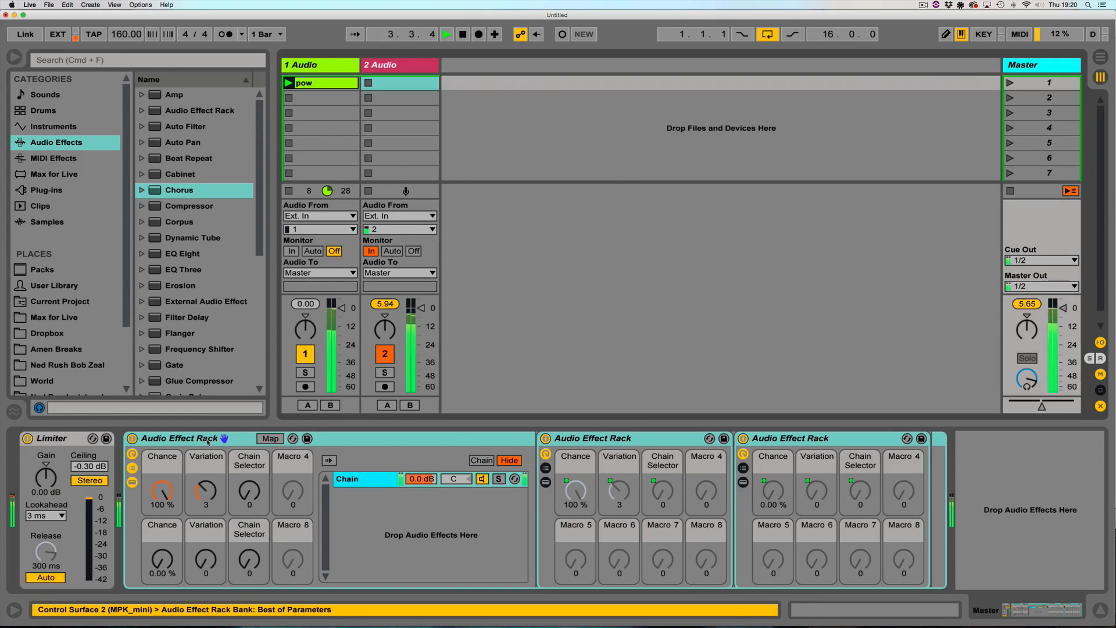
click(409, 64)
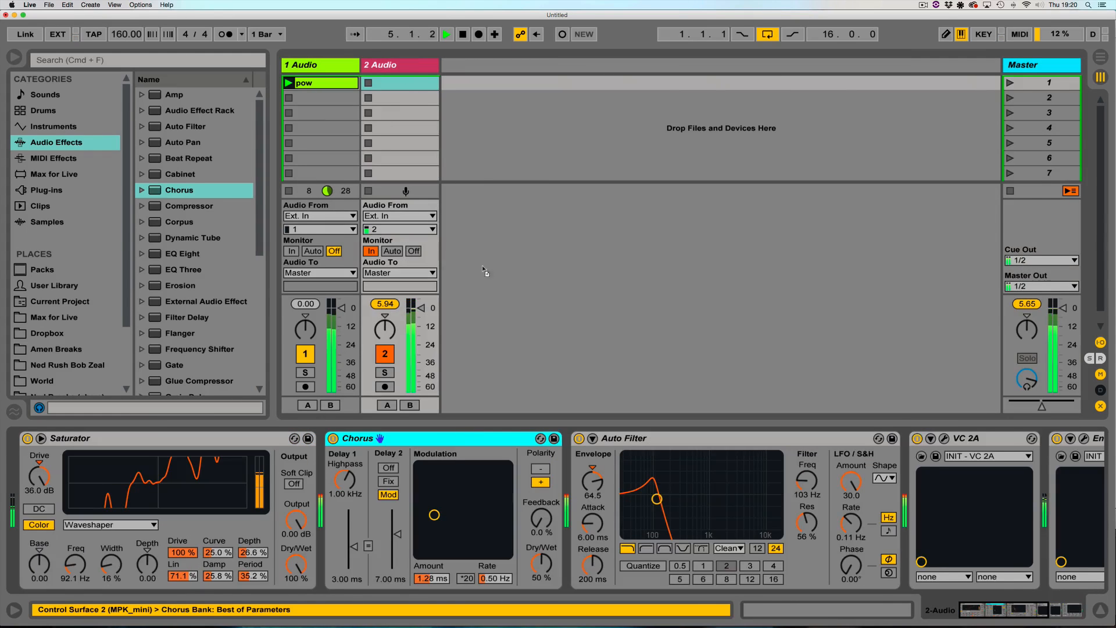
drag(1095, 509, 1067, 512)
drag(1025, 606, 1031, 607)
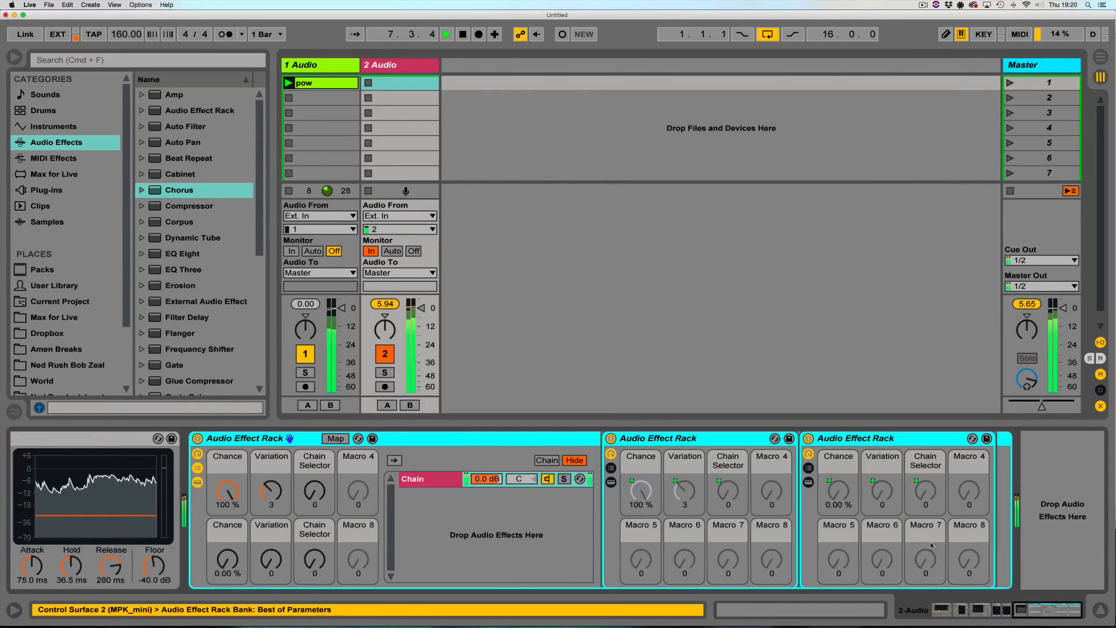
In the 2 Audio rack, set the first Variation to 1, the first Chain Selector to 127 and the second Chance to 96.9 %
drag(271, 492, 313, 495)
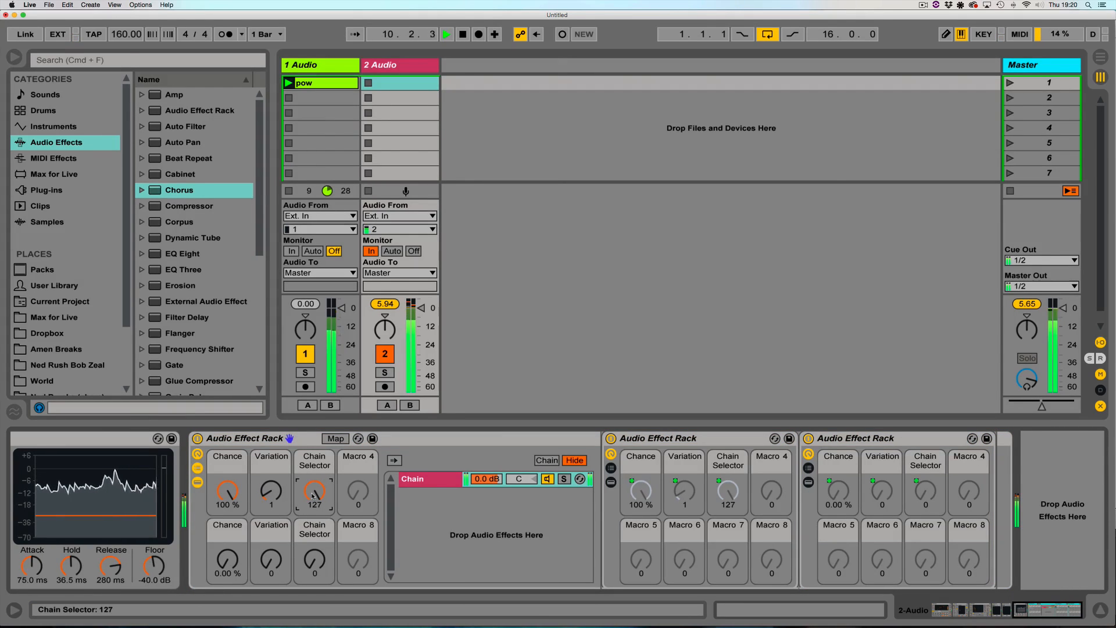
drag(228, 568, 227, 562)
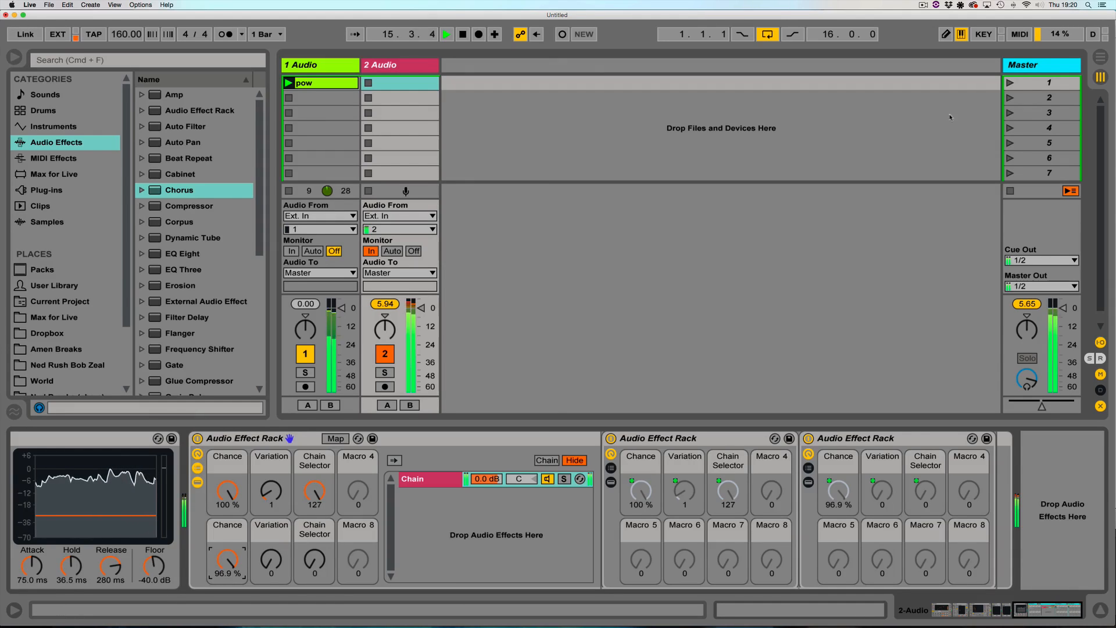
Show the Master track's device chain
click(1026, 66)
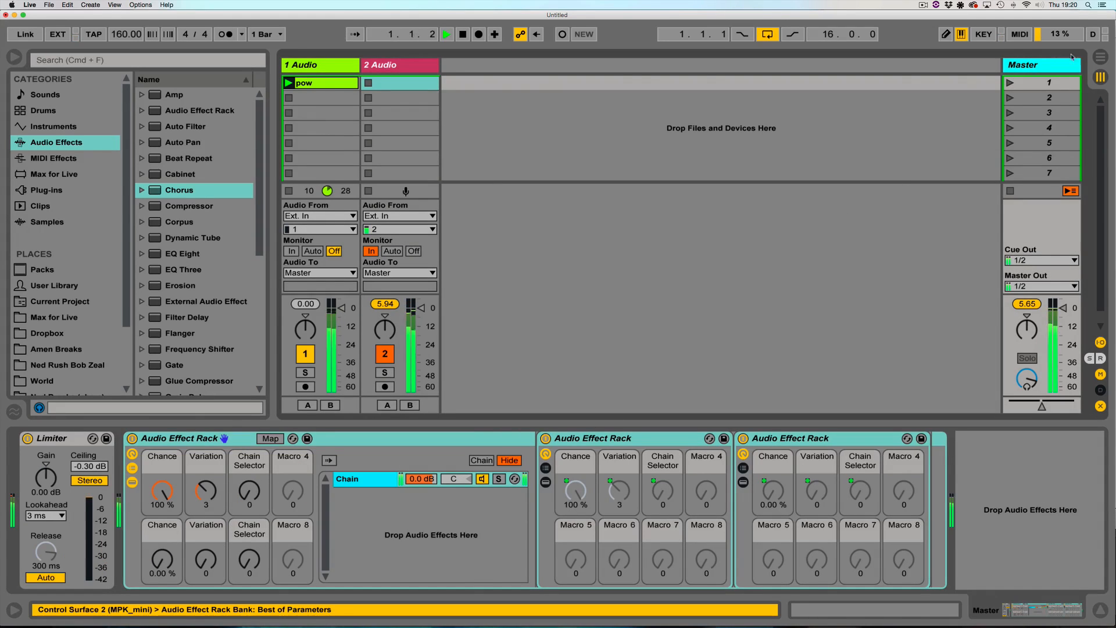
double_click(1051, 68)
click(1051, 68)
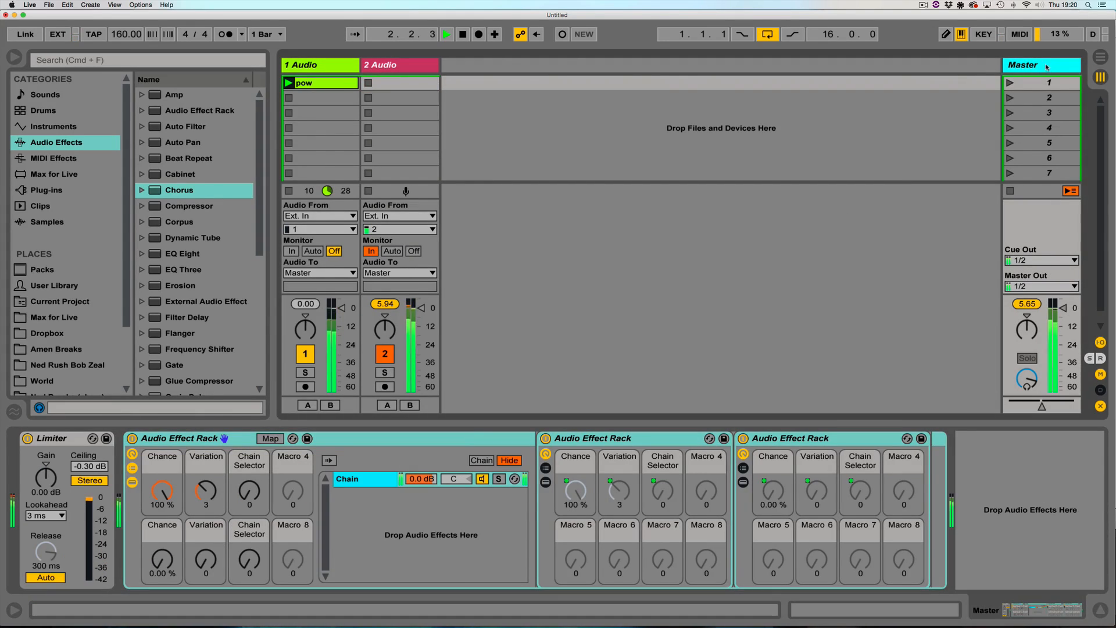
In the Master track's outer rack, reset the first Variation to 0, set the first Chain Selector to 58 and the second Chance to 45.7 %
double_click(1047, 67)
double_click(204, 494)
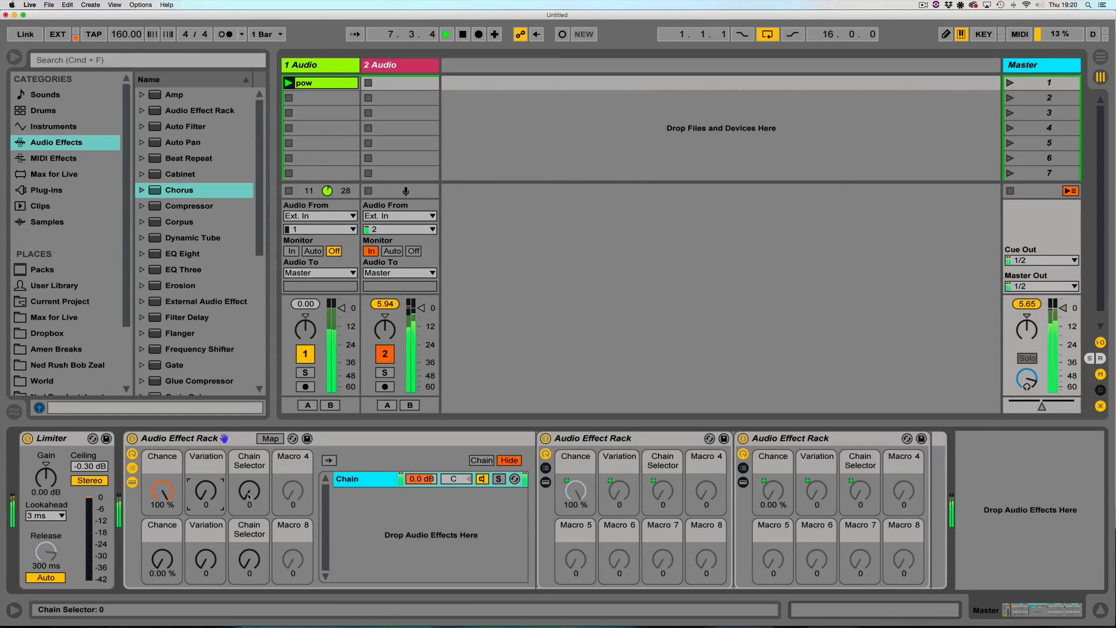
drag(249, 496, 249, 474)
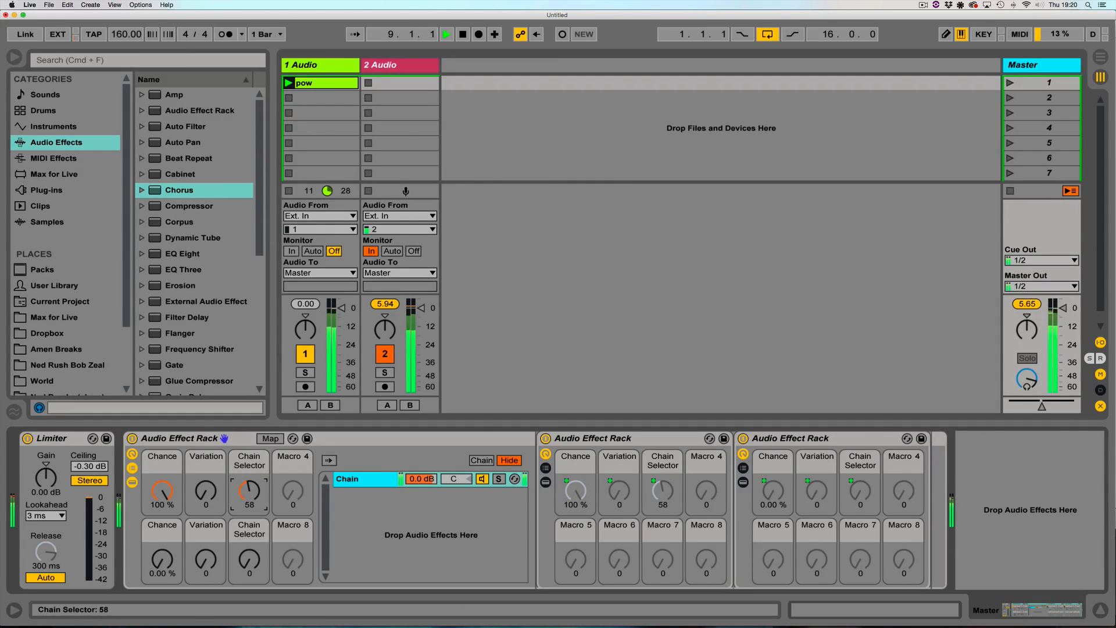
drag(163, 558, 163, 536)
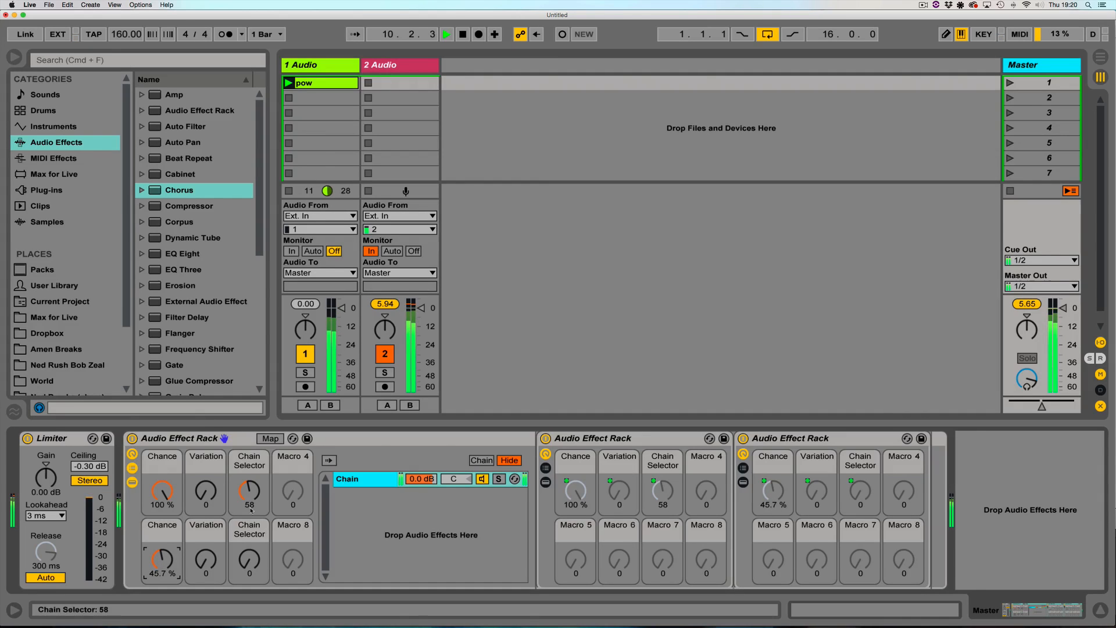
Delete the outer Audio Effect Rack, the Saturator and the Chorus from the 2 Audio device chain
click(398, 81)
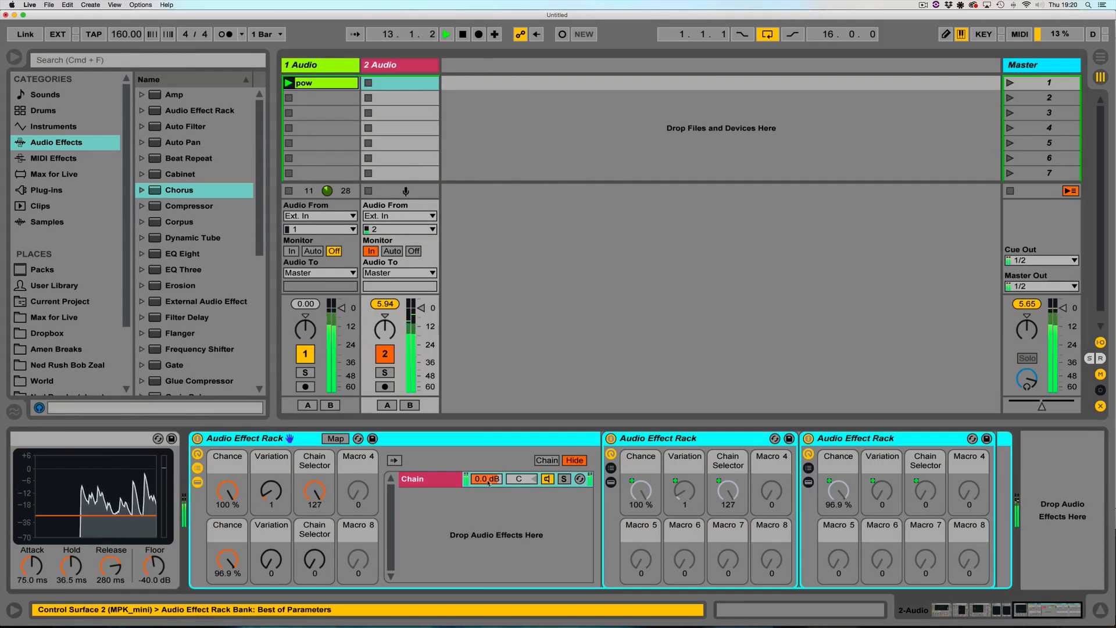
key(Delete)
scroll(650, 601, left, 15)
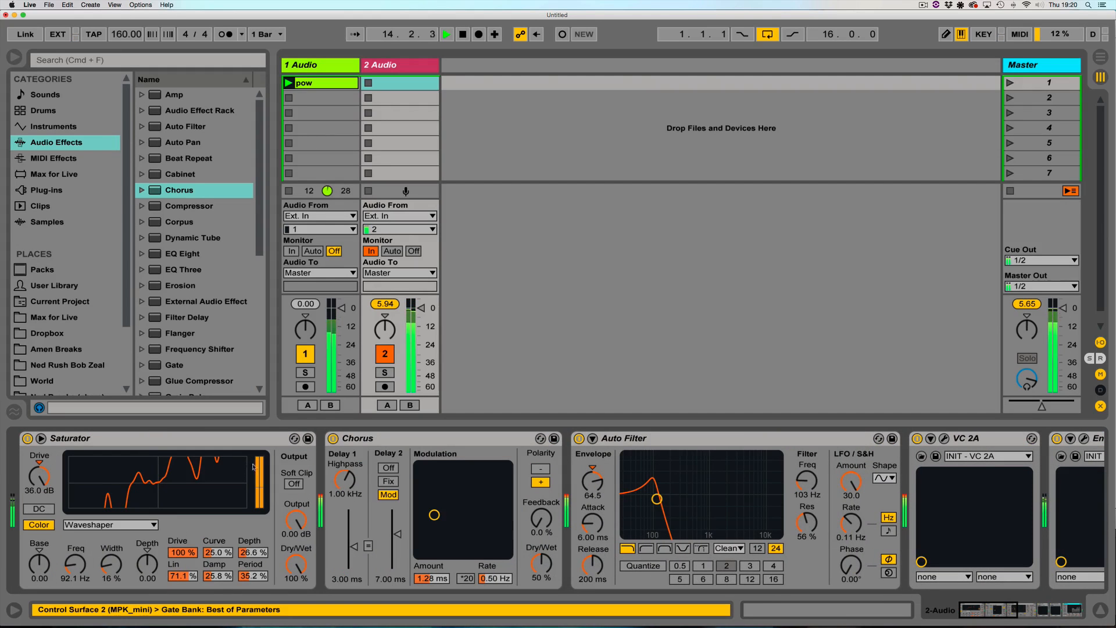
click(147, 444)
key(Delete)
key(Delete)
key(Delete)
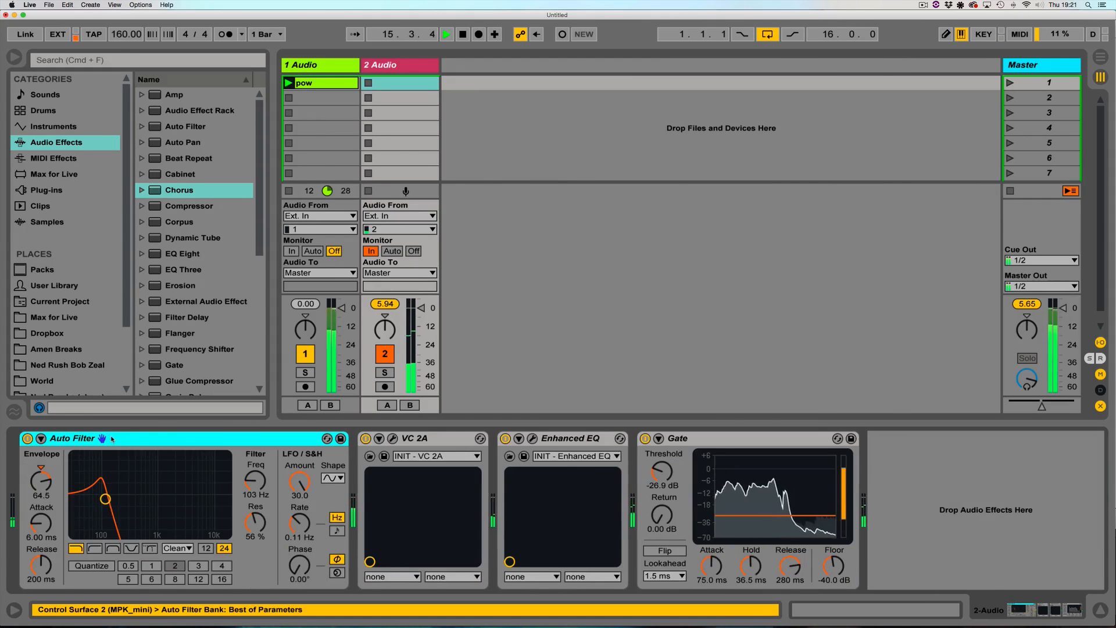
In the Master track's outer rack, lower the first Chance to 0 % and the second Chance to 3.15 %
click(1051, 67)
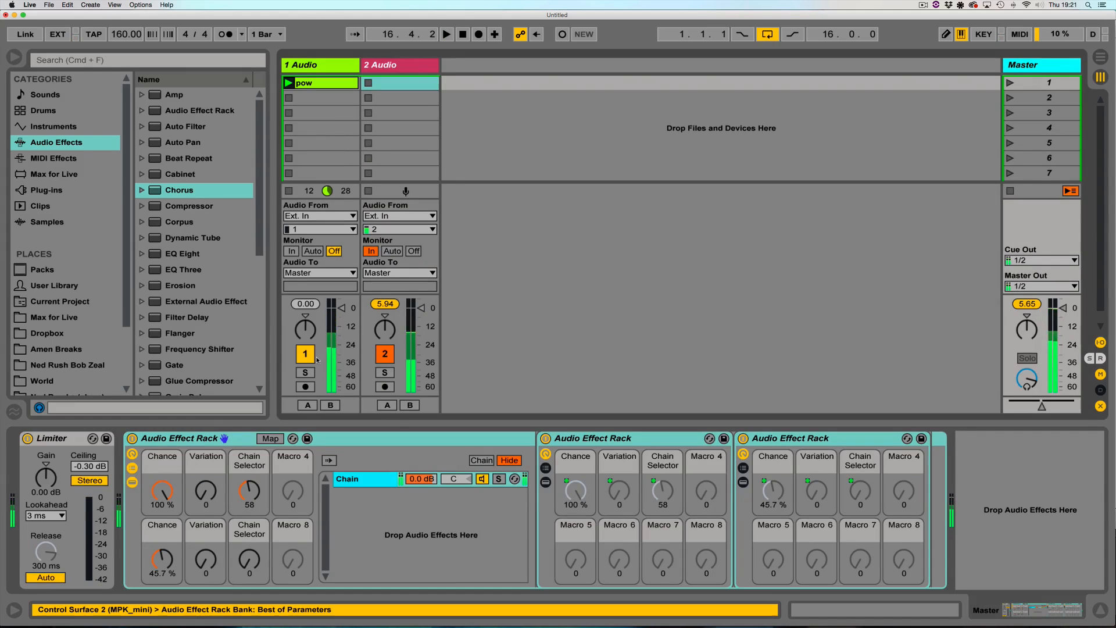
drag(169, 489, 173, 554)
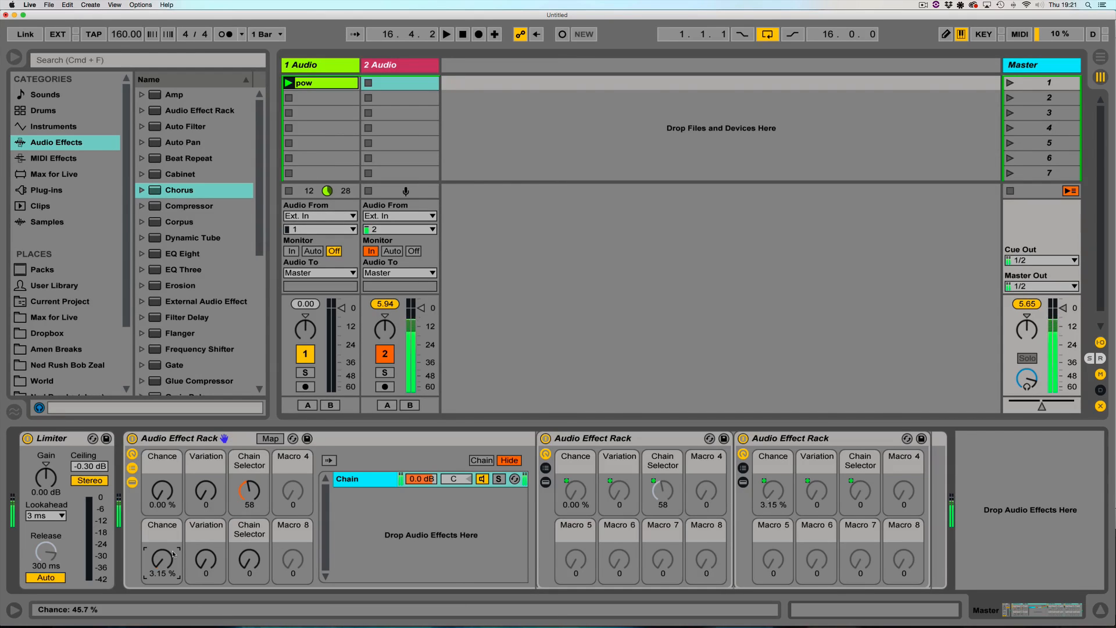
Show the chain list and chain selector zones of the first nested Audio Effect Rack on the Master track
double_click(377, 481)
double_click(375, 480)
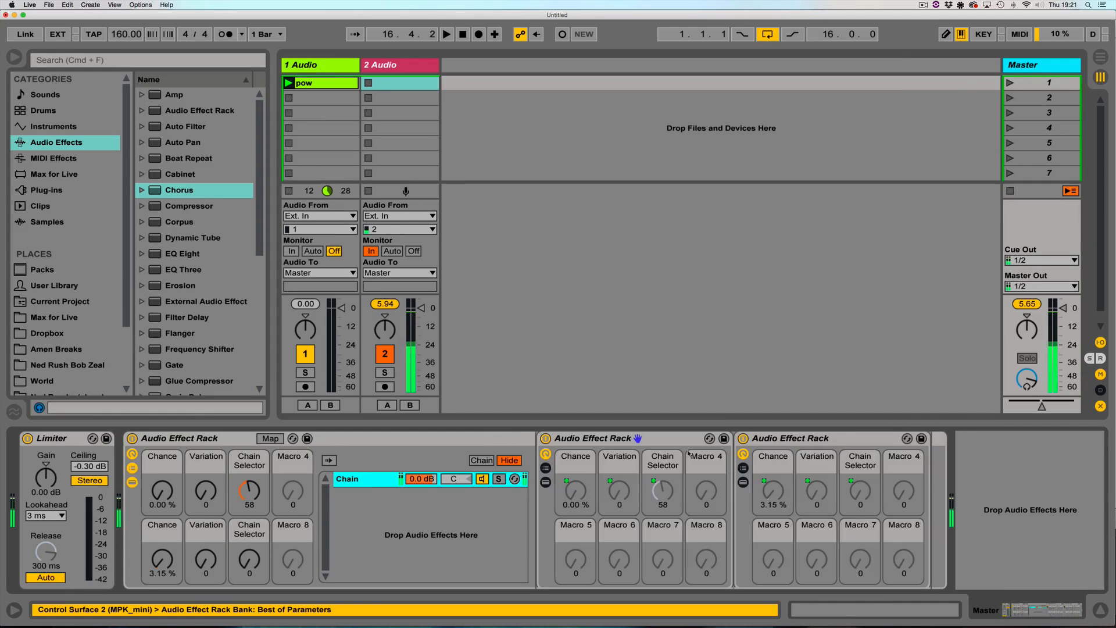
click(546, 468)
drag(960, 612, 992, 617)
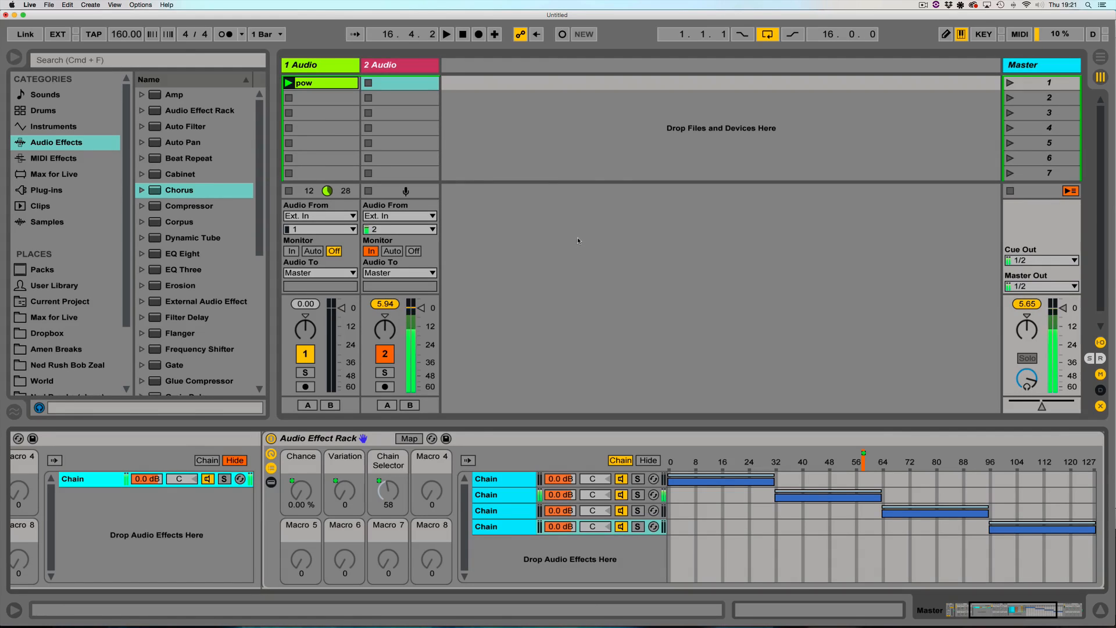
click(923, 6)
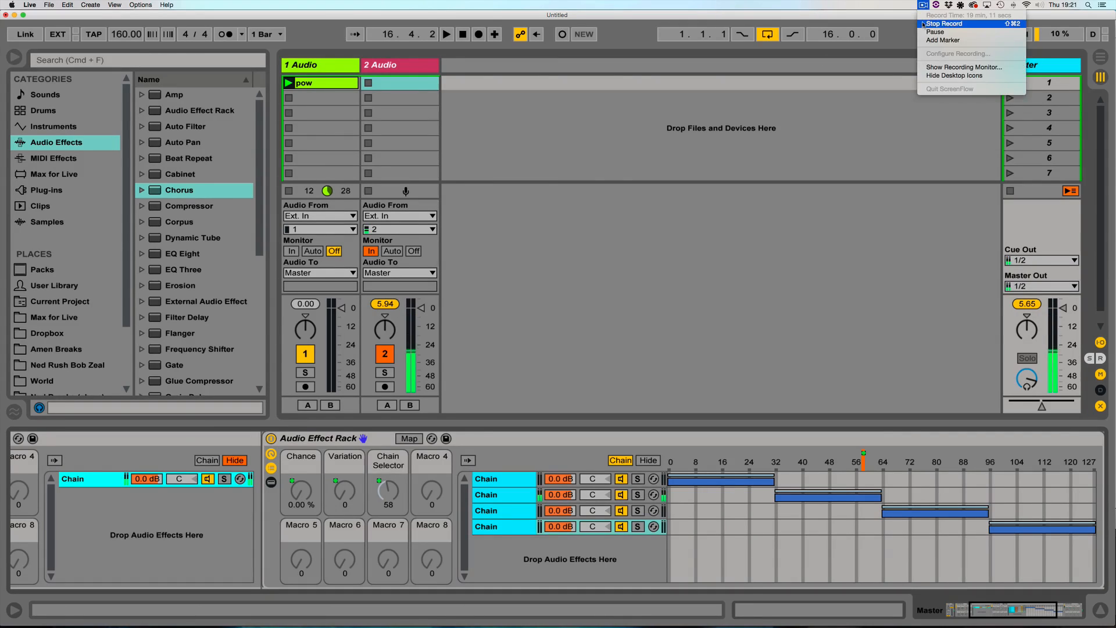